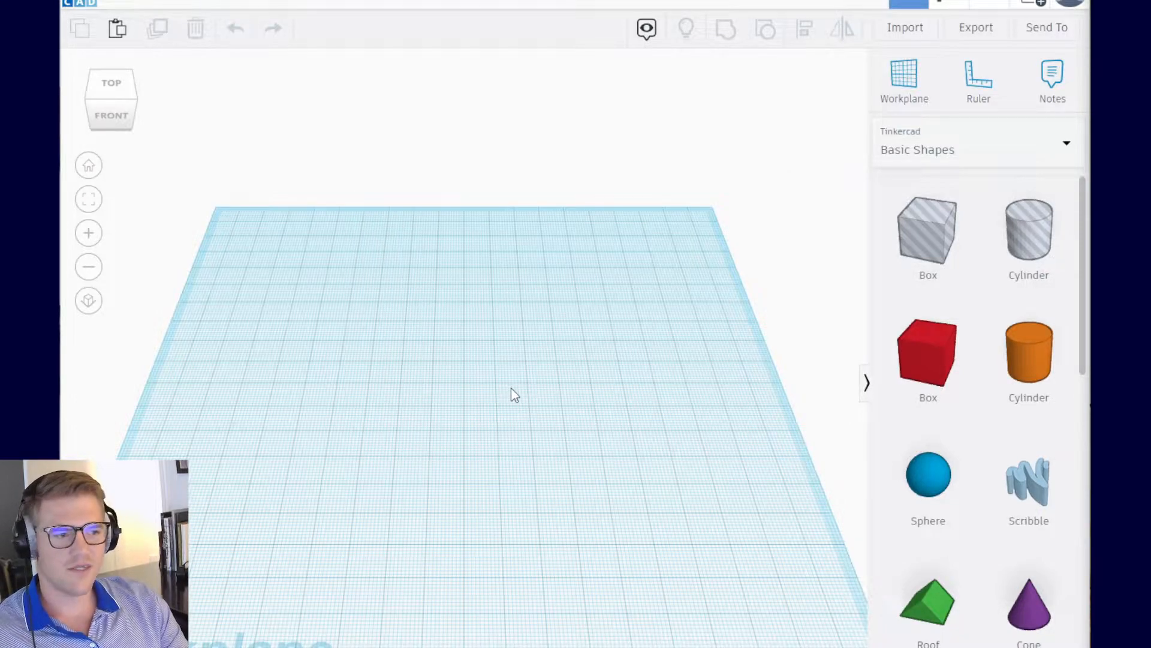
Step: Examine the empty workplane from different angles and distances
{"action": "right_click_drag", "start_coordinate": [399, 311], "coordinate": [471, 342]}
{"action": "right_click_drag", "start_coordinate": [516, 378], "coordinate": [465, 441]}
{"action": "scroll", "coordinate": [465, 444], "scroll_direction": "up", "scroll_amount": 3}
{"action": "scroll", "coordinate": [465, 468], "scroll_direction": "down", "scroll_amount": 6}
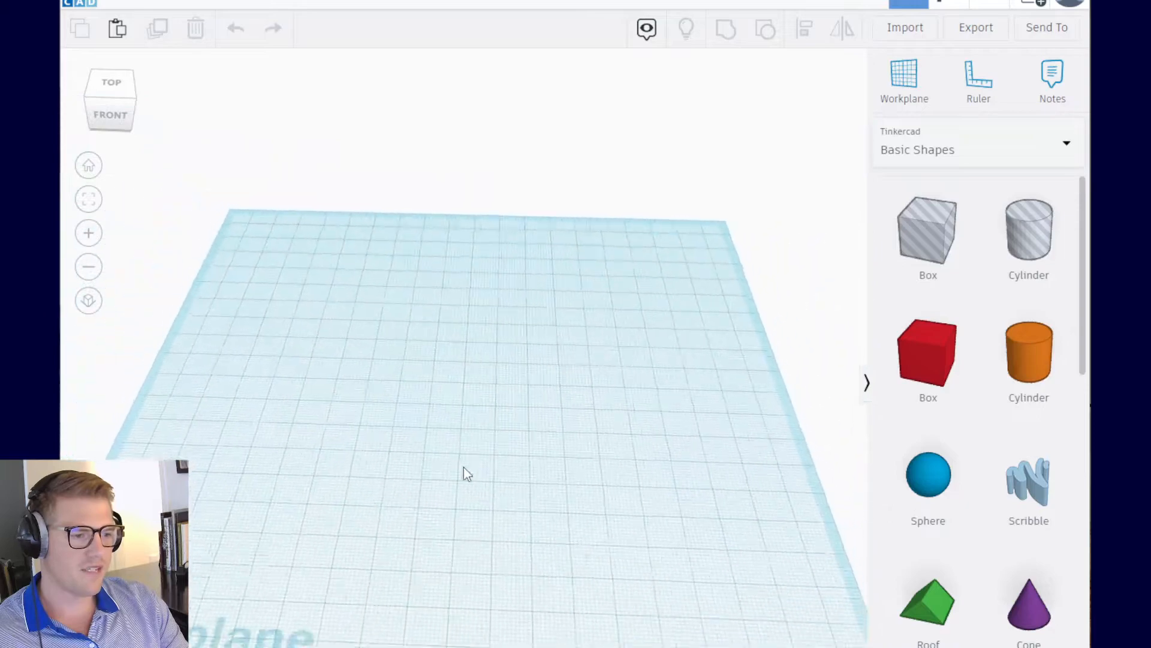
{"action": "right_click_drag", "start_coordinate": [495, 349], "coordinate": [499, 386]}
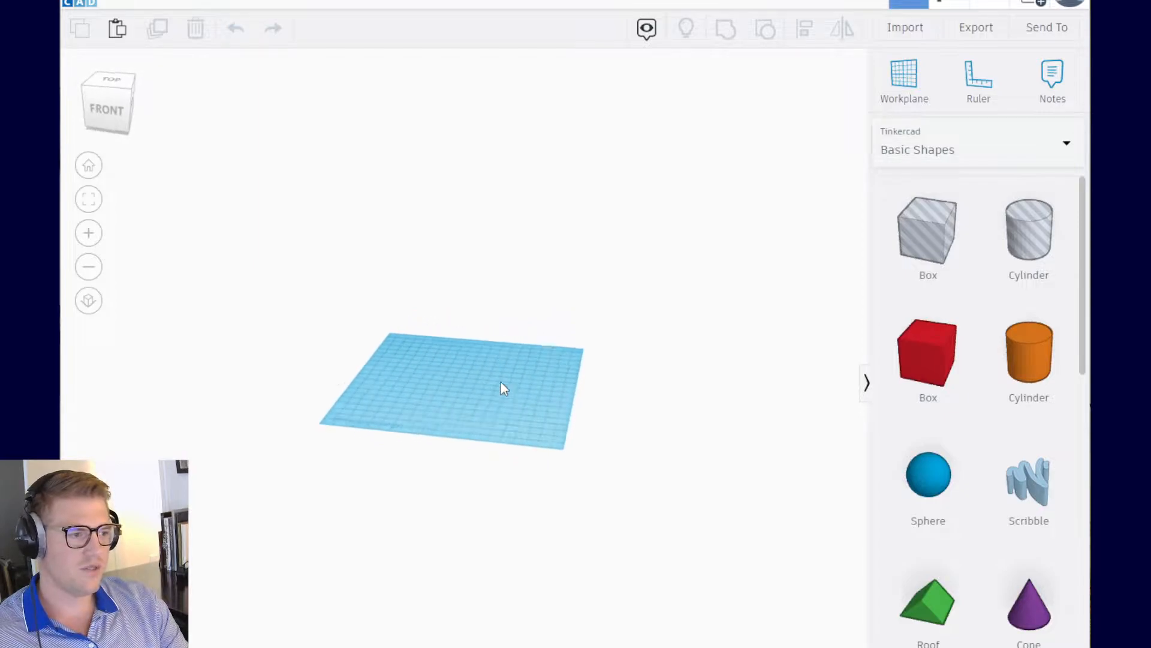
{"action": "scroll", "coordinate": [504, 390], "scroll_direction": "up", "scroll_amount": 2}
{"action": "scroll", "coordinate": [504, 387], "scroll_direction": "up", "scroll_amount": 3}
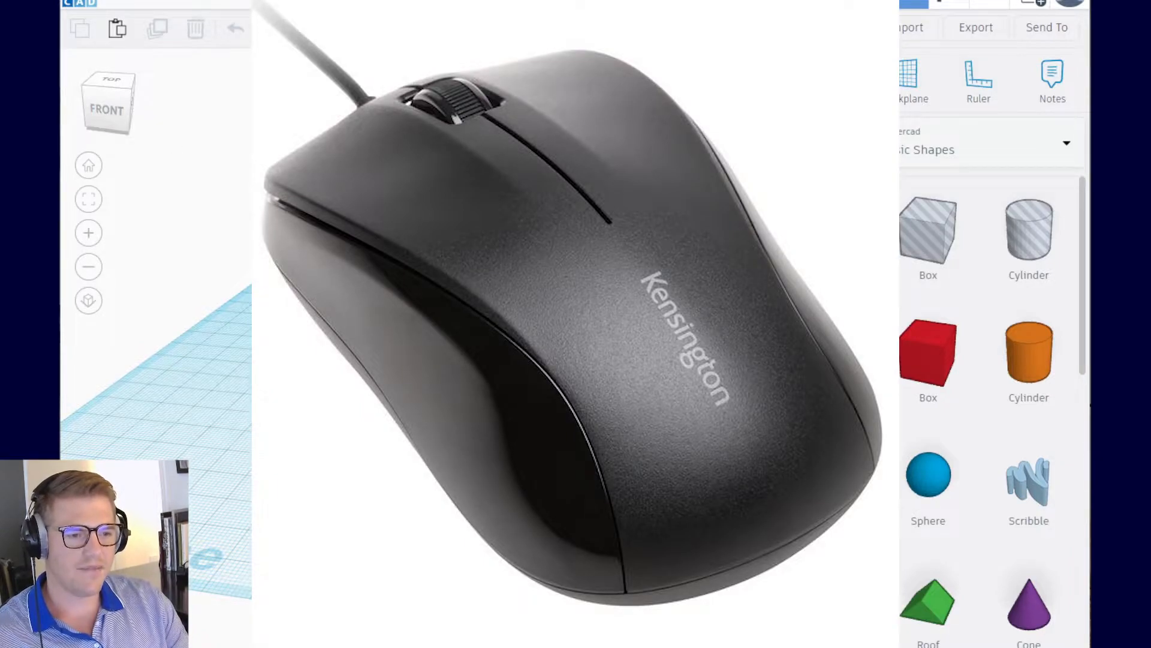
{"action": "scroll", "coordinate": [455, 324], "scroll_direction": "down", "scroll_amount": 3}
{"action": "scroll", "coordinate": [456, 324], "scroll_direction": "down", "scroll_amount": 2}
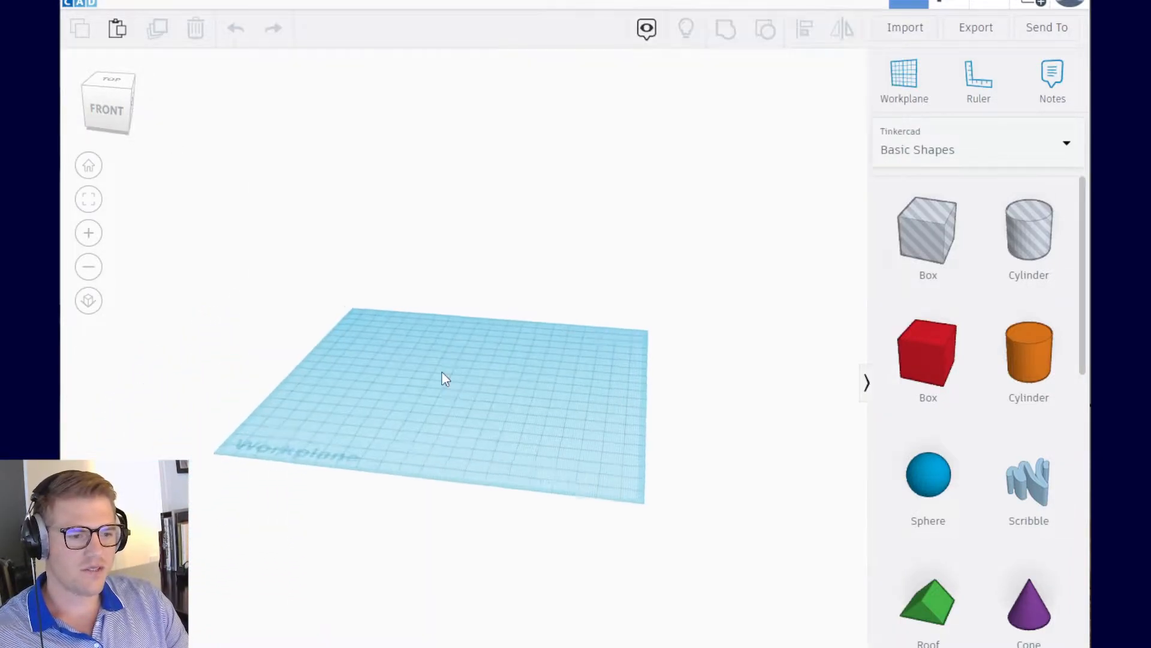
{"action": "scroll", "coordinate": [442, 378], "scroll_direction": "up", "scroll_amount": 5}
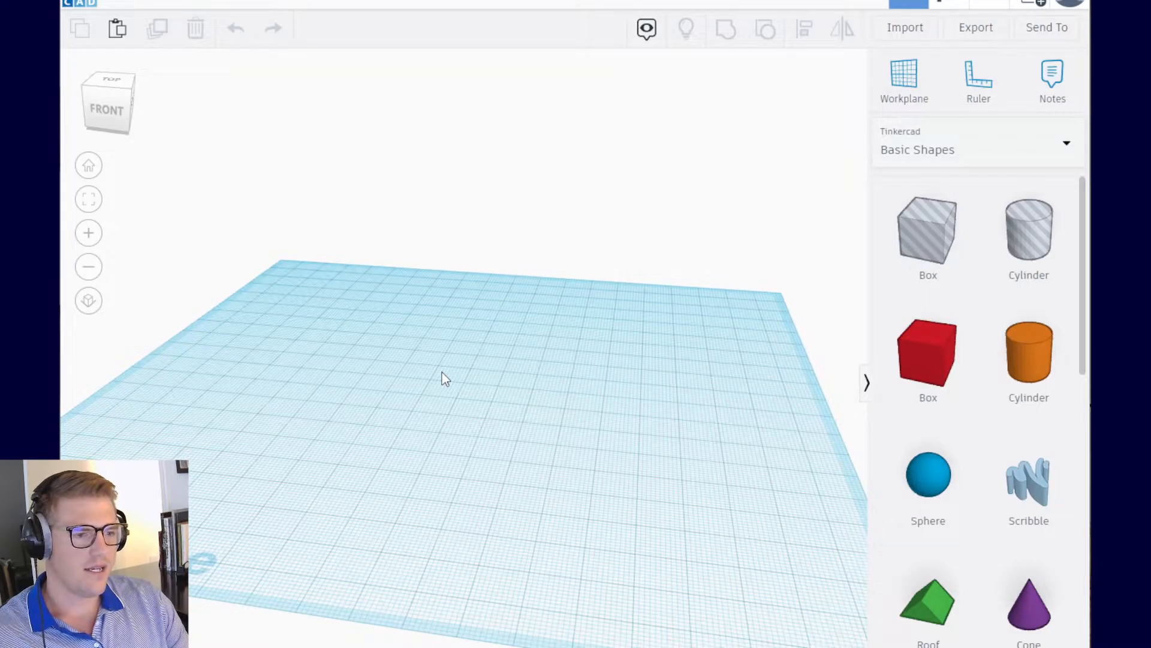
{"action": "middle_click_drag", "start_coordinate": [505, 376], "coordinate": [578, 323]}
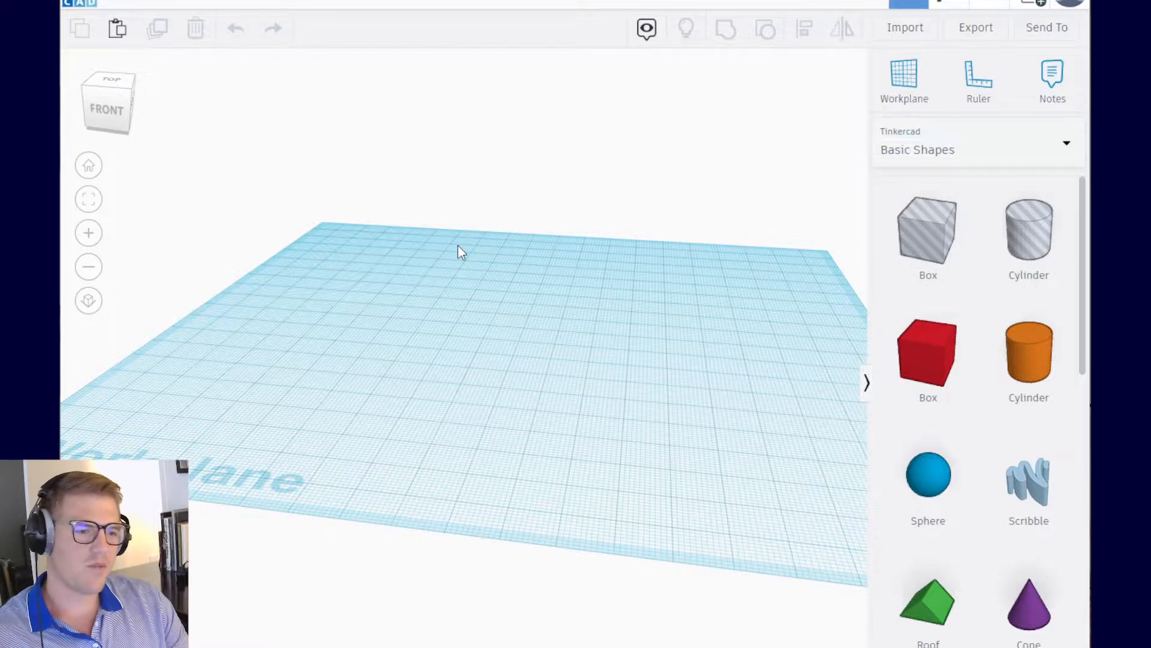
Step: View the workplane from its front, right, back and top sides, and return to the home view
{"action": "left_click", "coordinate": [113, 105]}
{"action": "left_click", "coordinate": [133, 107]}
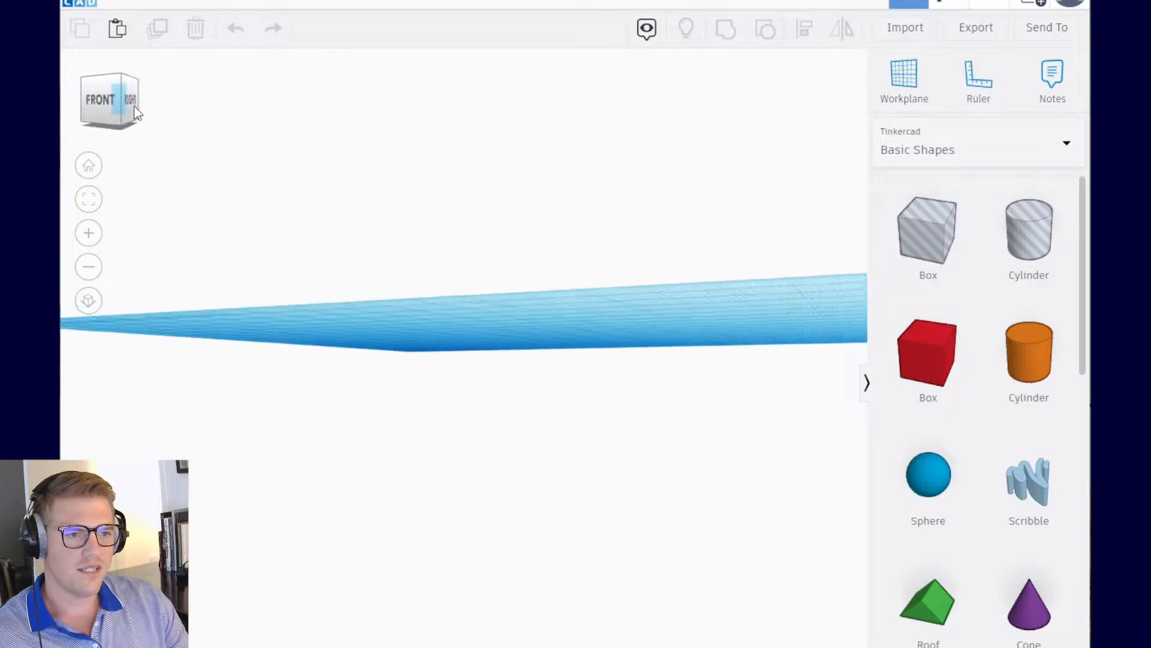
{"action": "left_click", "coordinate": [124, 102]}
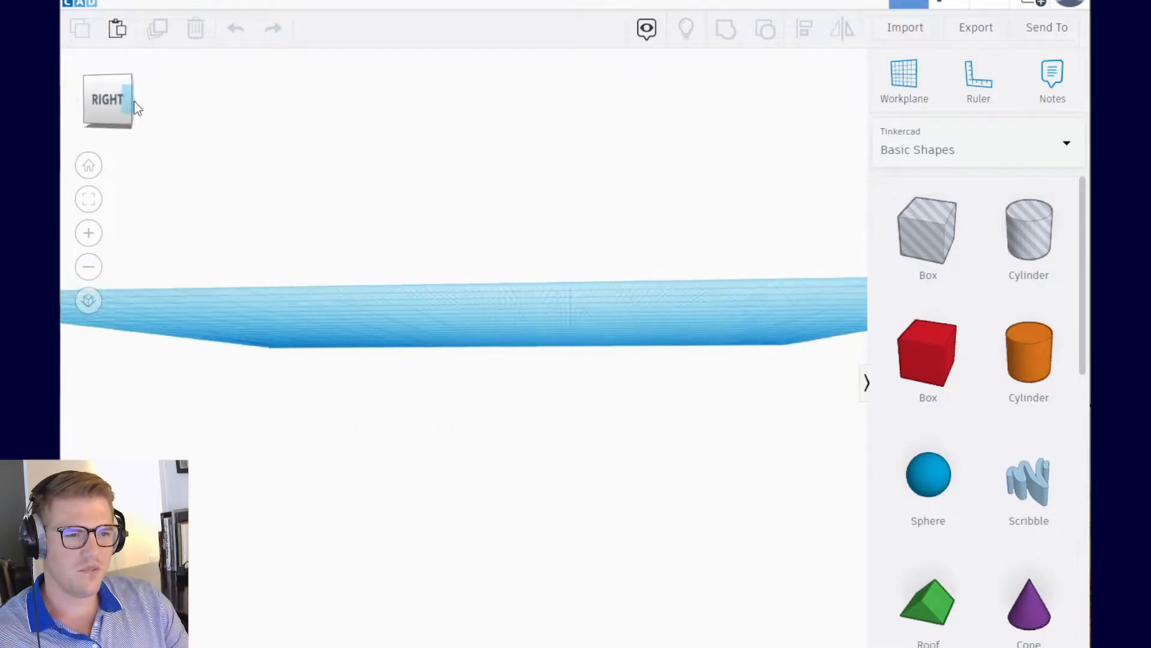
{"action": "left_click", "coordinate": [132, 105]}
{"action": "left_click", "coordinate": [116, 78]}
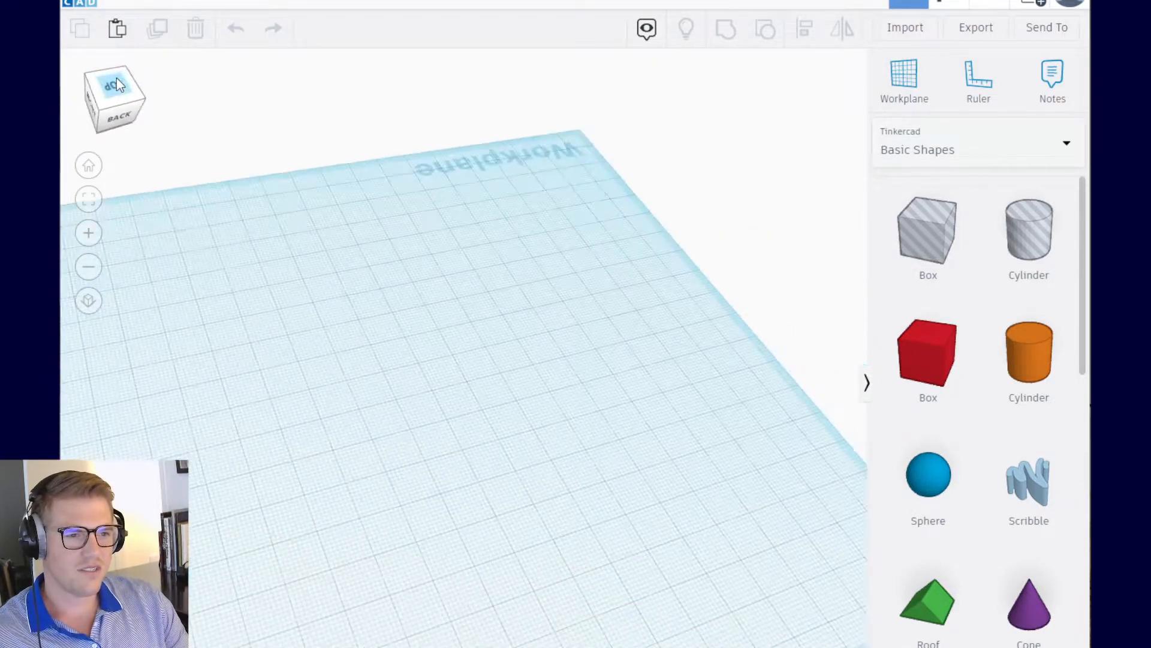
{"action": "left_click", "coordinate": [132, 106]}
{"action": "right_click_drag", "start_coordinate": [443, 340], "coordinate": [128, 194]}
{"action": "left_click", "coordinate": [89, 165]}
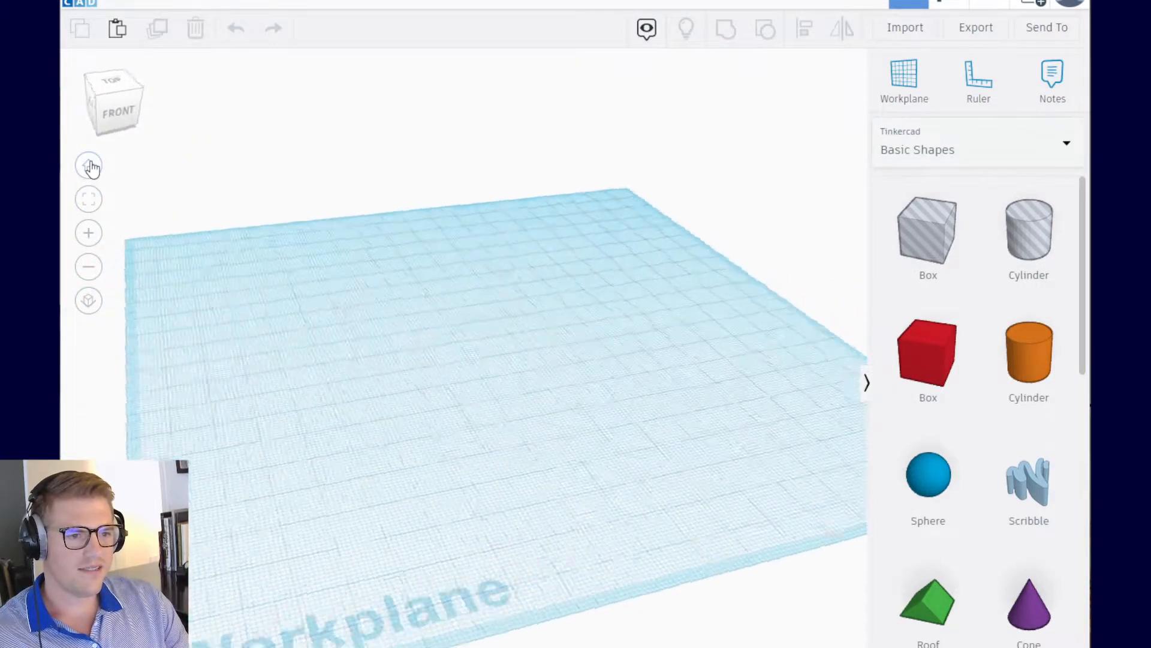
Step: Place a solid box and a solid cylinder on the workplane and fit the view to the cylinder
{"action": "left_click_drag", "start_coordinate": [894, 368], "coordinate": [641, 378]}
{"action": "left_click_drag", "start_coordinate": [1029, 354], "coordinate": [369, 360]}
{"action": "left_click", "coordinate": [85, 203]}
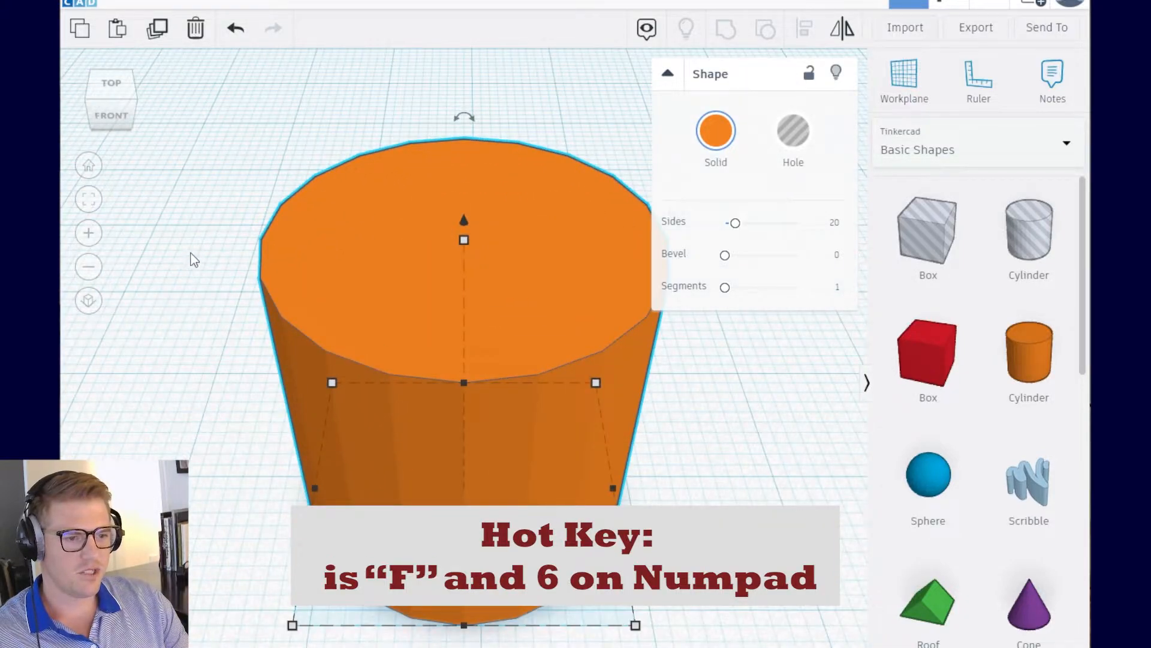
{"action": "scroll", "coordinate": [188, 260], "scroll_direction": "down", "scroll_amount": 4}
{"action": "scroll", "coordinate": [182, 284], "scroll_direction": "down", "scroll_amount": 2}
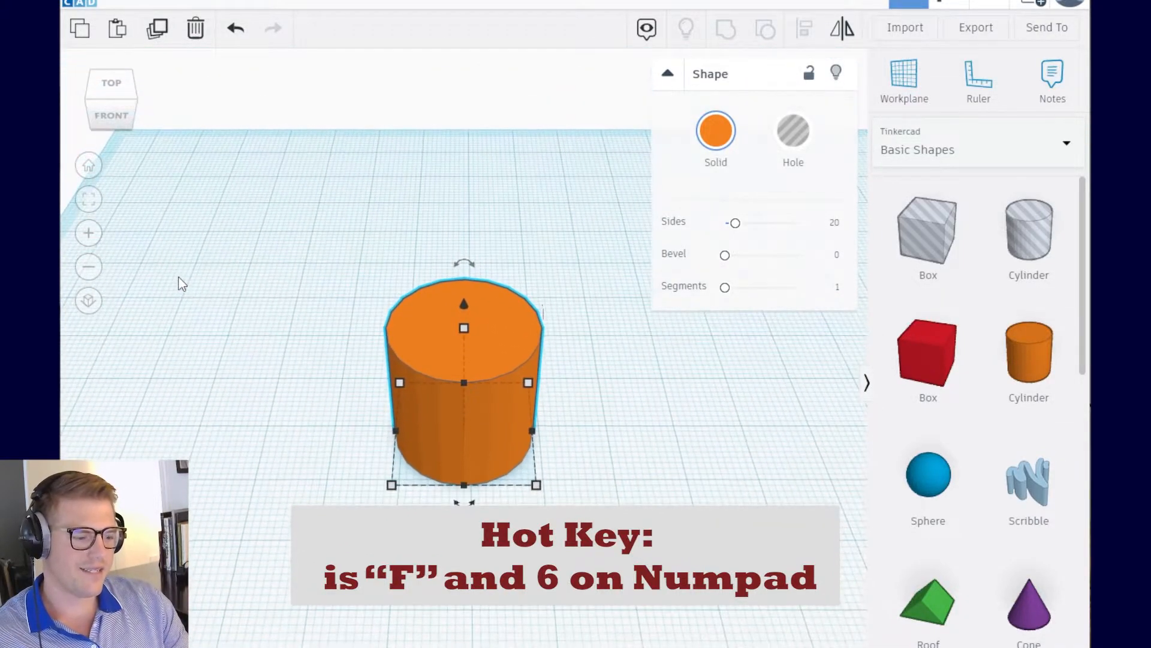
{"action": "key", "text": "f"}
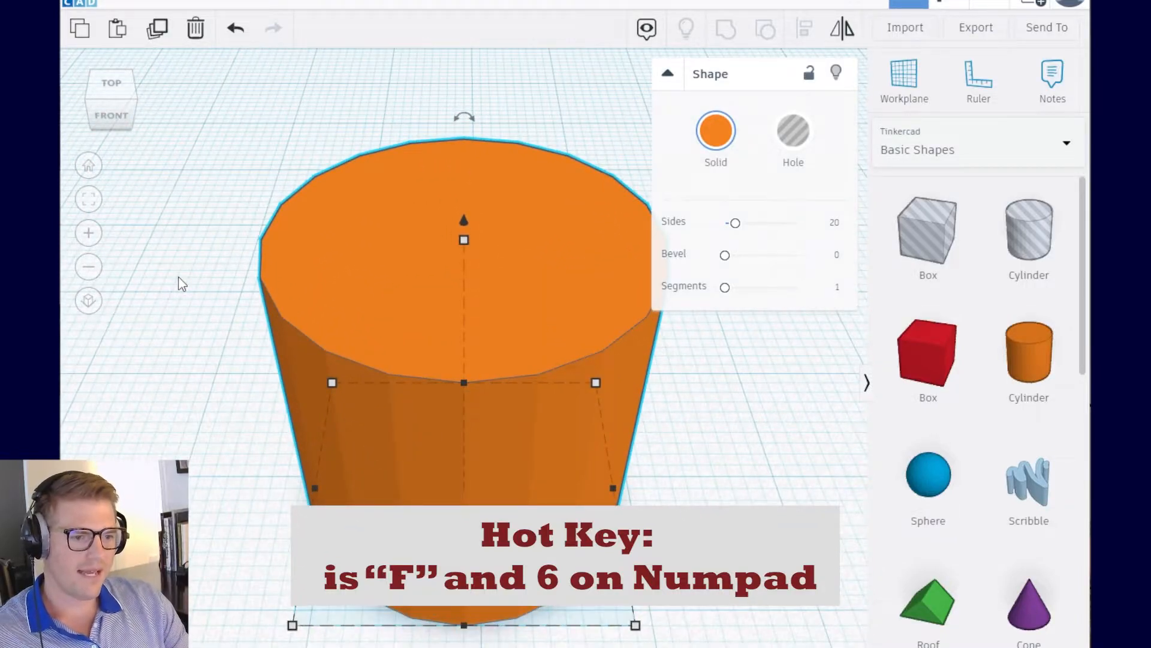
{"action": "scroll", "coordinate": [199, 256], "scroll_direction": "down", "scroll_amount": 5}
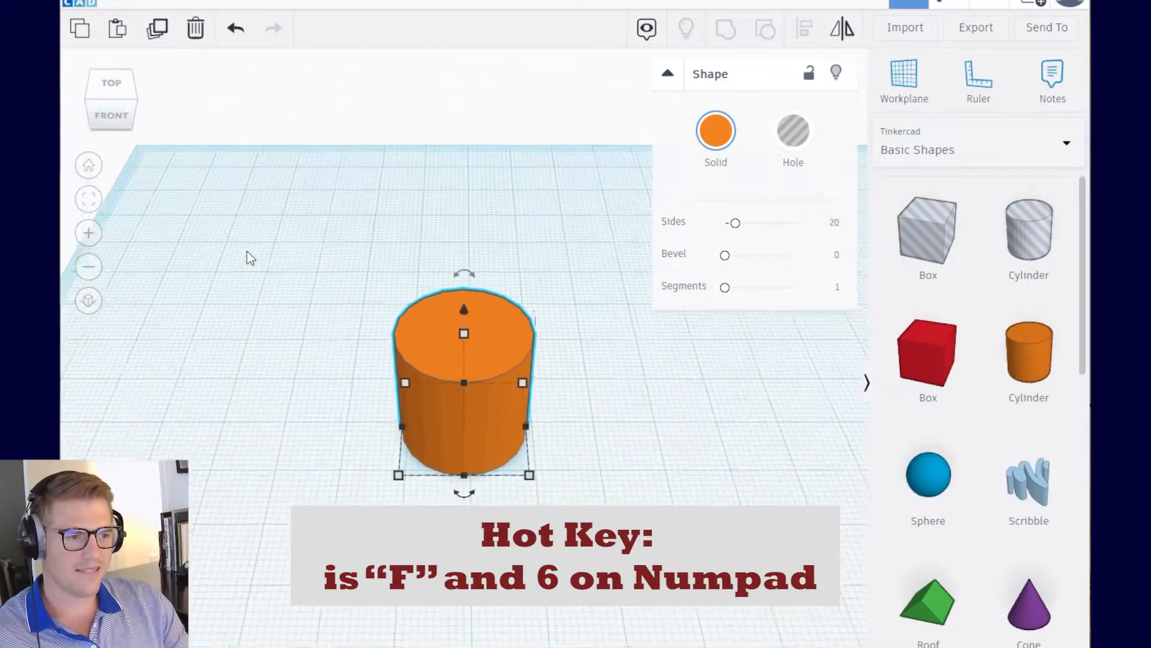
Step: Delete both the cylinder and the box from the workplane
{"action": "scroll", "coordinate": [244, 270], "scroll_direction": "down", "scroll_amount": 3}
{"action": "left_click_drag", "start_coordinate": [275, 260], "coordinate": [762, 449]}
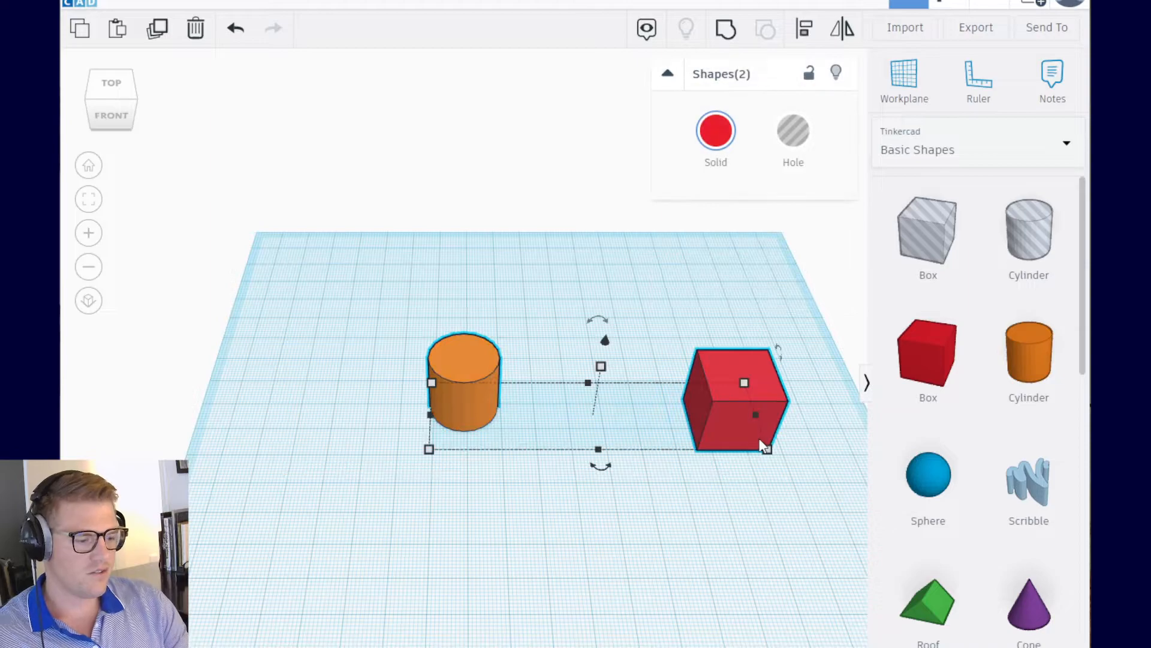
{"action": "key", "text": "Delete"}
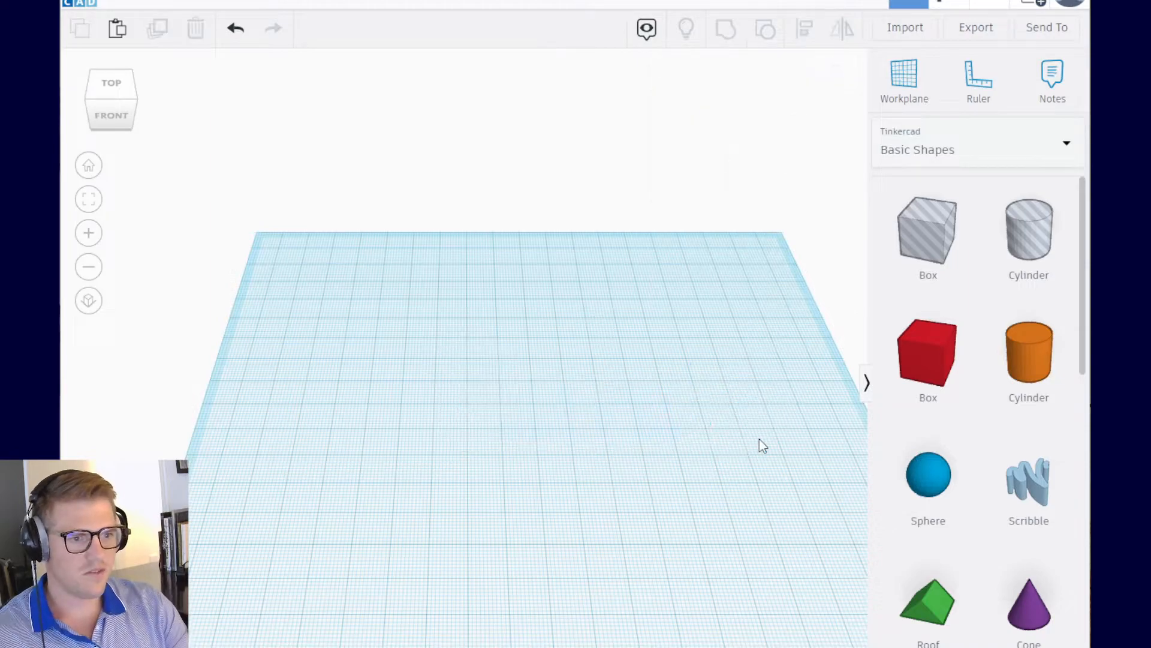
Step: Compare the orthographic and perspective views of the workplane and browse the Basic Shapes library
{"action": "left_click", "coordinate": [89, 312]}
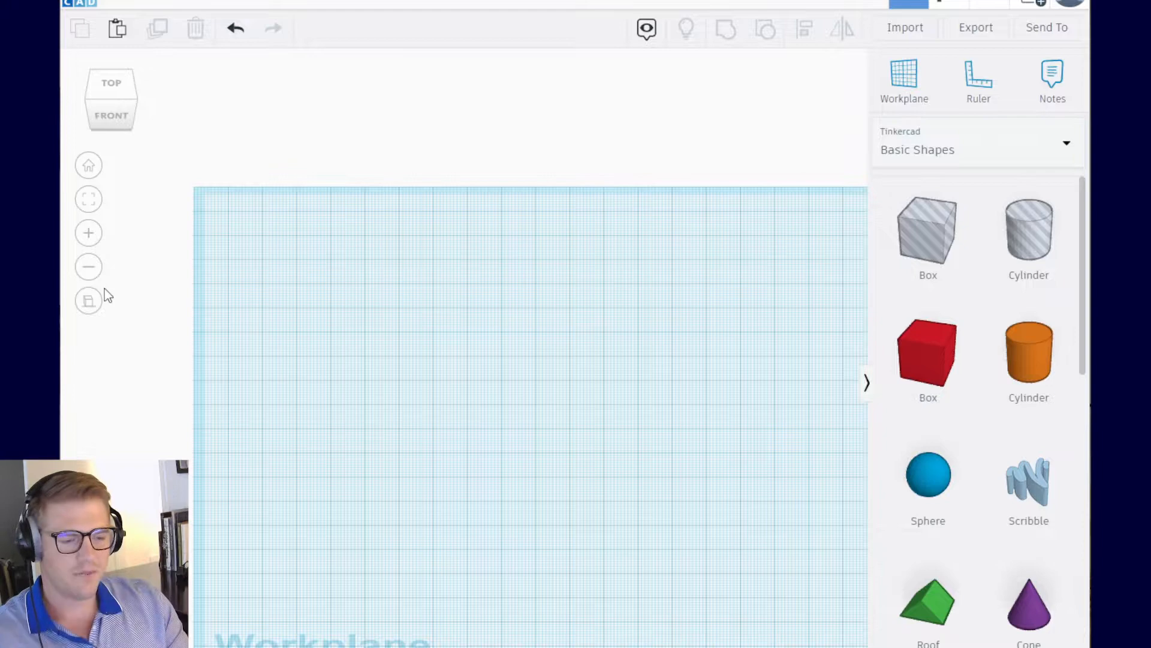
{"action": "left_click", "coordinate": [90, 302]}
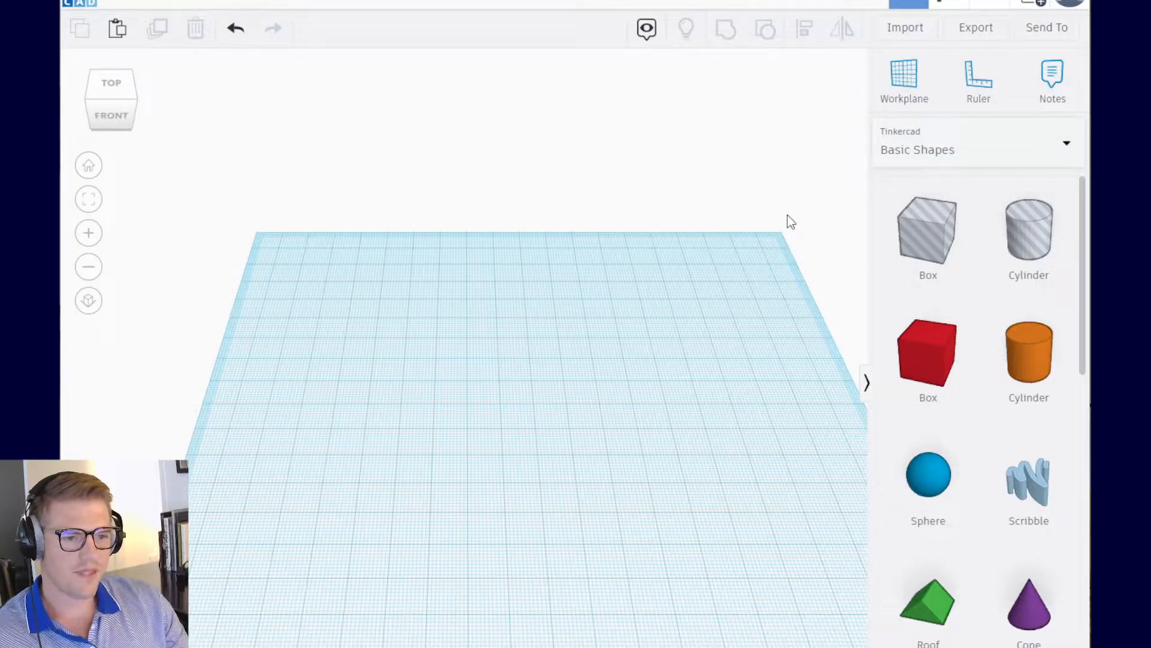
{"action": "scroll", "coordinate": [948, 306], "scroll_direction": "down", "scroll_amount": 15}
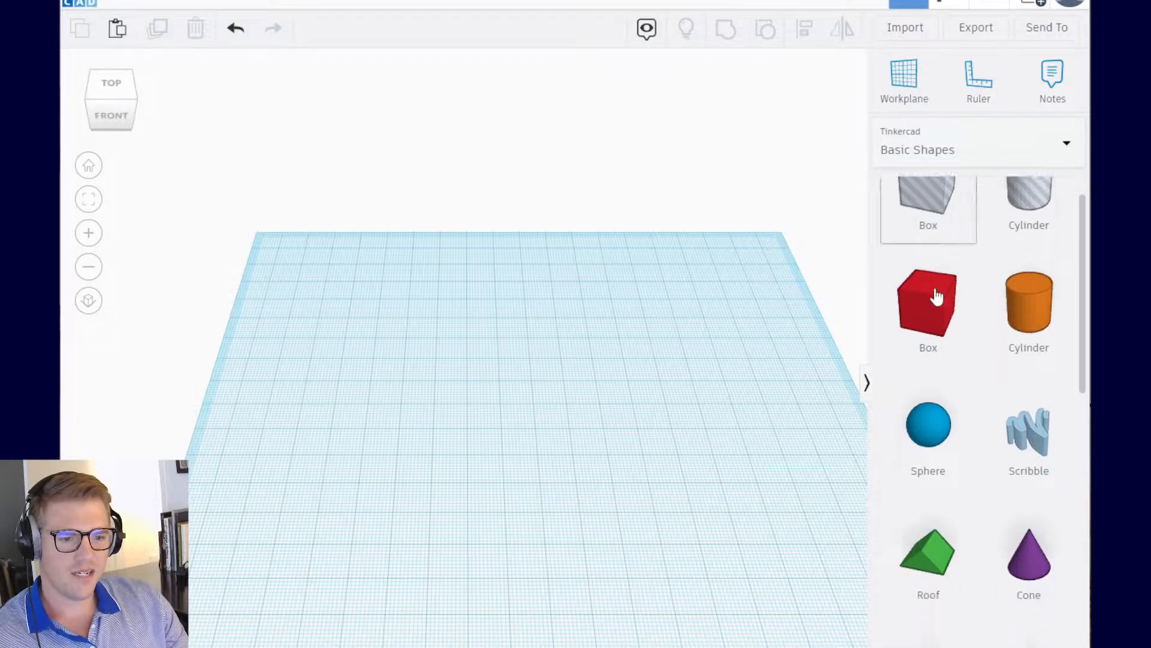
{"action": "scroll", "coordinate": [950, 310], "scroll_direction": "up", "scroll_amount": 15}
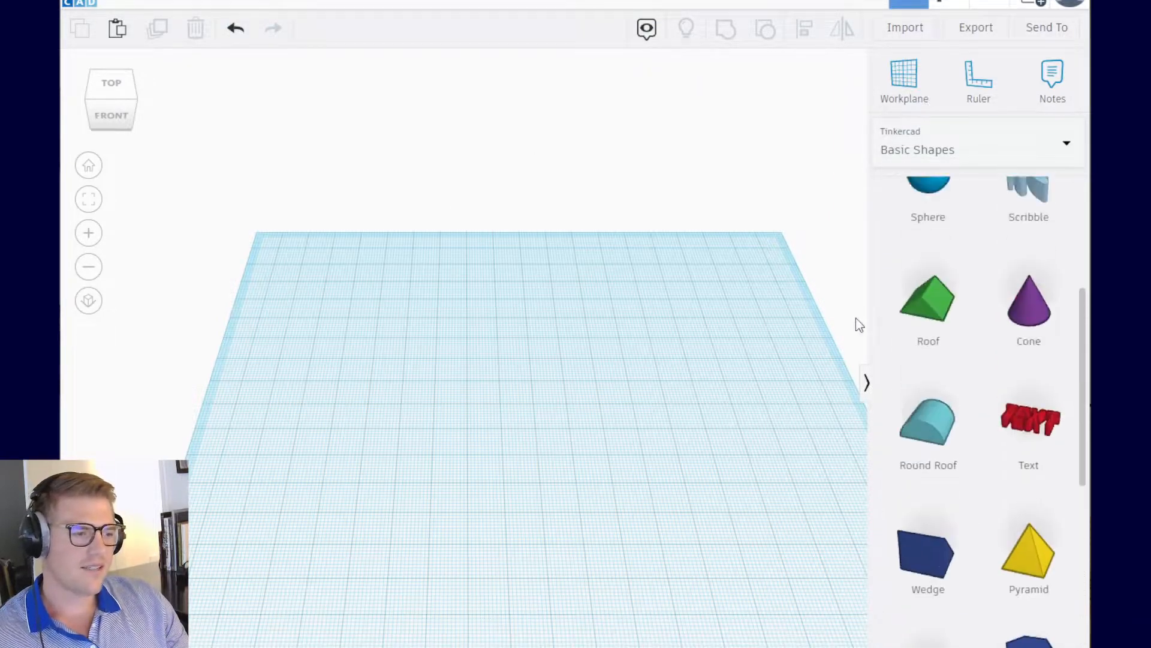
{"action": "scroll", "coordinate": [840, 308], "scroll_direction": "up", "scroll_amount": 3}
{"action": "scroll", "coordinate": [712, 376], "scroll_direction": "down", "scroll_amount": 3}
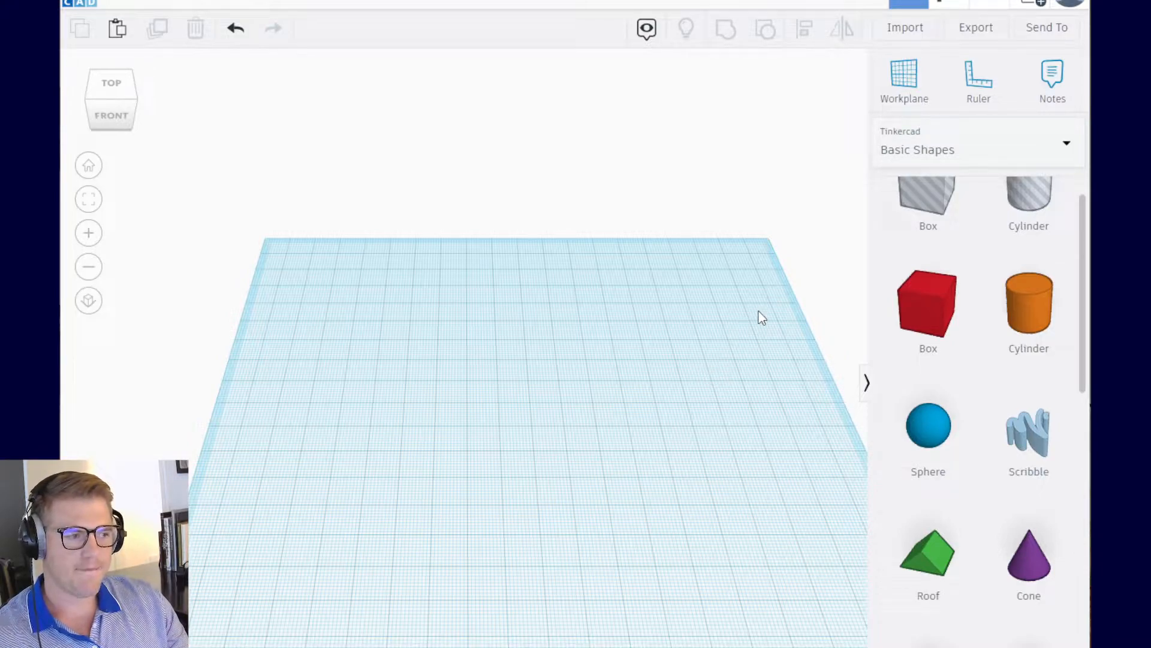
{"action": "scroll", "coordinate": [933, 329], "scroll_direction": "down", "scroll_amount": 5}
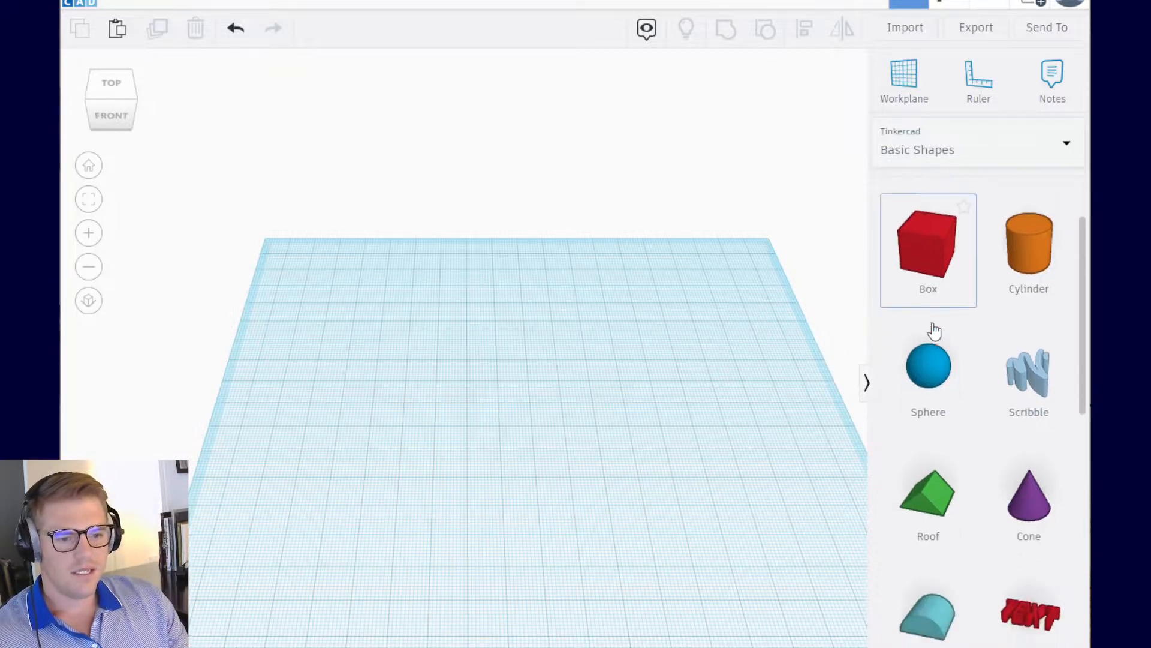
Step: Place a solid red box on the workplane and fit the view to it
{"action": "scroll", "coordinate": [938, 329], "scroll_direction": "up", "scroll_amount": 6}
{"action": "left_click_drag", "start_coordinate": [933, 358], "coordinate": [566, 456]}
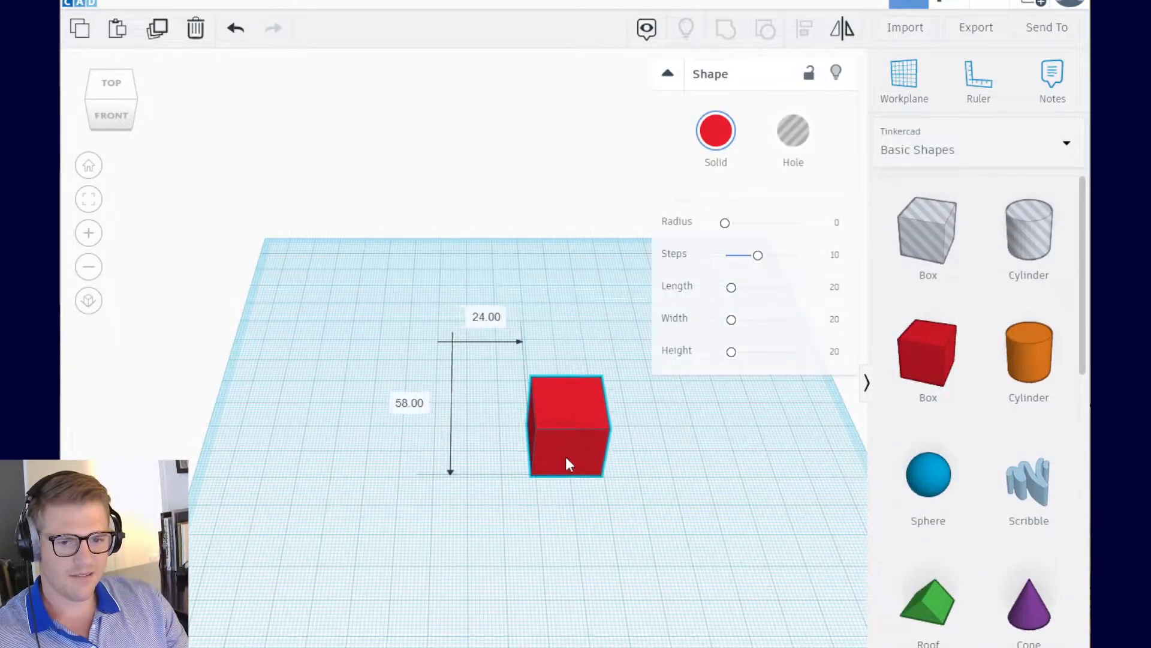
{"action": "key", "text": "f"}
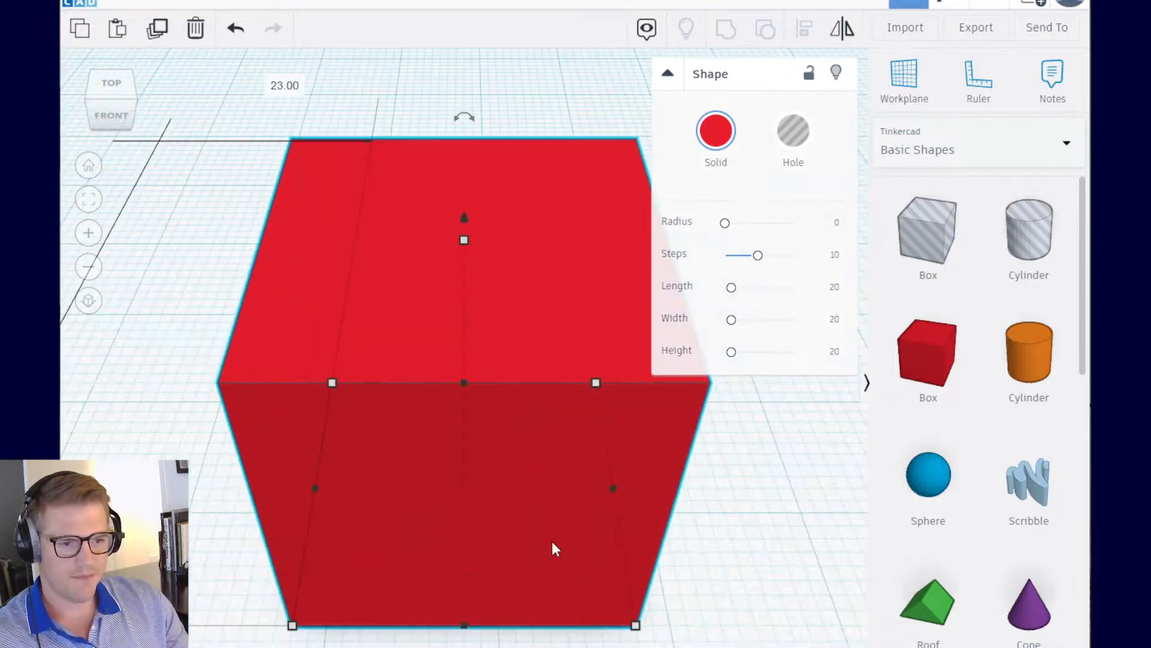
{"action": "scroll", "coordinate": [483, 508], "scroll_direction": "down", "scroll_amount": 3}
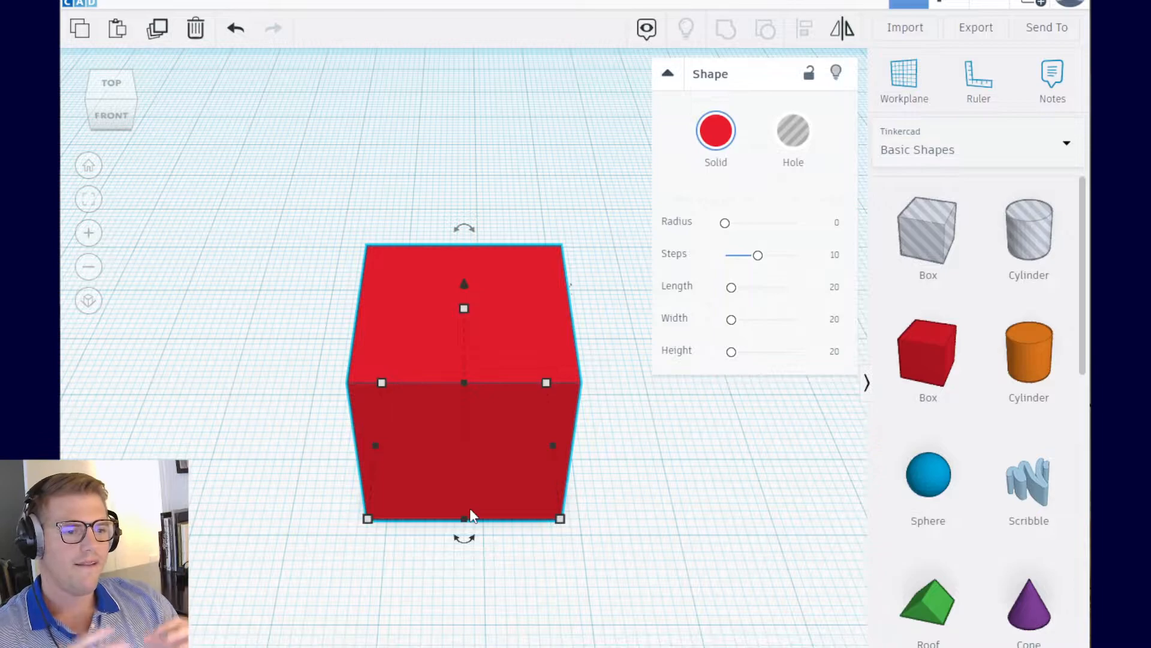
Step: Inspect the red box from several angles, return to the home view and focus on the box again
{"action": "right_click_drag", "start_coordinate": [442, 354], "coordinate": [544, 419]}
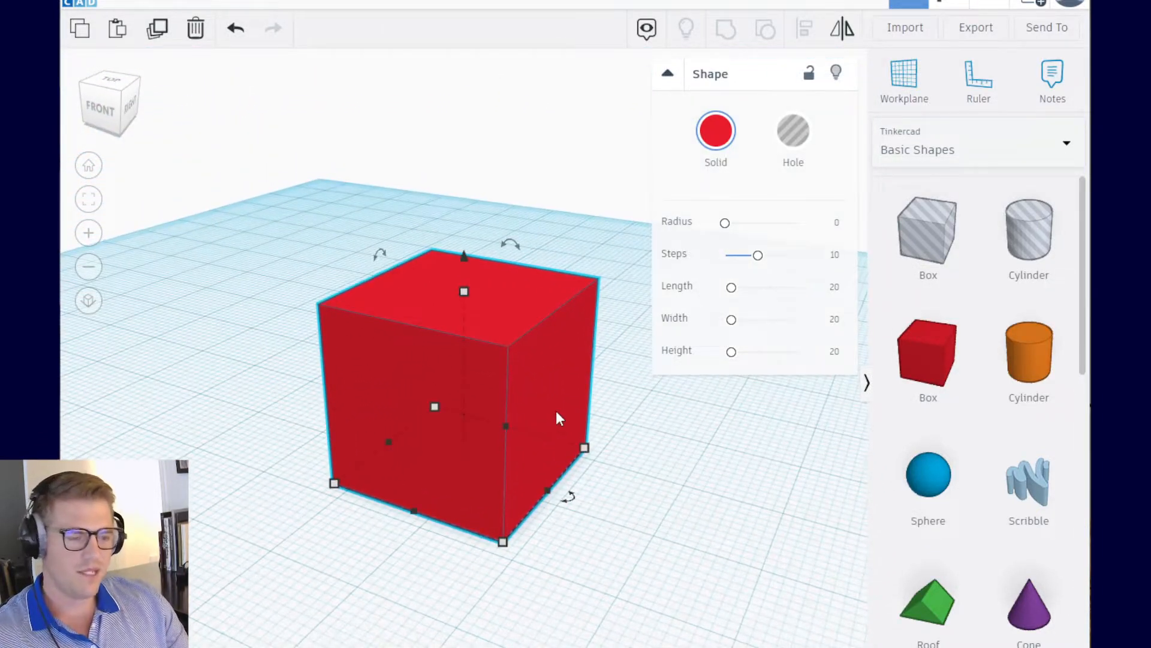
{"action": "right_click_drag", "start_coordinate": [414, 434], "coordinate": [349, 381]}
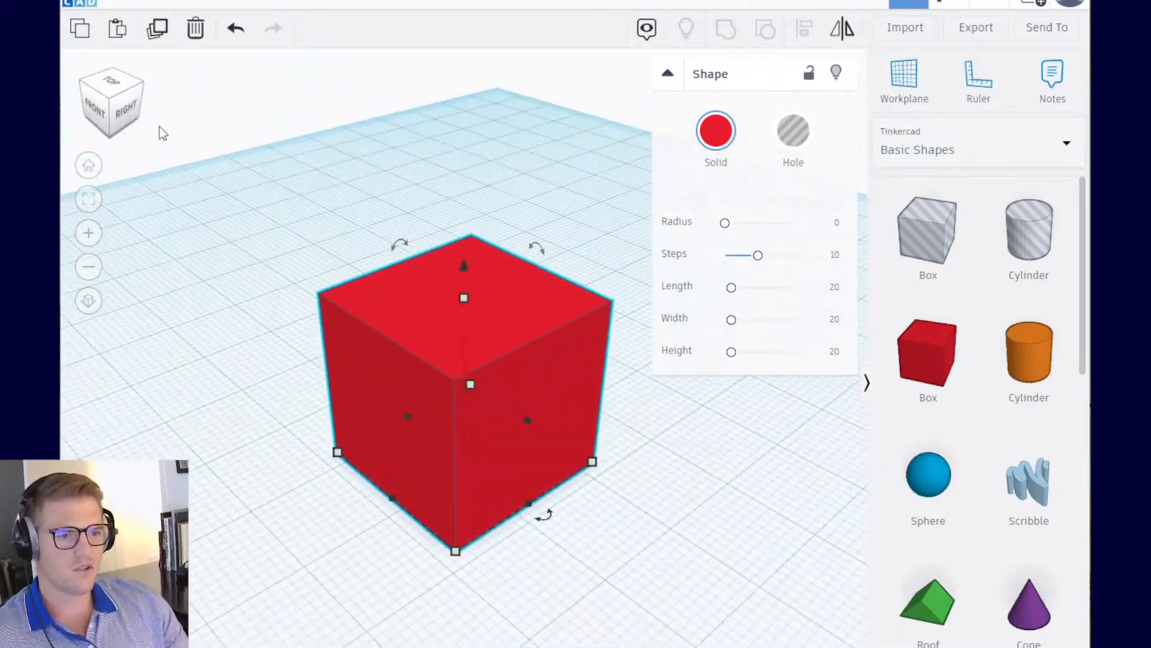
{"action": "right_click_drag", "start_coordinate": [138, 125], "coordinate": [427, 294]}
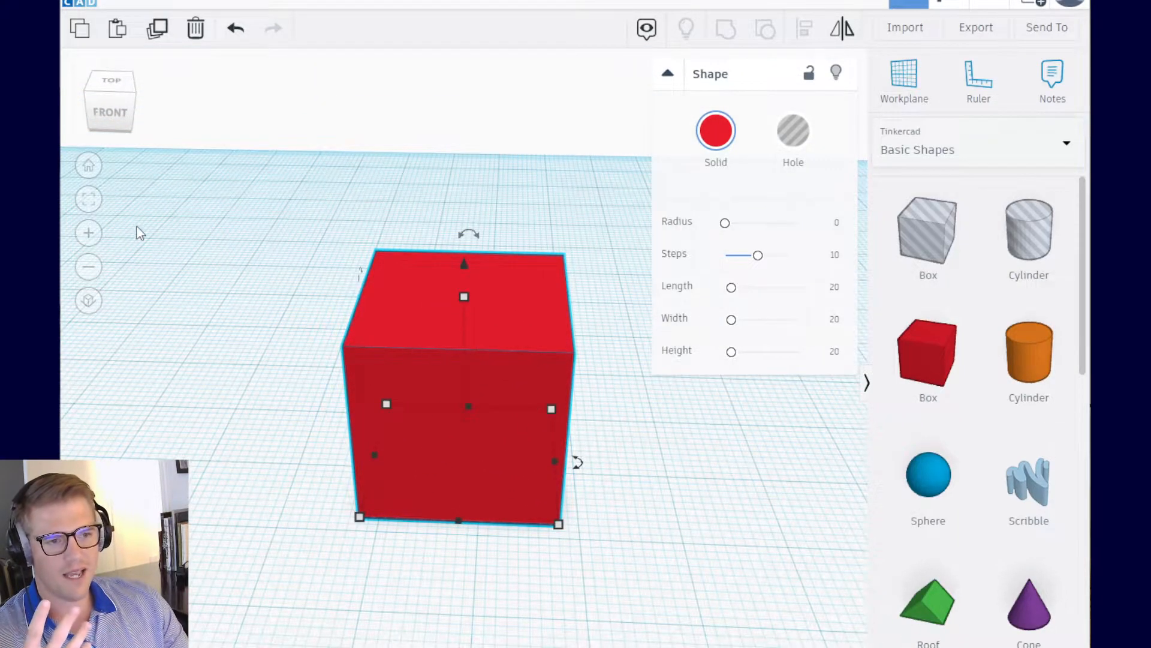
{"action": "left_click", "coordinate": [89, 165]}
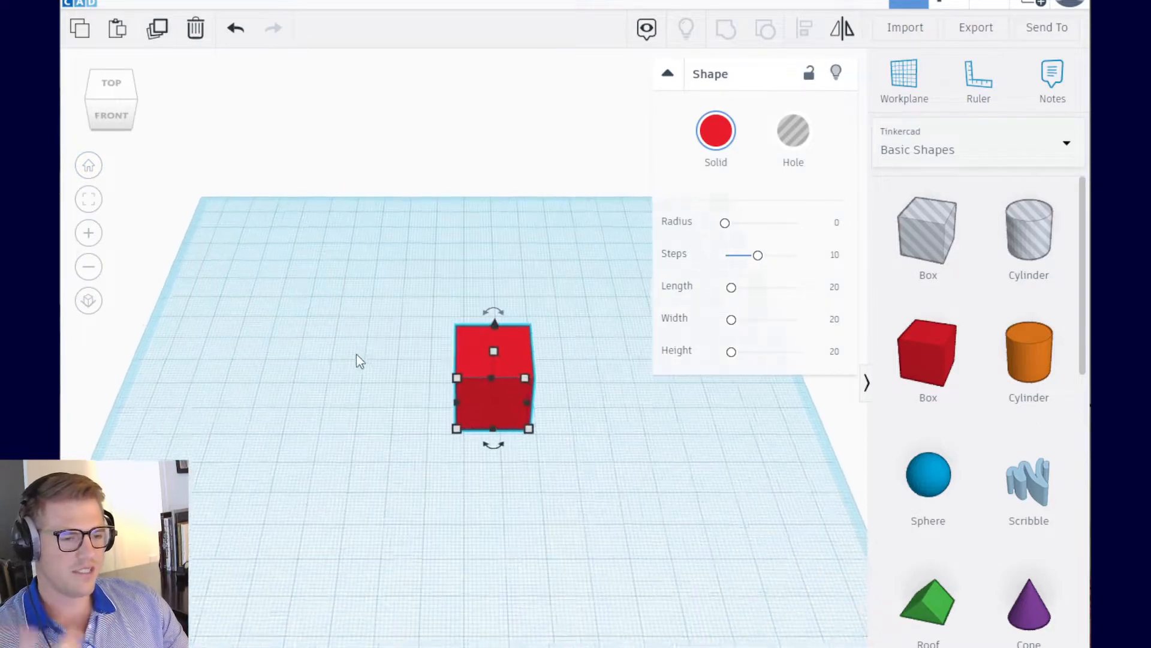
{"action": "key", "text": "f"}
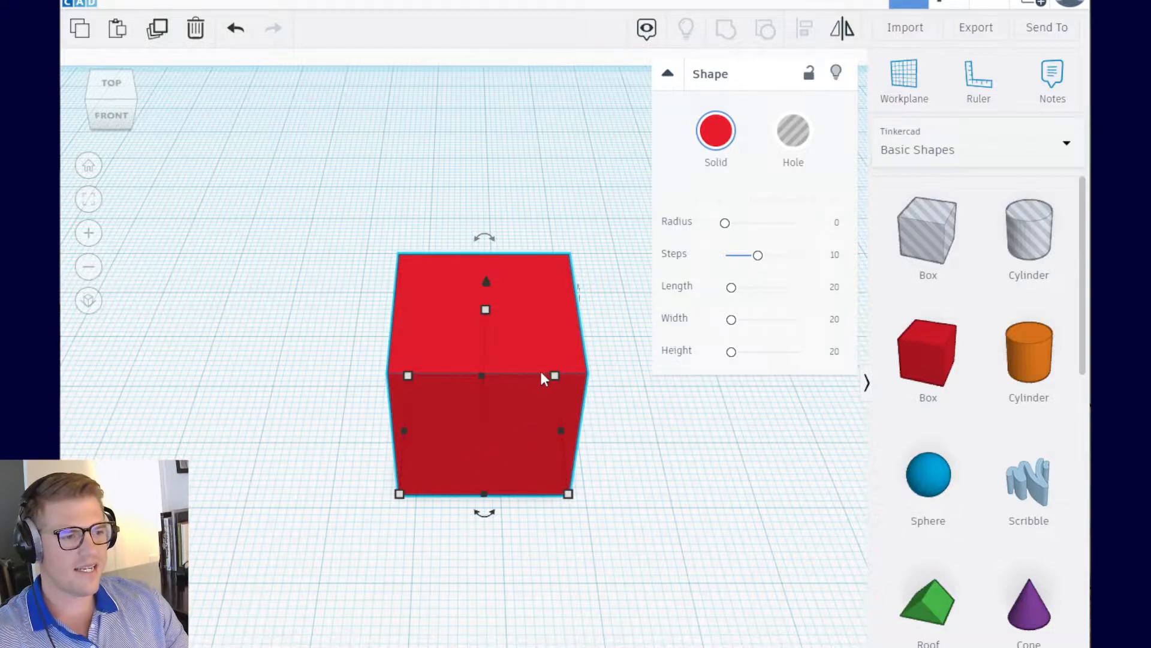
Step: Check the unit options in the grid properties and close them without changing anything
{"action": "left_click", "coordinate": [555, 375]}
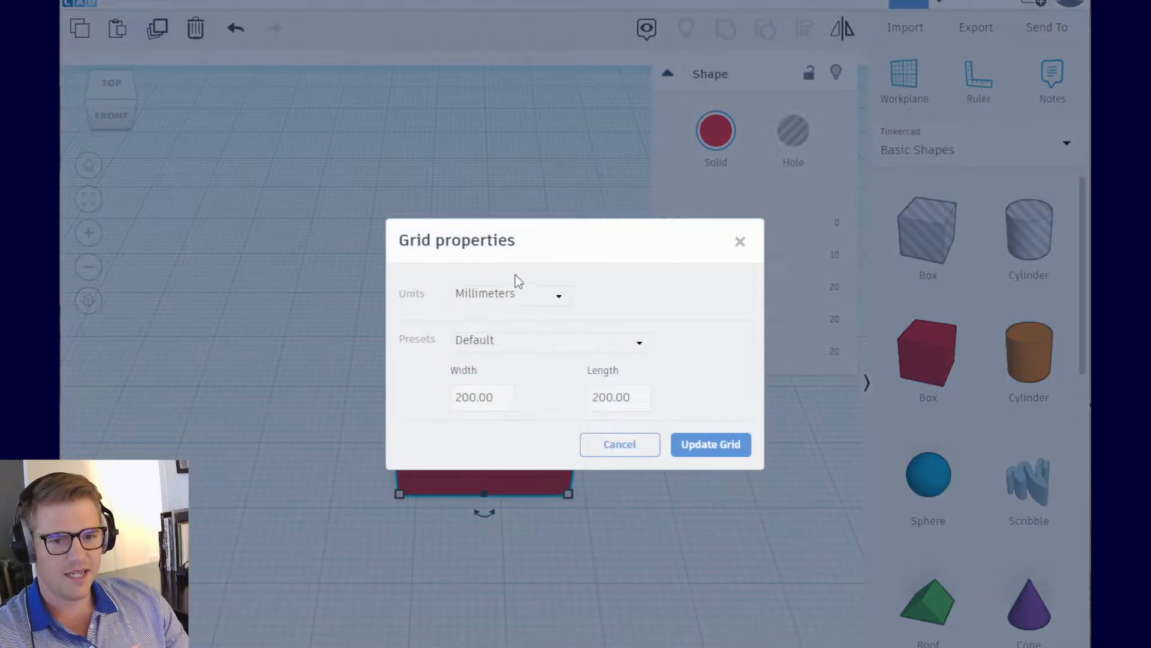
{"action": "left_click", "coordinate": [517, 296]}
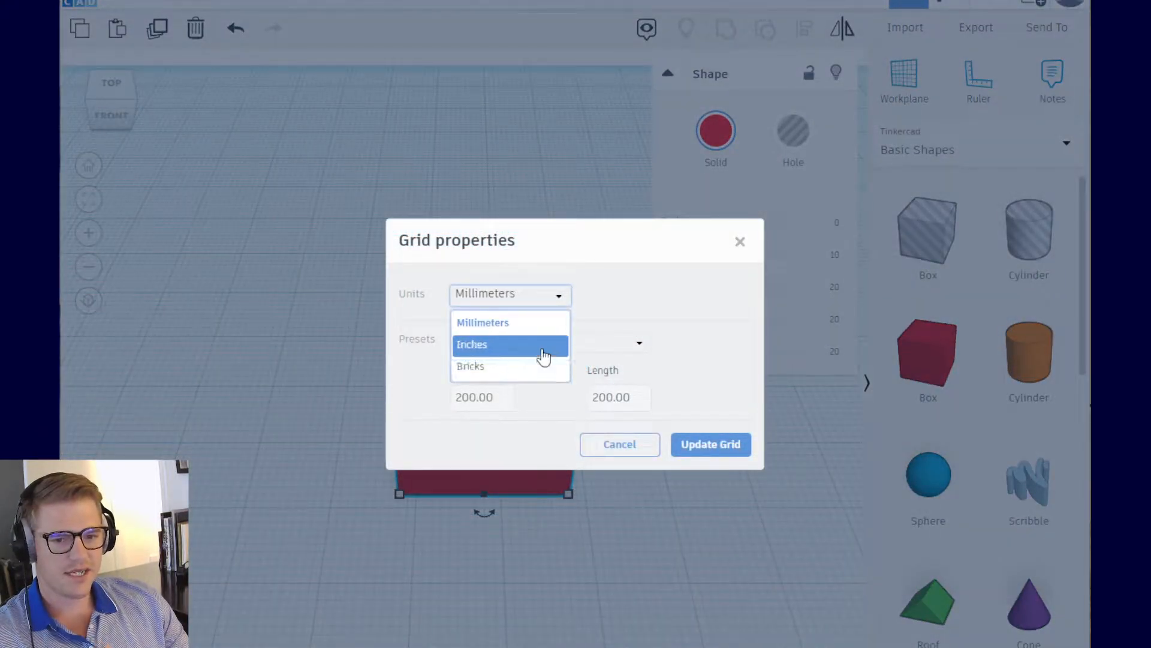
{"action": "key", "text": "Escape"}
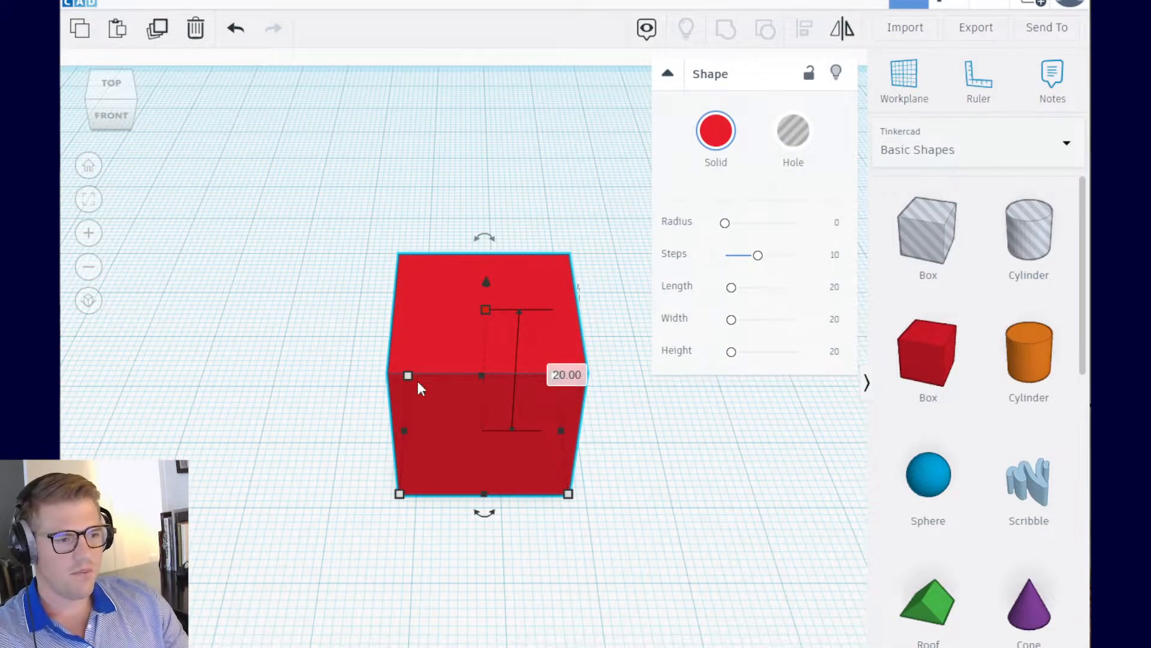
Step: Set the red box's height to 30 mm
{"action": "left_click", "coordinate": [579, 378]}
{"action": "type", "text": "30"}
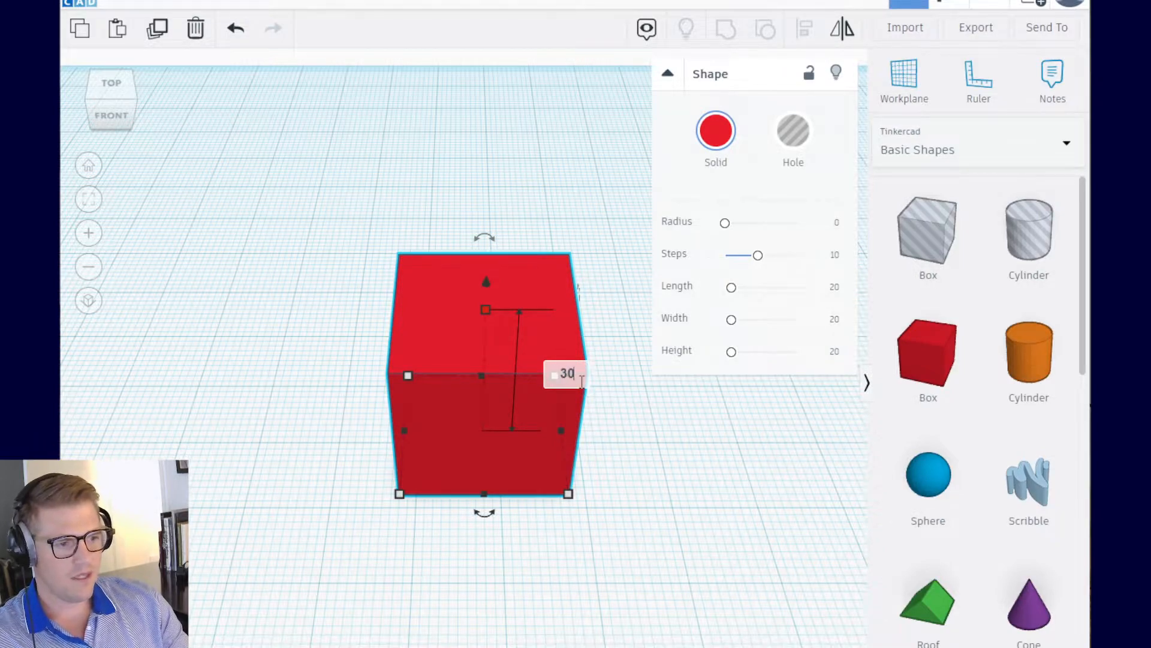
{"action": "key", "text": "Return"}
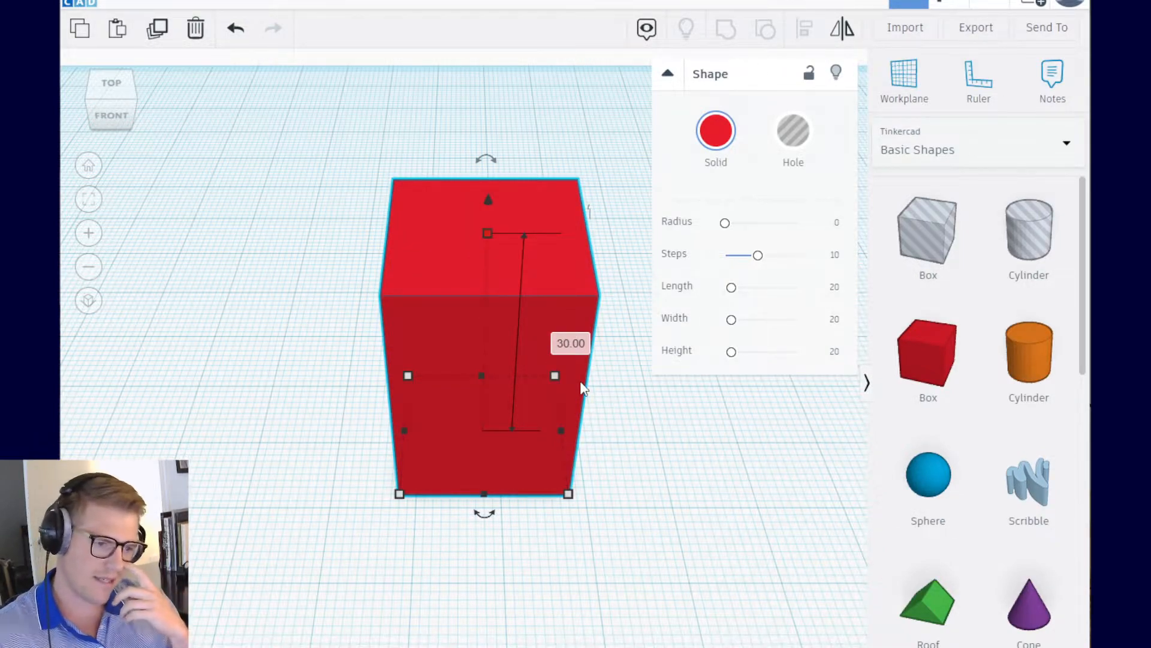
Step: Undo the latest height changes on the red box
{"action": "right_click_drag", "start_coordinate": [344, 406], "coordinate": [296, 402]}
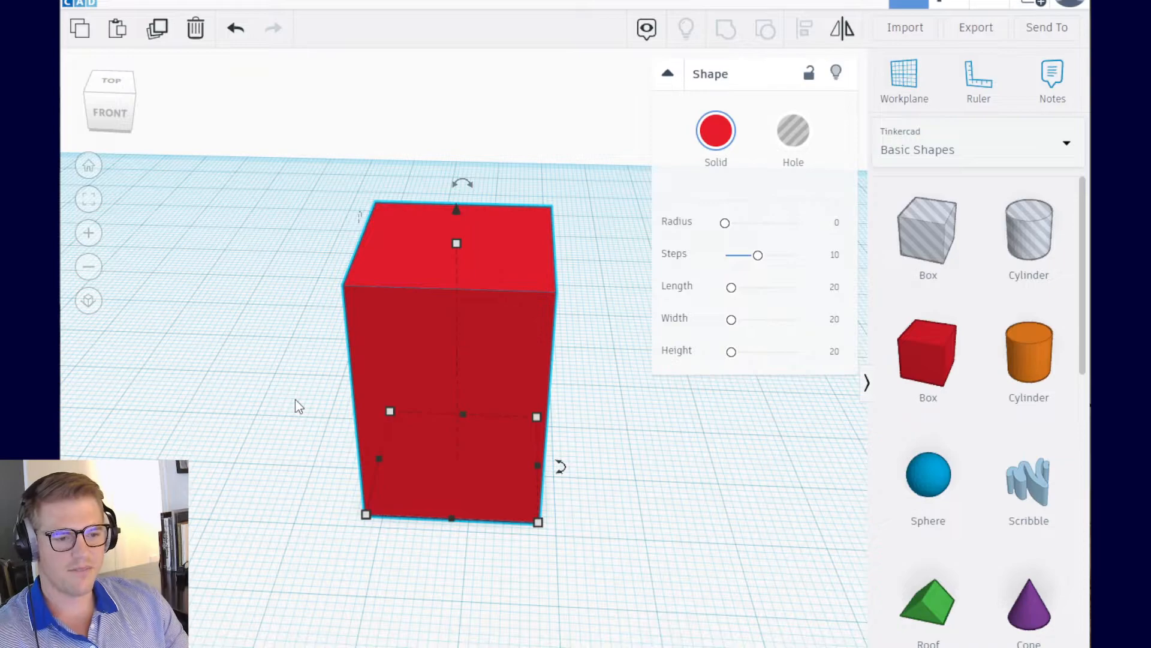
{"action": "mouse_move", "coordinate": [295, 398]}
{"action": "right_mouse_down"}
{"action": "mouse_move", "coordinate": [285, 404]}
{"action": "mouse_move", "coordinate": [291, 396]}
{"action": "right_mouse_up"}
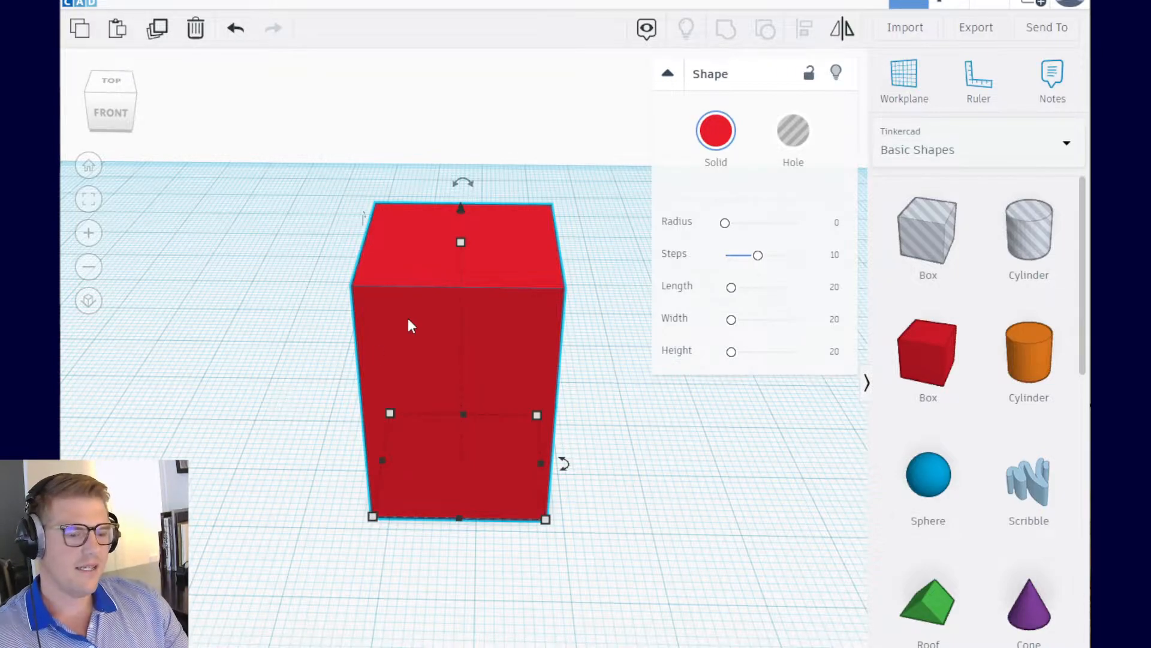
{"action": "key", "text": "ctrl+z"}
{"action": "key", "text": "ctrl+z"}
{"action": "key", "text": "ctrl+z"}
Step: Stretch the box's base freehand to about 23 by 27 mm, adjust its front side to about 28 mm and undo the last change
{"action": "left_click_drag", "start_coordinate": [358, 351], "coordinate": [552, 479]}
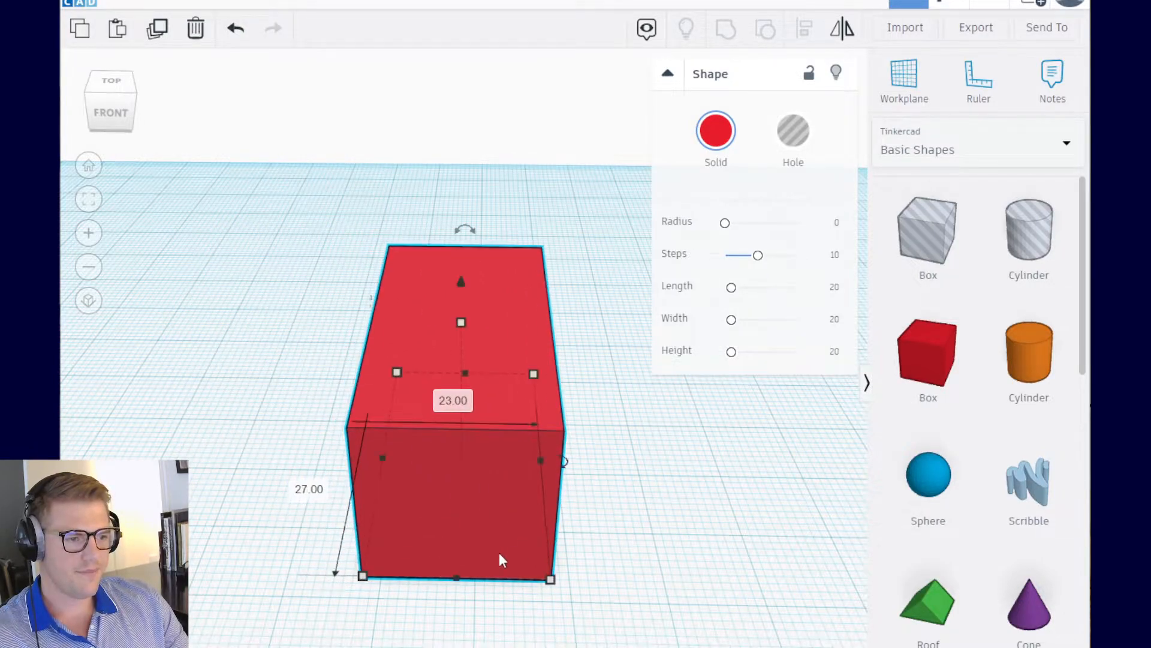
{"action": "left_click_drag", "start_coordinate": [457, 579], "coordinate": [436, 509]}
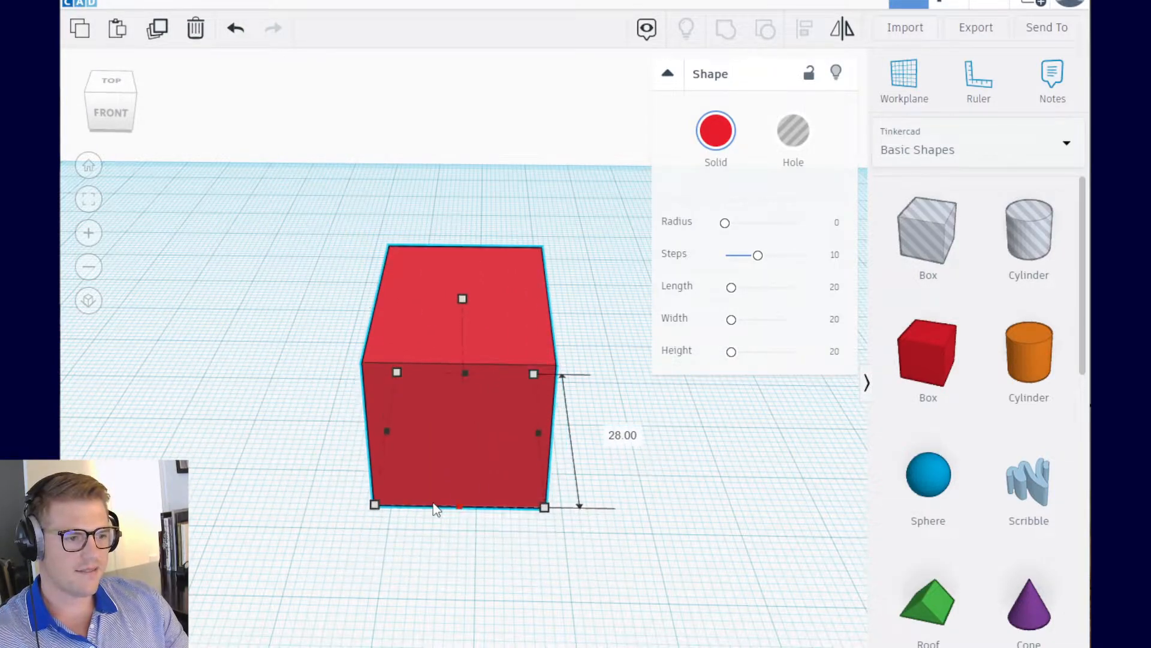
{"action": "key", "text": "ctrl+z"}
Step: Reselect the red box, try a much larger exact height and undo that height change
{"action": "left_click", "coordinate": [384, 393]}
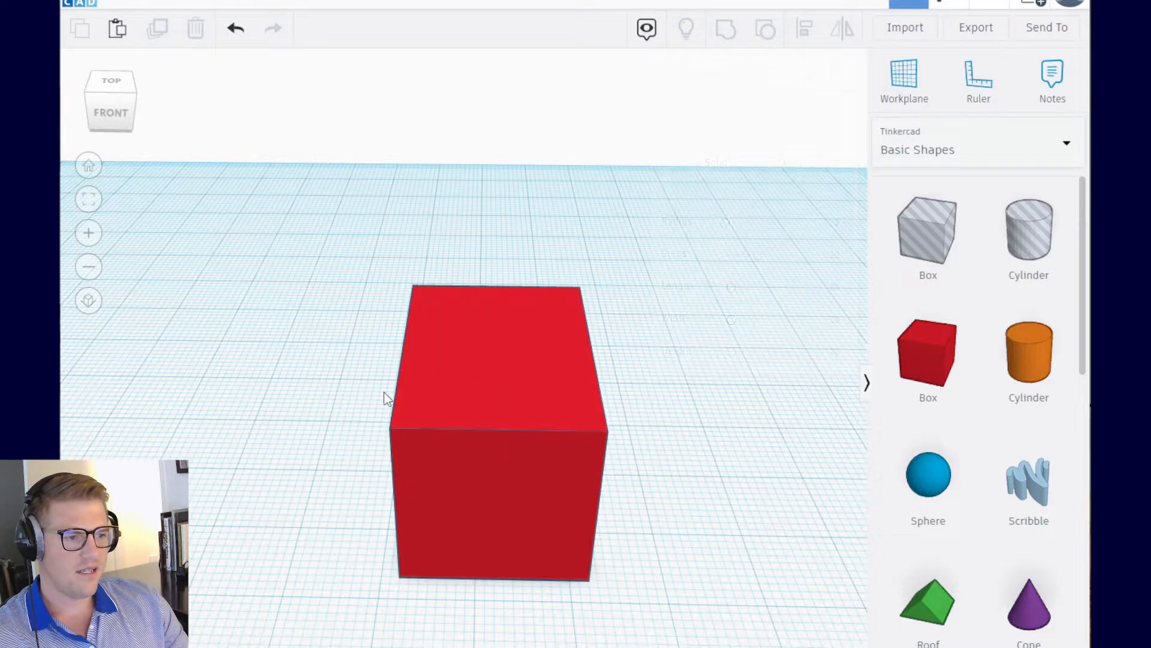
{"action": "left_click", "coordinate": [435, 460]}
{"action": "right_click_drag", "start_coordinate": [594, 501], "coordinate": [503, 403]}
{"action": "mouse_move", "coordinate": [410, 275]}
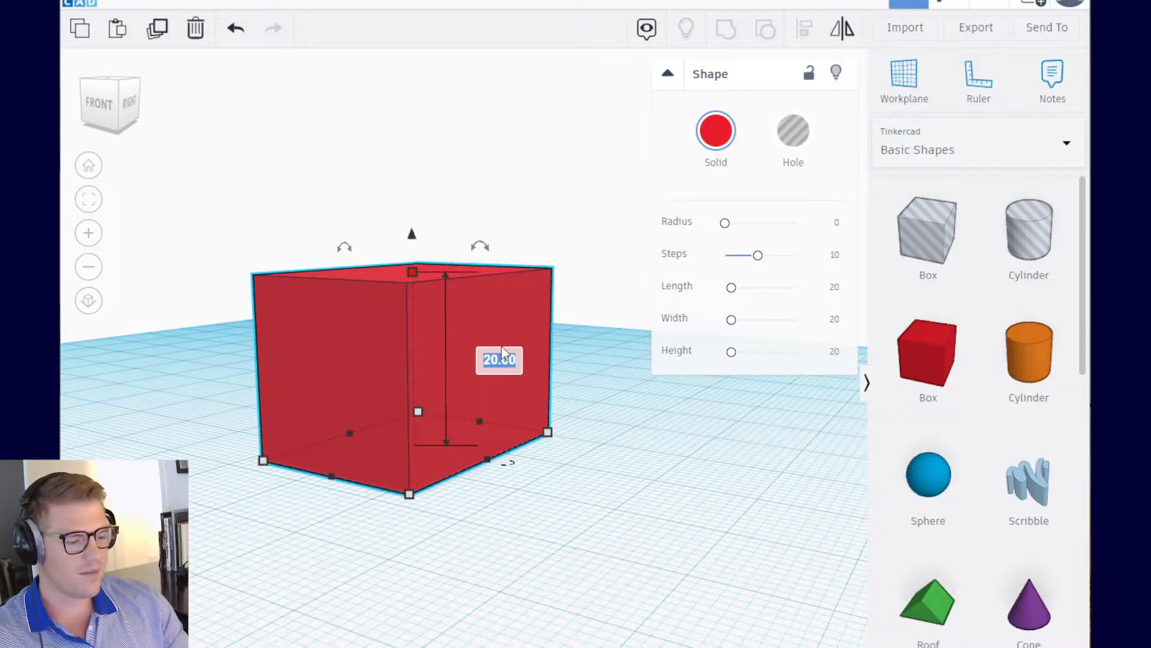
{"action": "key", "text": "Return"}
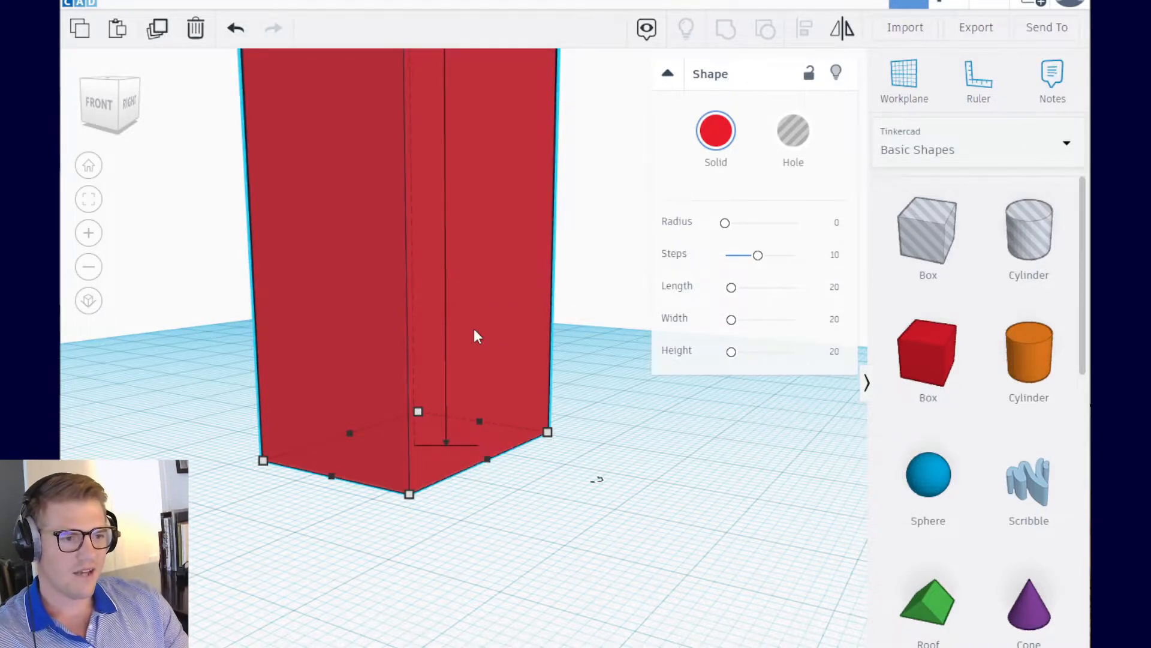
{"action": "scroll", "coordinate": [449, 357], "scroll_direction": "down", "scroll_amount": 8}
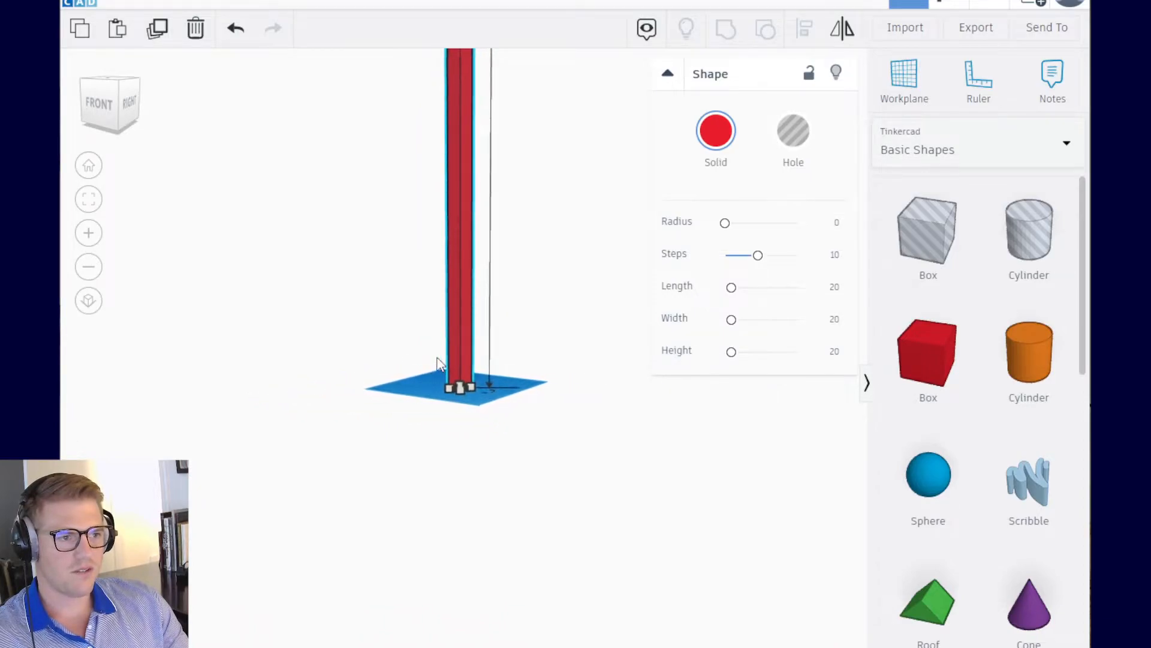
{"action": "scroll", "coordinate": [432, 367], "scroll_direction": "up", "scroll_amount": 10}
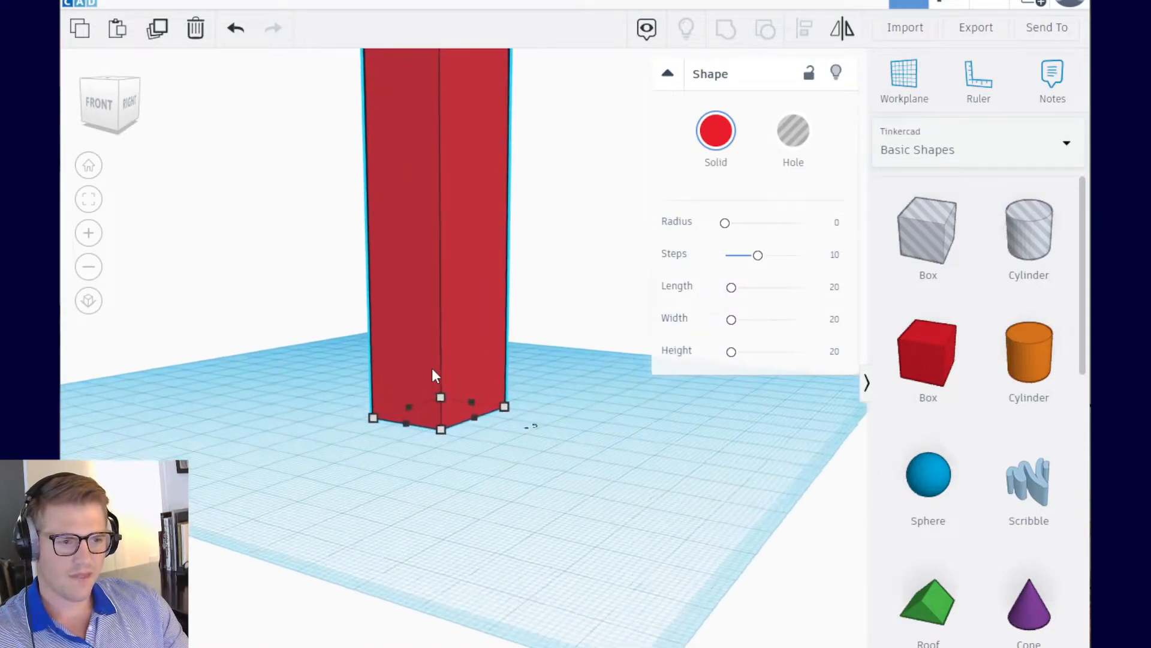
{"action": "key", "text": "ctrl+z"}
{"action": "scroll", "coordinate": [431, 378], "scroll_direction": "up", "scroll_amount": 2}
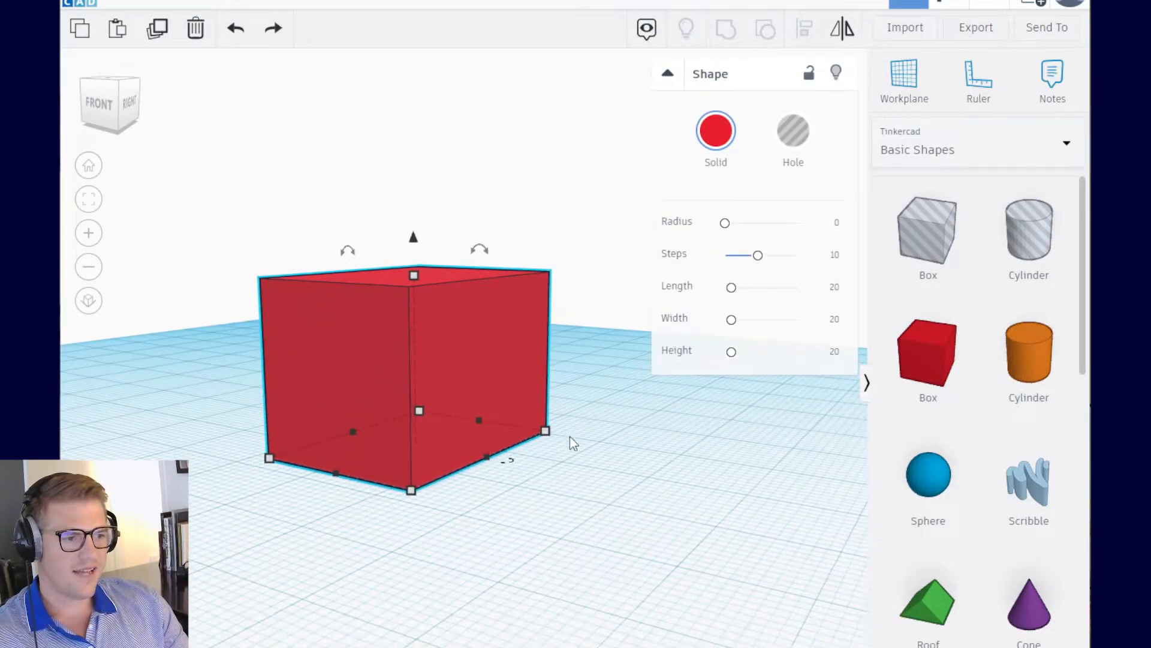
Step: Set the longer side of the red box's base to 20 mm
{"action": "left_click", "coordinate": [411, 490]}
{"action": "right_click_drag", "start_coordinate": [235, 359], "coordinate": [270, 397]}
{"action": "left_click", "coordinate": [498, 562]}
{"action": "left_click", "coordinate": [493, 548]}
{"action": "left_click", "coordinate": [494, 550]}
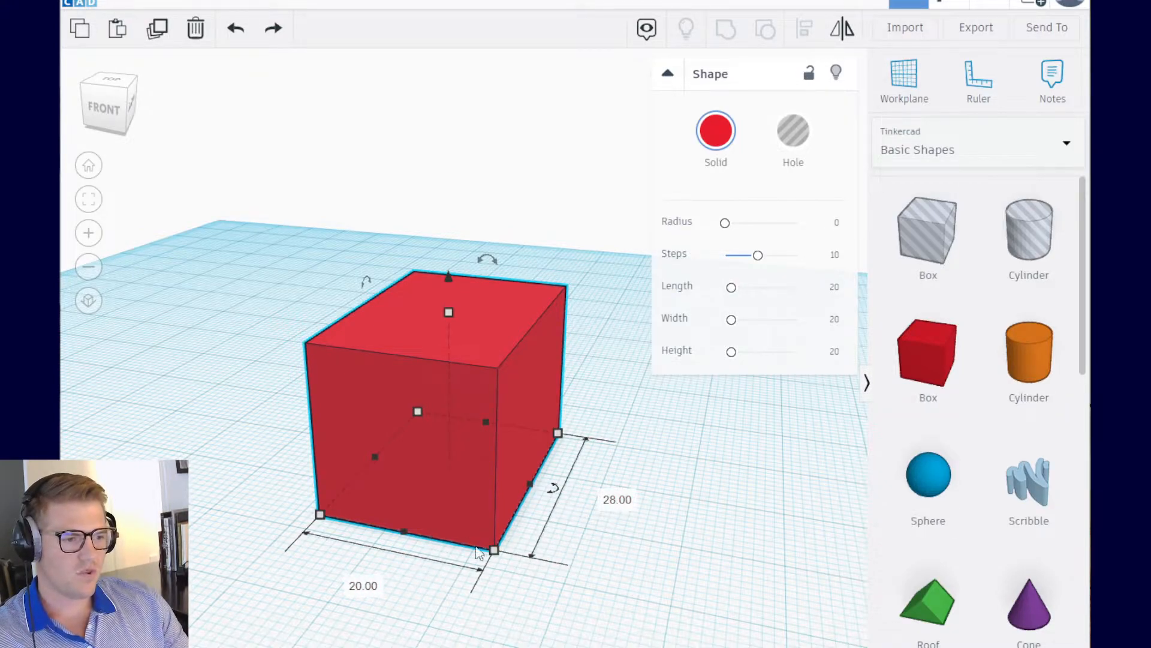
{"action": "left_click", "coordinate": [617, 499]}
{"action": "type", "text": "20"}
{"action": "key", "text": "Return"}
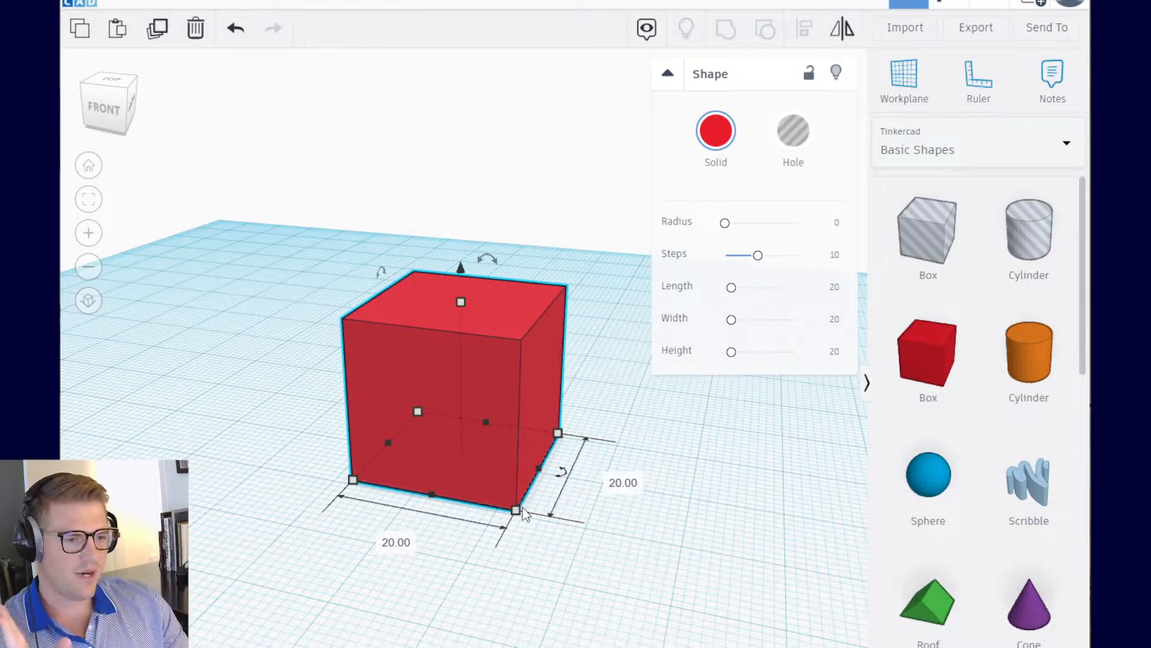
Step: Stretch the box outward from its front side and restore that dimension to exactly 20 mm
{"action": "left_click_drag", "start_coordinate": [434, 495], "coordinate": [407, 528]}
{"action": "left_click", "coordinate": [627, 495]}
{"action": "type", "text": "20"}
{"action": "key", "text": "Return"}
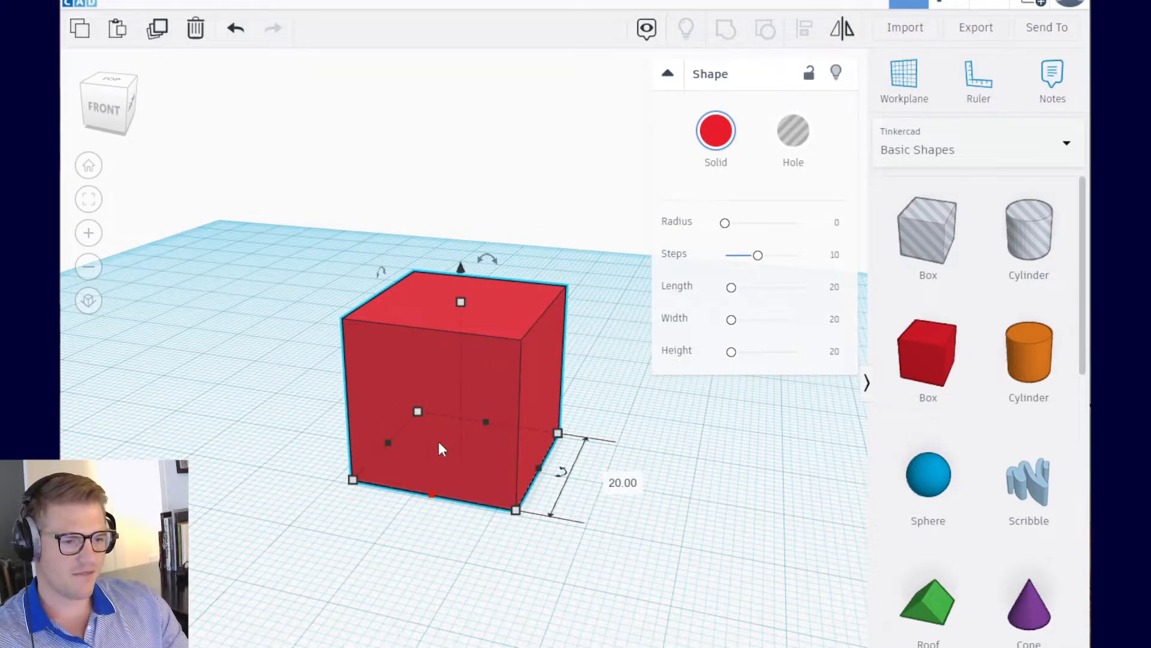
Step: Raise the red box 11 mm above the workplane, reselect it and lift it a further 10 mm
{"action": "left_click", "coordinate": [264, 411]}
{"action": "left_click", "coordinate": [466, 278]}
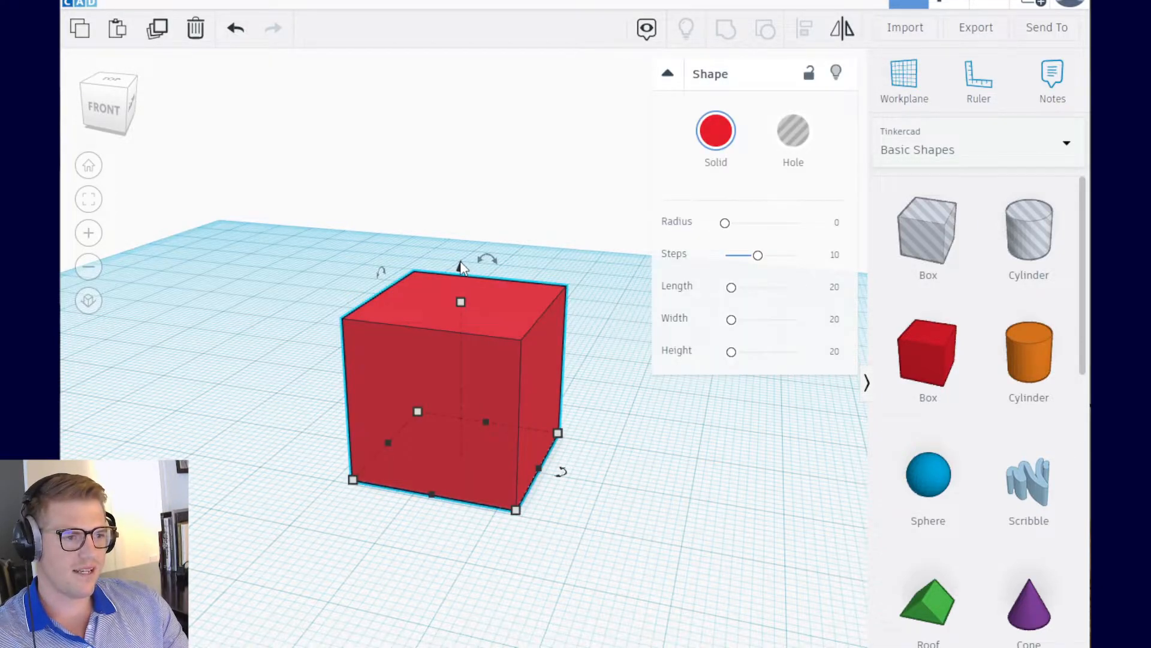
{"action": "left_click_drag", "start_coordinate": [458, 269], "coordinate": [453, 173]}
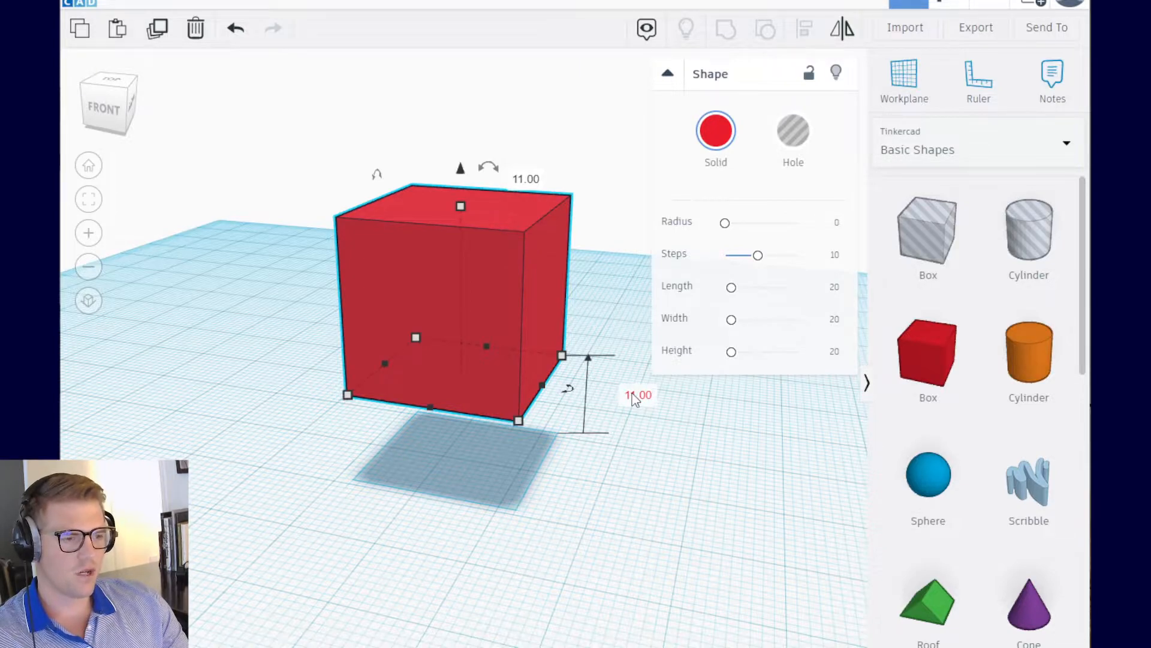
{"action": "left_click", "coordinate": [254, 355]}
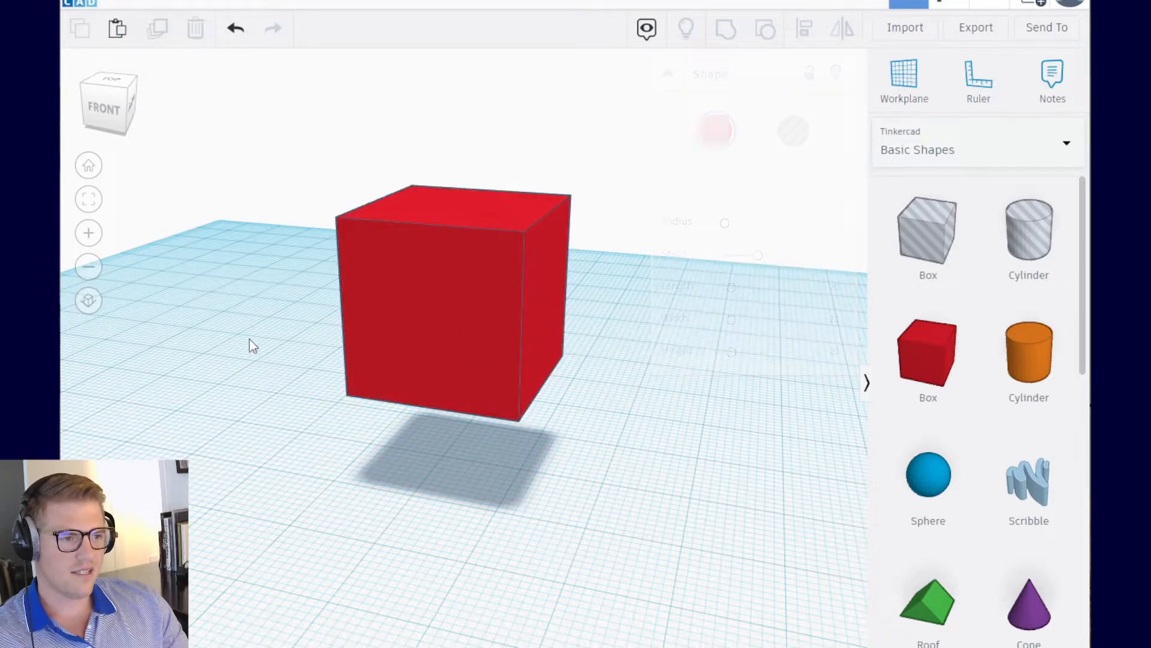
{"action": "left_click", "coordinate": [448, 282]}
{"action": "left_click_drag", "start_coordinate": [459, 178], "coordinate": [460, 71]}
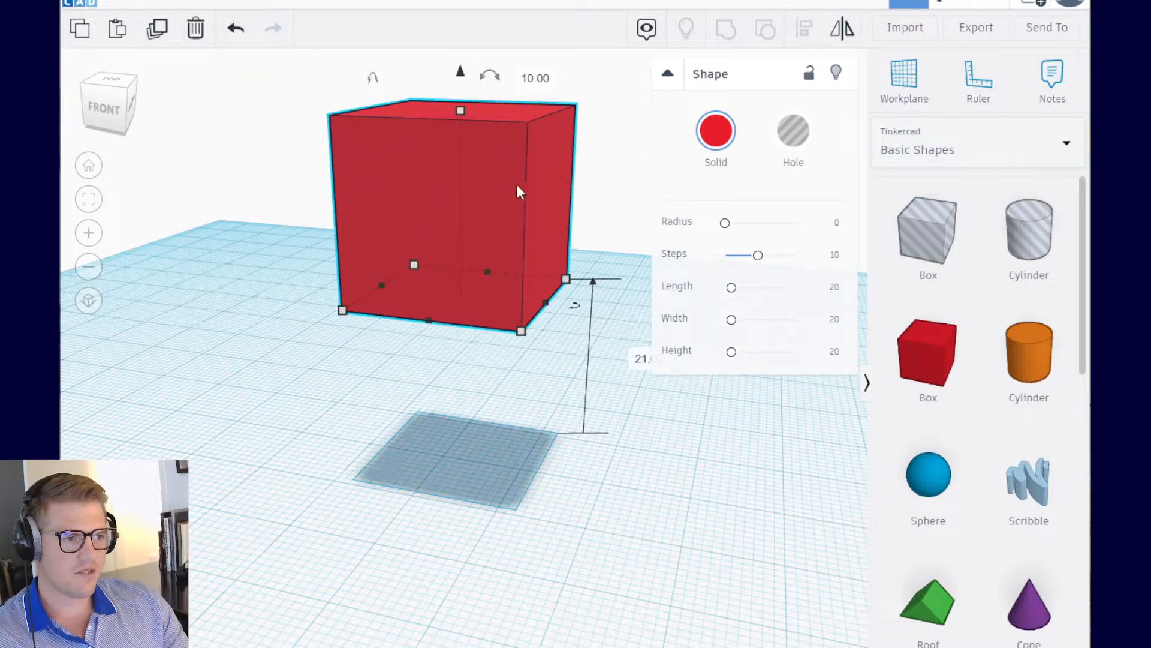
Step: Drop the floating red box straight down onto the workplane
{"action": "right_click_drag", "start_coordinate": [491, 462], "coordinate": [547, 431]}
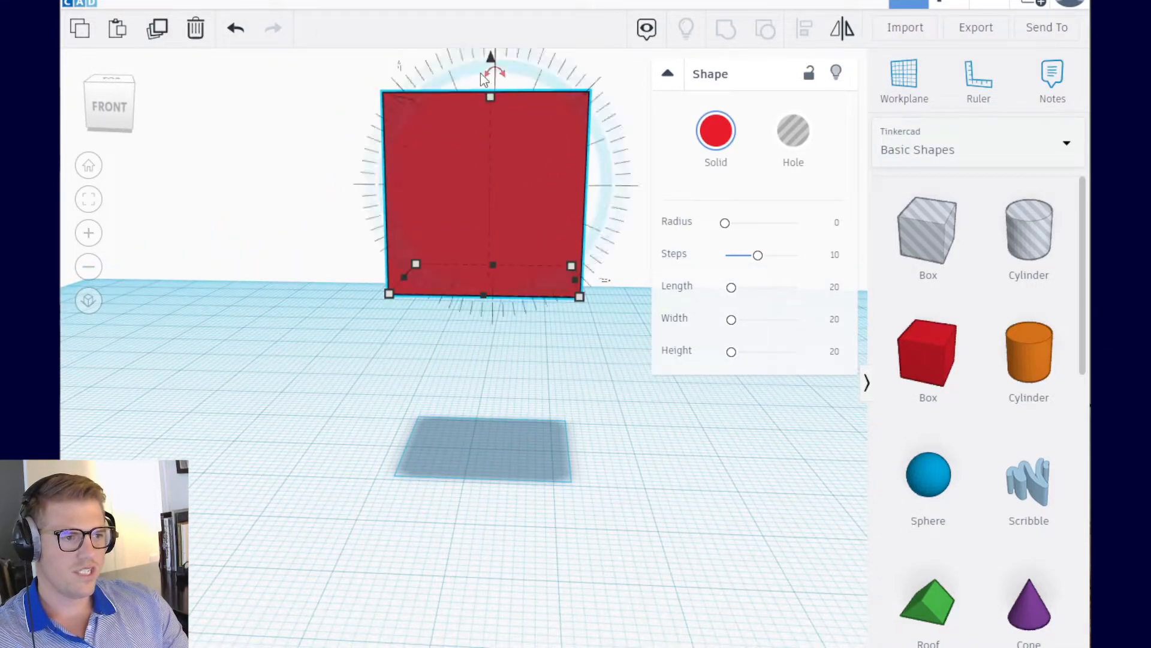
{"action": "left_click_drag", "start_coordinate": [492, 62], "coordinate": [494, 62]}
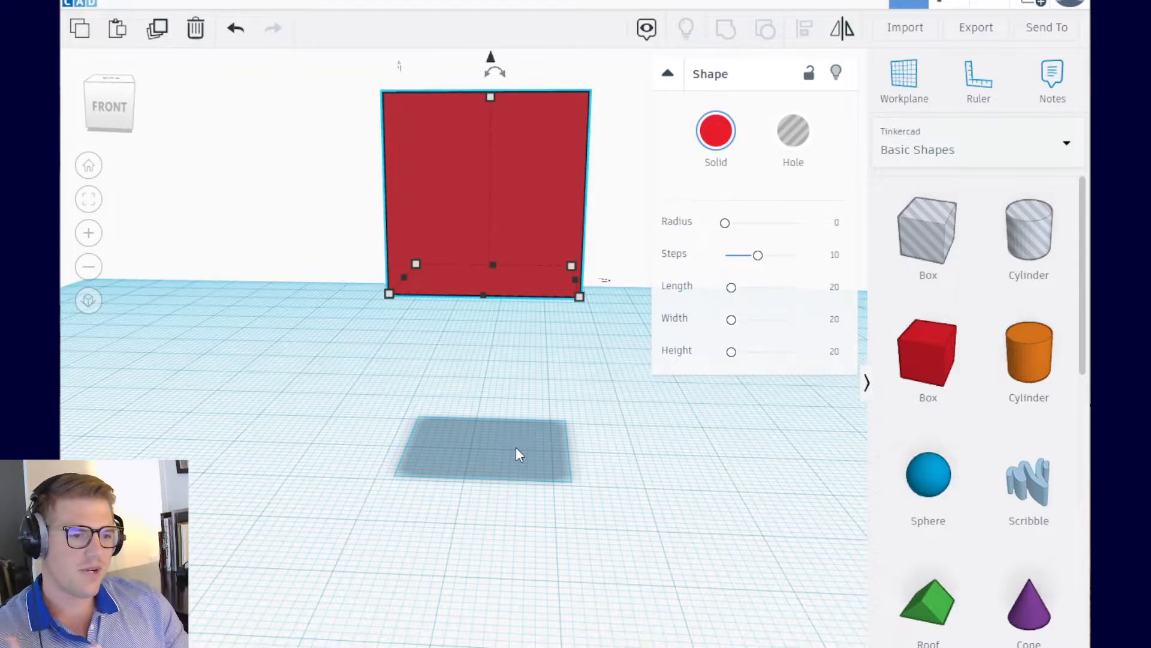
{"action": "key", "text": "d"}
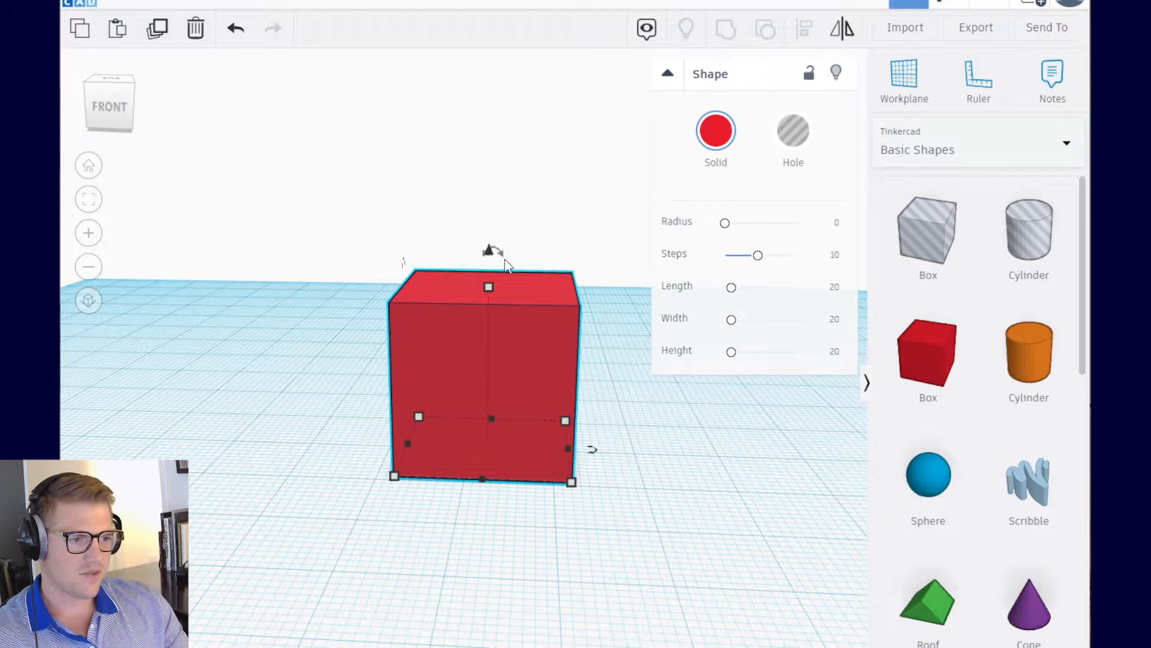
Step: Tilt the red box by exactly 45° using its vertical rotation handle
{"action": "right_click_drag", "start_coordinate": [323, 411], "coordinate": [360, 322]}
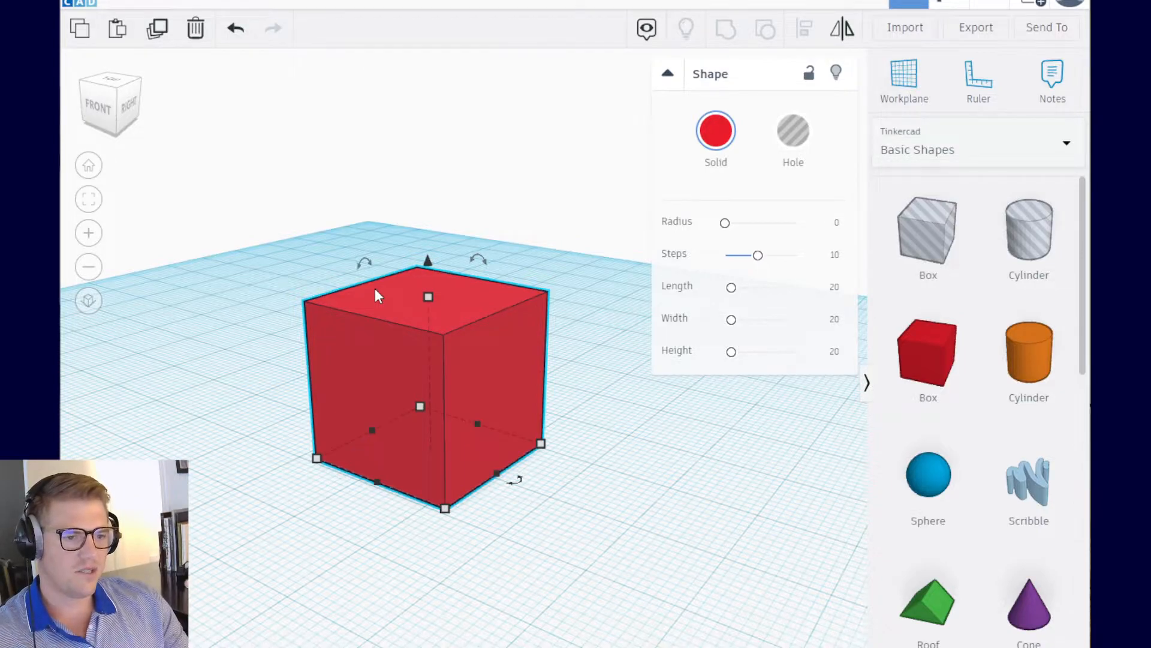
{"action": "left_click_drag", "start_coordinate": [368, 264], "coordinate": [369, 291]}
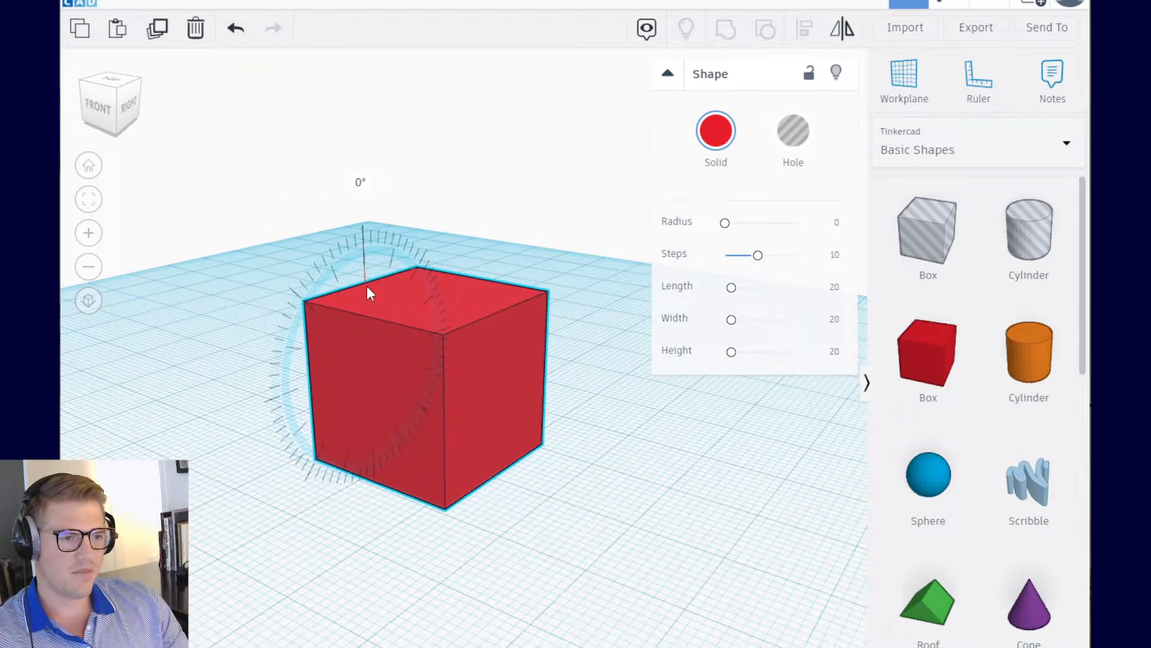
{"action": "left_click_drag", "start_coordinate": [367, 292], "coordinate": [338, 203]}
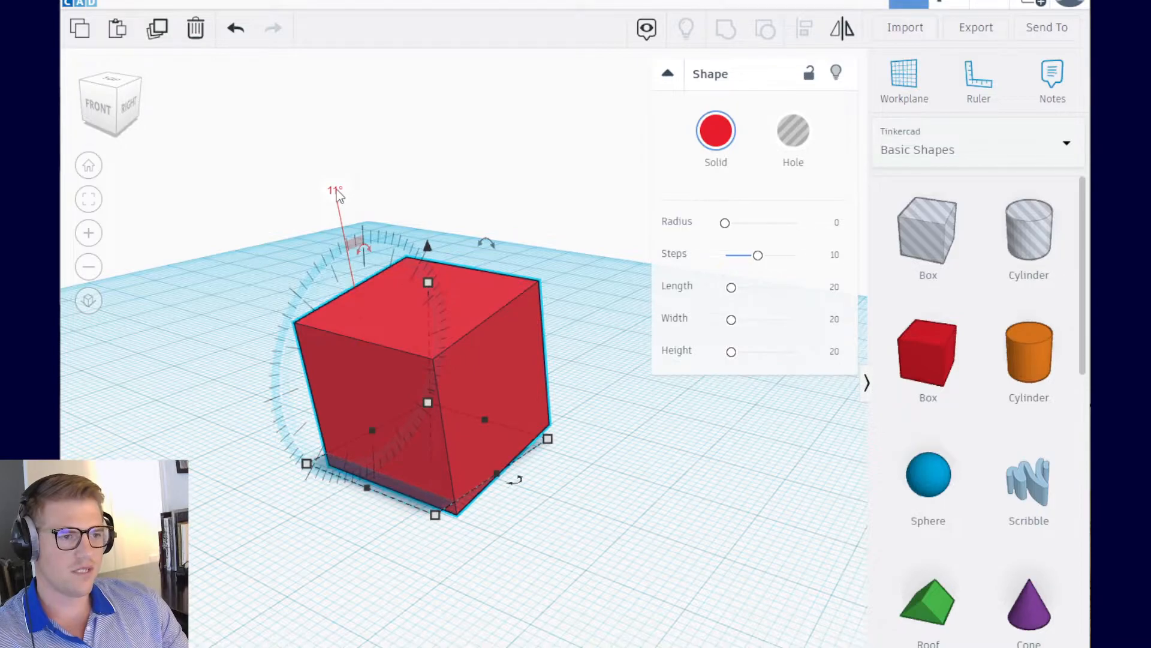
{"action": "left_click", "coordinate": [334, 191]}
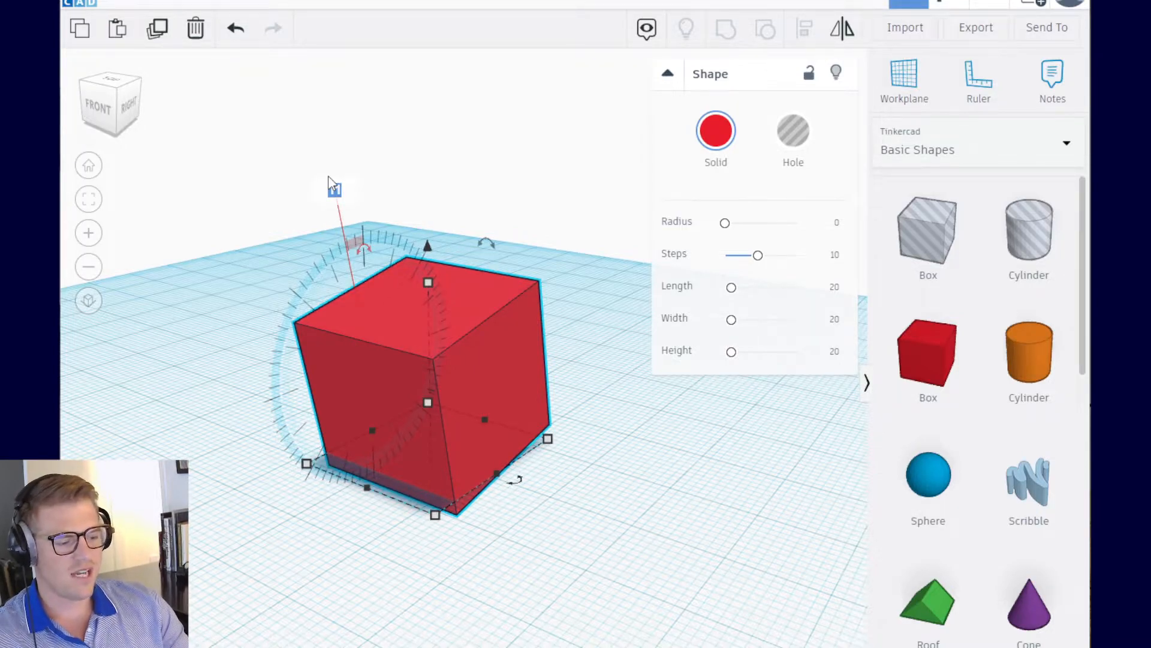
{"action": "type", "text": "45"}
{"action": "key", "text": "Return"}
Step: Drop the tilted box so its lowest edge rests on the workplane, checking it from the side
{"action": "right_click_drag", "start_coordinate": [232, 402], "coordinate": [99, 350]}
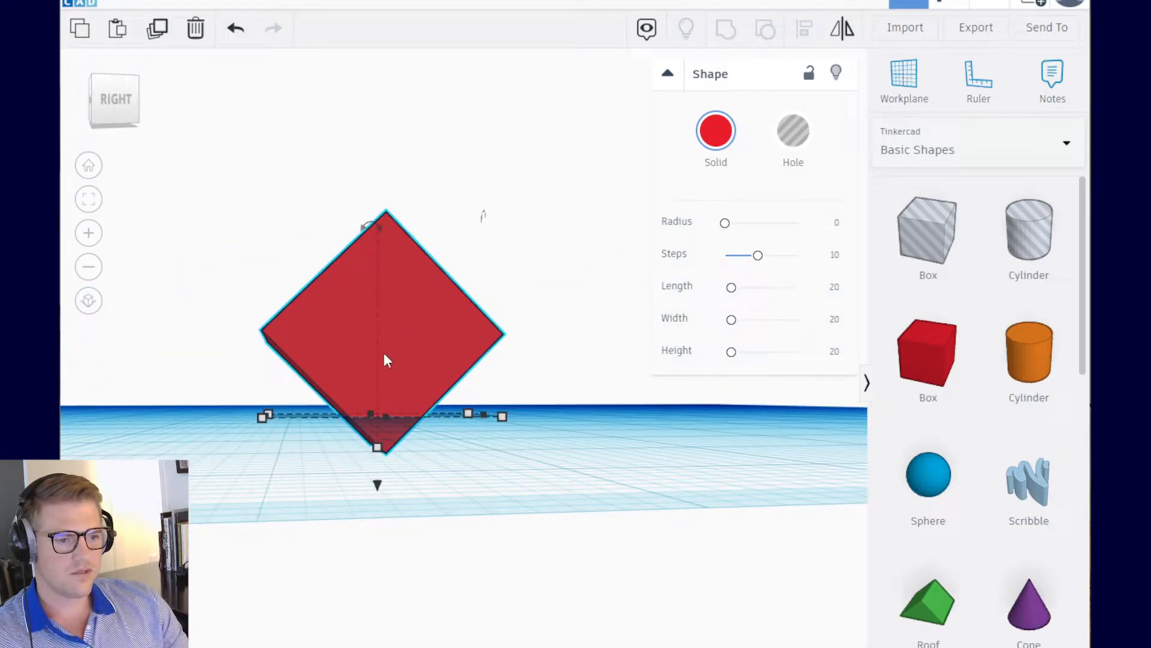
{"action": "key", "text": "d"}
{"action": "right_click_drag", "start_coordinate": [134, 353], "coordinate": [452, 422]}
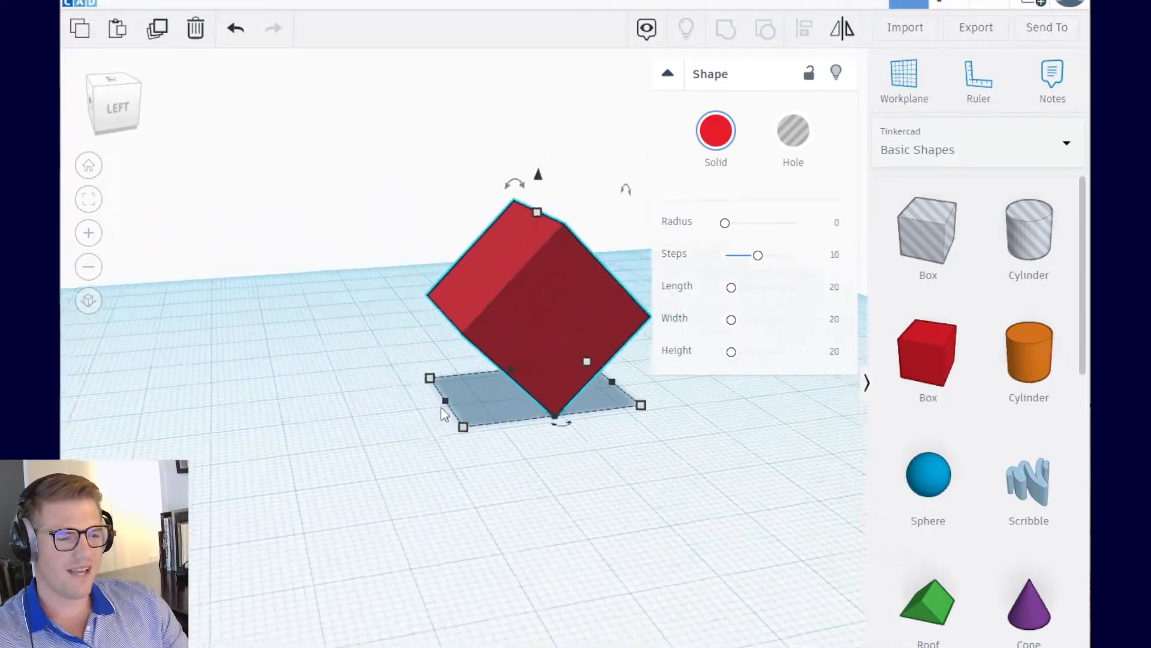
Step: Stretch the tilted box sideways from one side of its base into a long, flat diamond
{"action": "scroll", "coordinate": [421, 377], "scroll_direction": "down", "scroll_amount": 1}
{"action": "scroll", "coordinate": [388, 392], "scroll_direction": "down", "scroll_amount": 2}
{"action": "right_click_drag", "start_coordinate": [320, 268], "coordinate": [239, 363]}
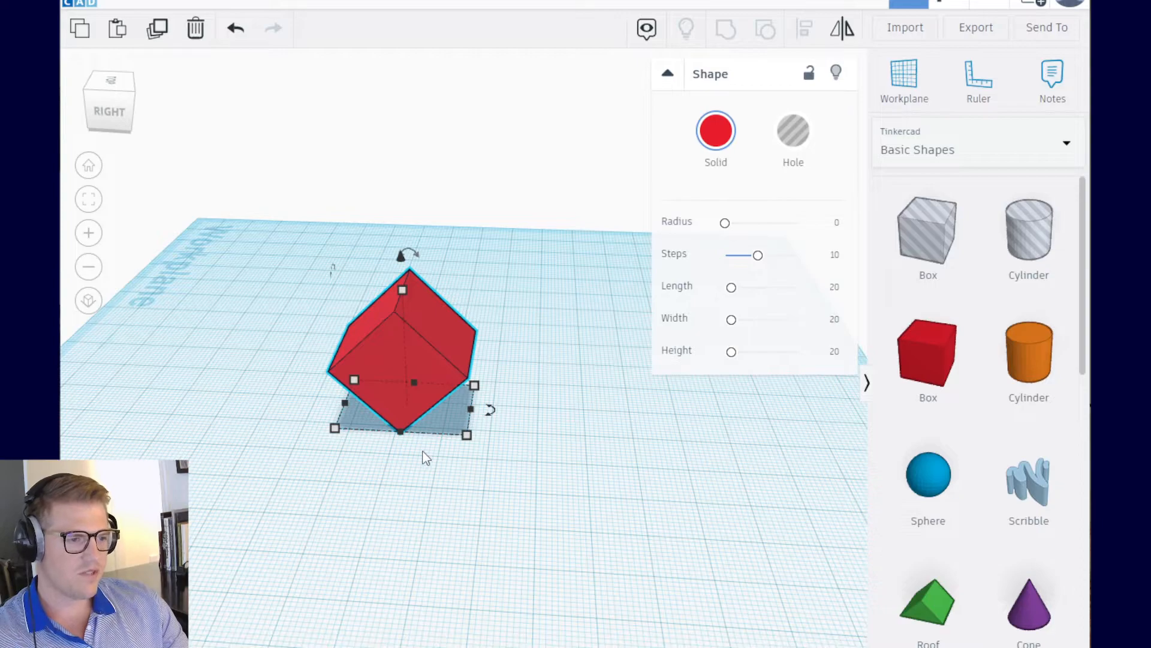
{"action": "left_click_drag", "start_coordinate": [471, 409], "coordinate": [670, 517]}
Step: Try rotating the stretched box by -22.5°, undo it, rotate the box by 45° instead and deselect it
{"action": "right_click_drag", "start_coordinate": [671, 519], "coordinate": [310, 418]}
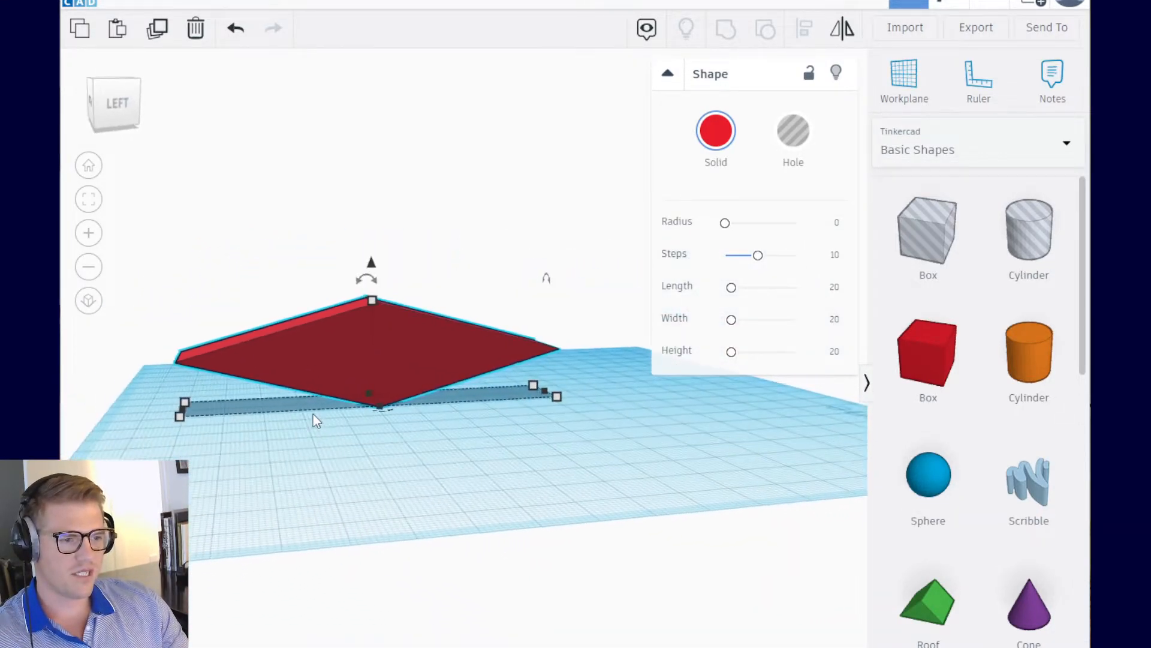
{"action": "mouse_move", "coordinate": [377, 284]}
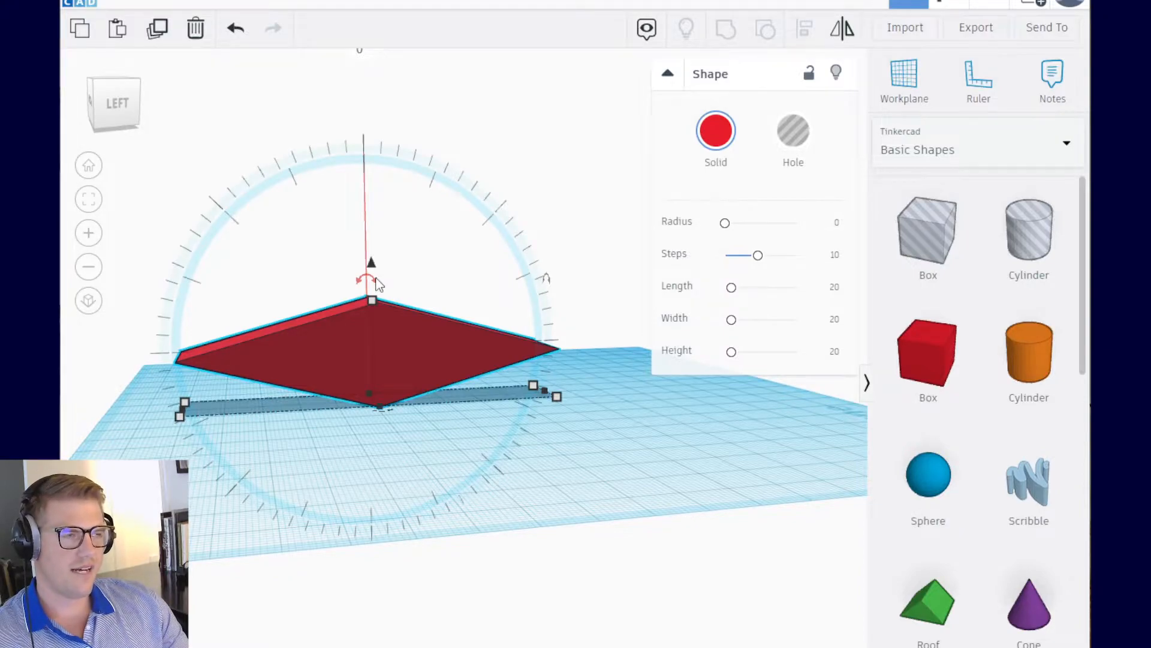
{"action": "left_click_drag", "start_coordinate": [378, 284], "coordinate": [435, 244]}
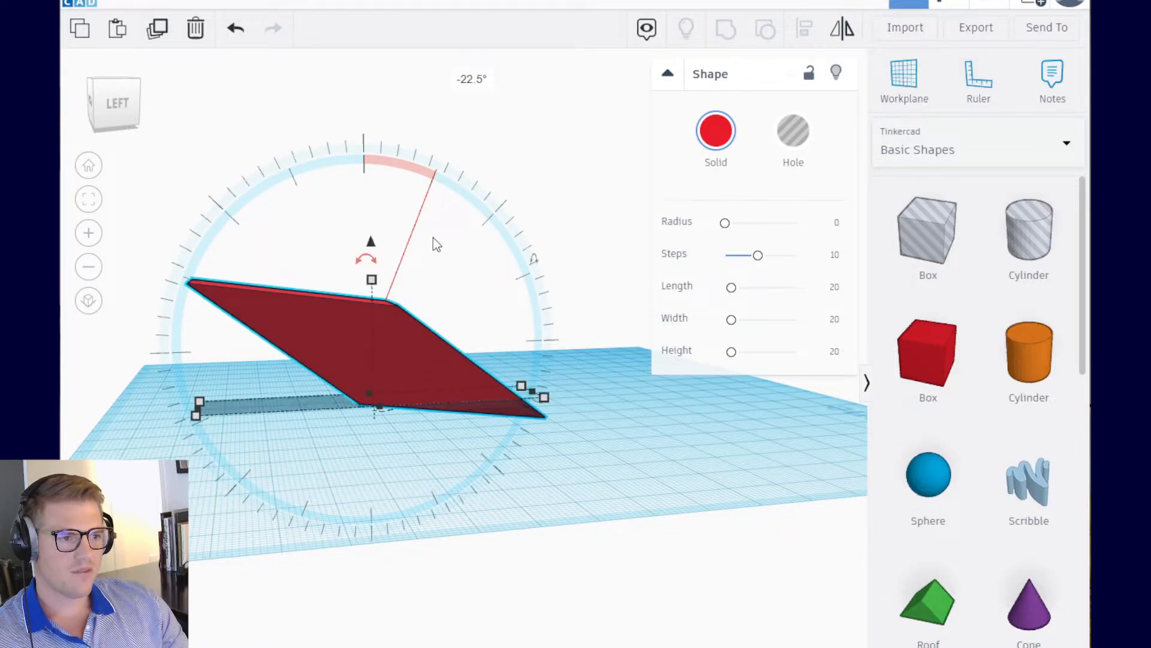
{"action": "key", "text": "ctrl+z"}
{"action": "left_click_drag", "start_coordinate": [370, 277], "coordinate": [240, 264]}
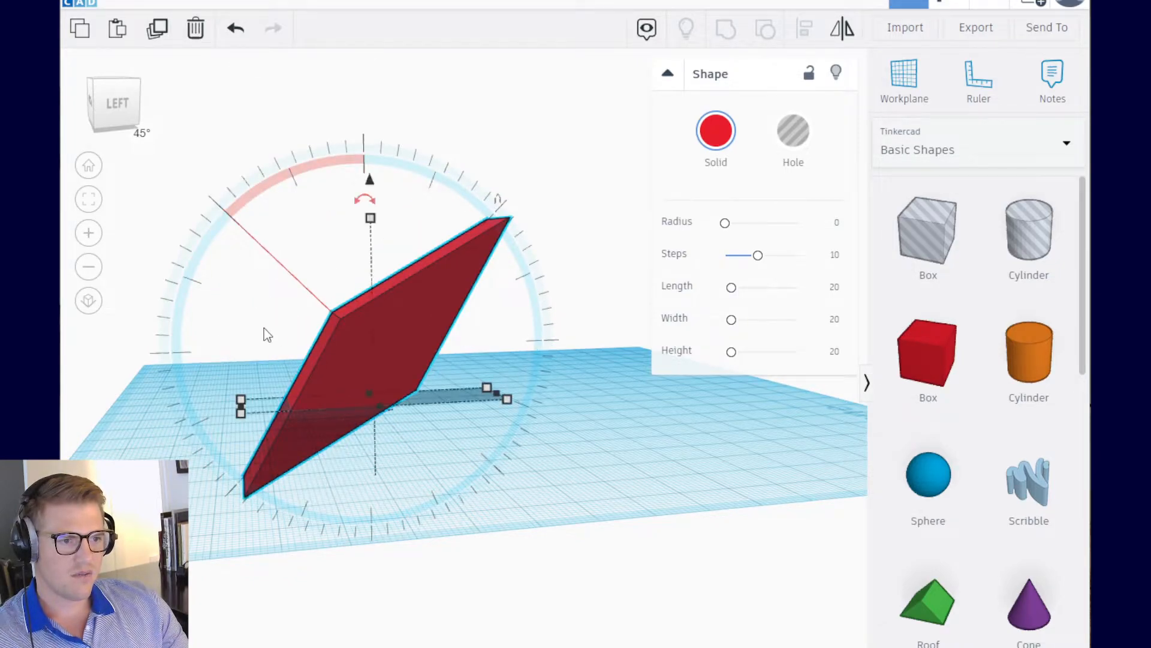
{"action": "left_click", "coordinate": [265, 331]}
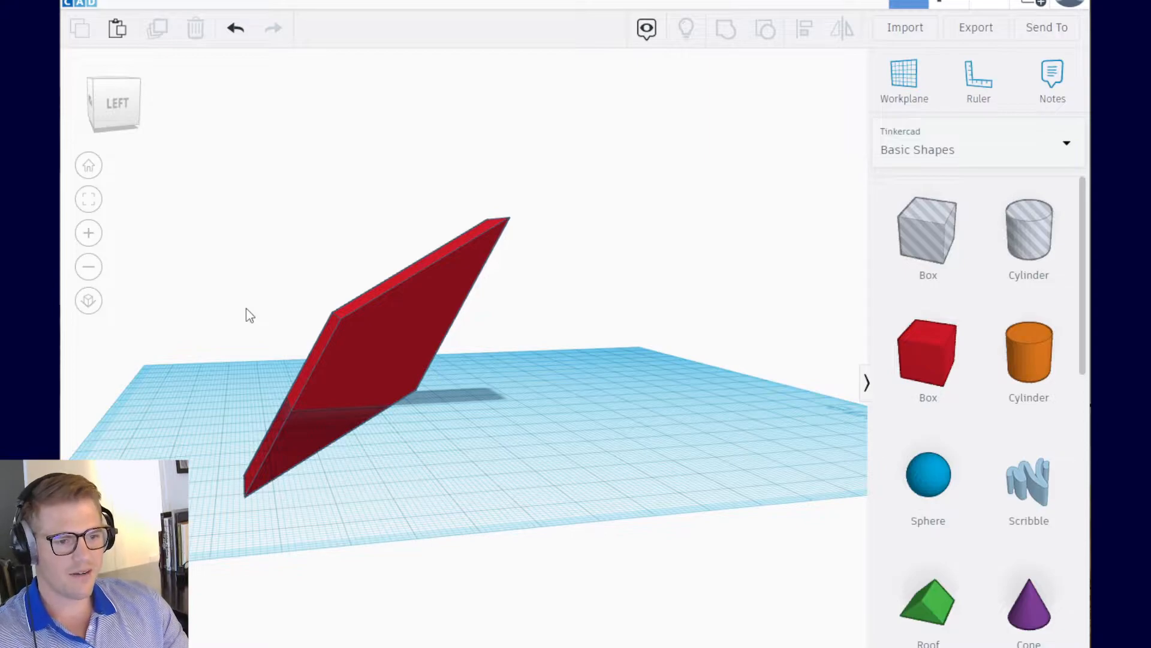
Step: Undo the rotations and the stretch applied to the red box
{"action": "right_click_drag", "start_coordinate": [267, 337], "coordinate": [429, 336]}
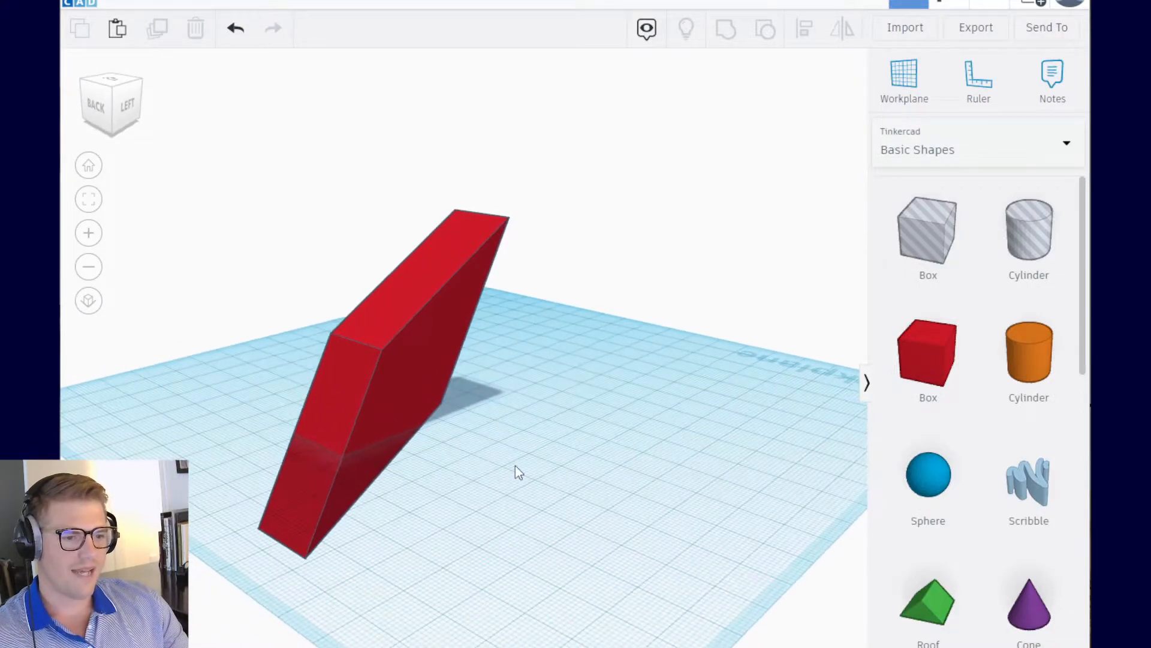
{"action": "key", "text": "ctrl+z"}
{"action": "key", "text": "ctrl+z"}
{"action": "right_click_drag", "start_coordinate": [460, 461], "coordinate": [550, 494]}
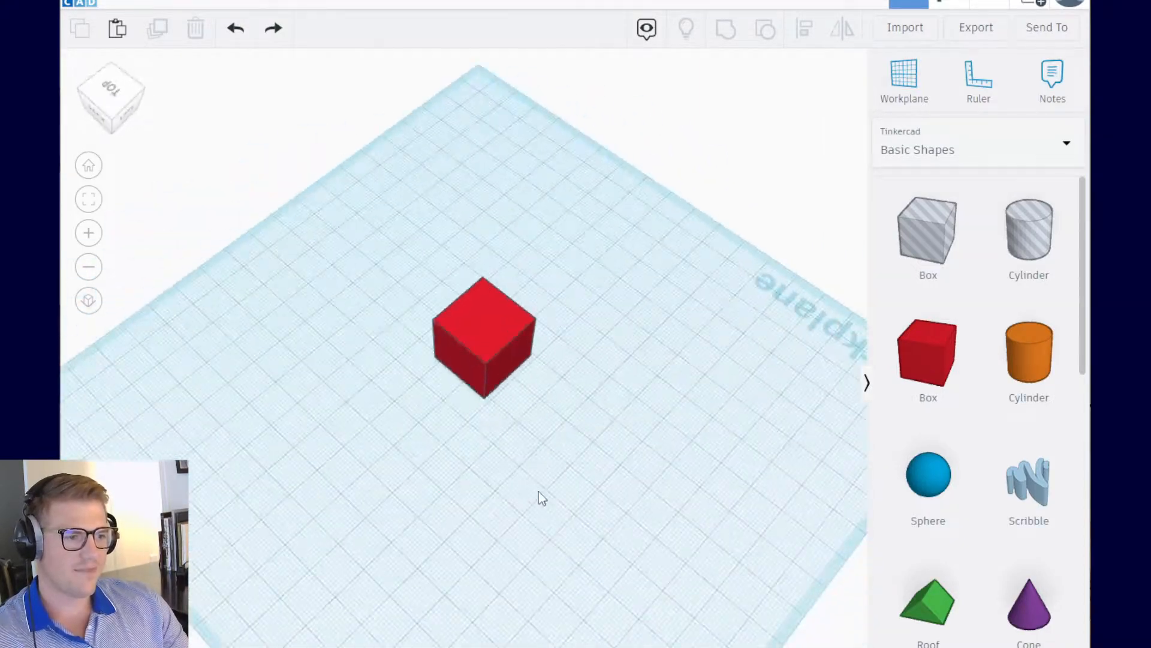
Step: Place a second red box beside the first one and shrink its base to 10 by 10 mm
{"action": "left_click", "coordinate": [928, 354]}
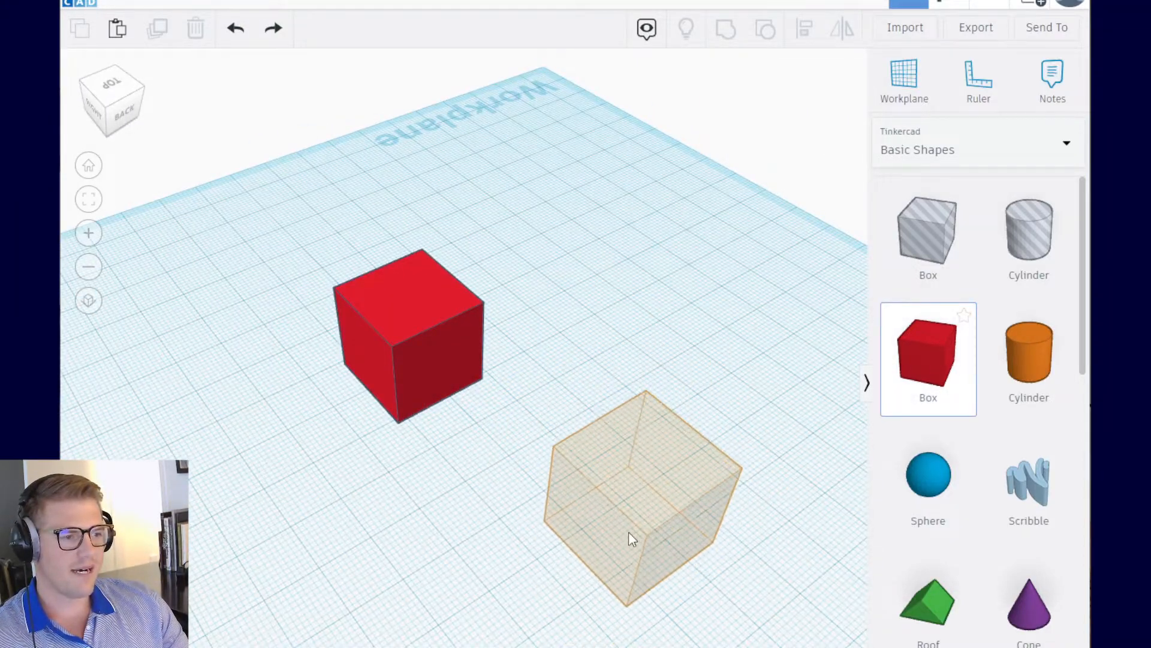
{"action": "left_click", "coordinate": [585, 405]}
{"action": "left_click_drag", "start_coordinate": [570, 427], "coordinate": [574, 375]}
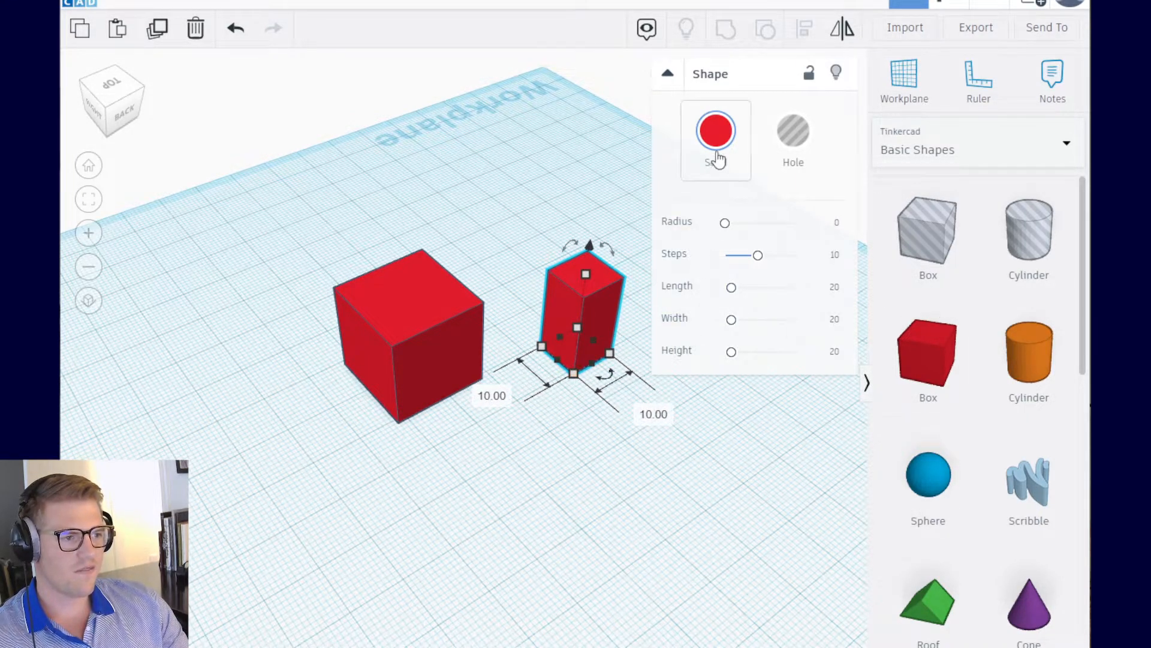
Step: Change the smaller box's solid colour to green and deselect it
{"action": "left_click", "coordinate": [716, 144]}
{"action": "left_click", "coordinate": [785, 278]}
{"action": "left_click", "coordinate": [689, 473]}
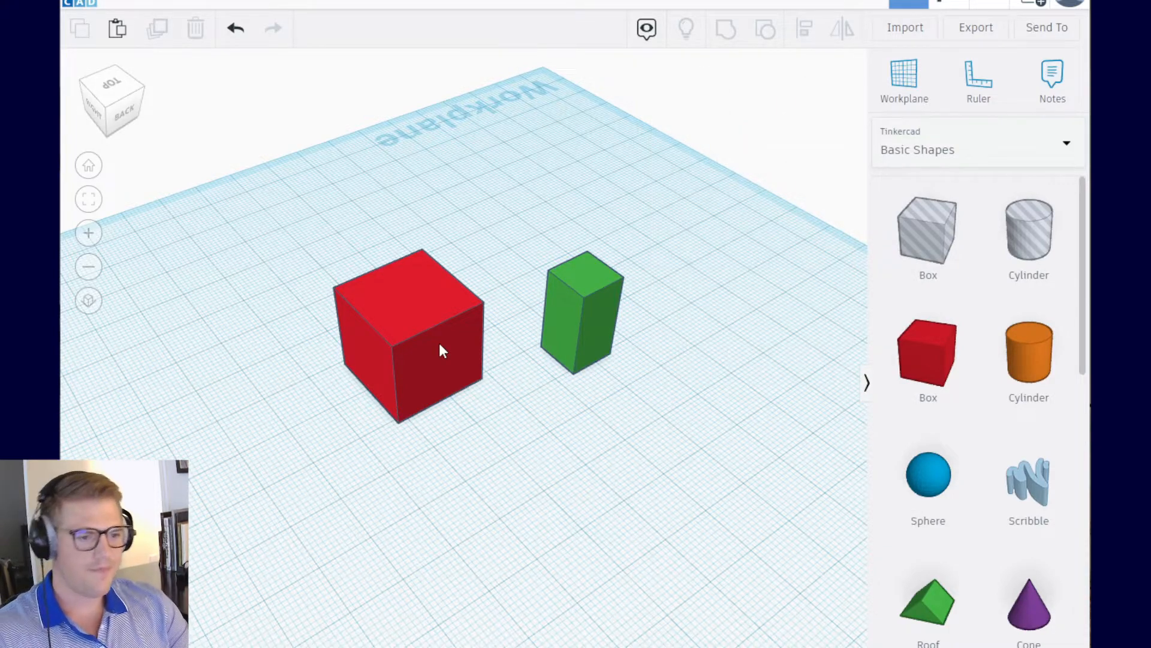
Step: Shift the red box by 6 mm and 2 mm, and raise the green box and move it over the red box's top
{"action": "left_click", "coordinate": [408, 334]}
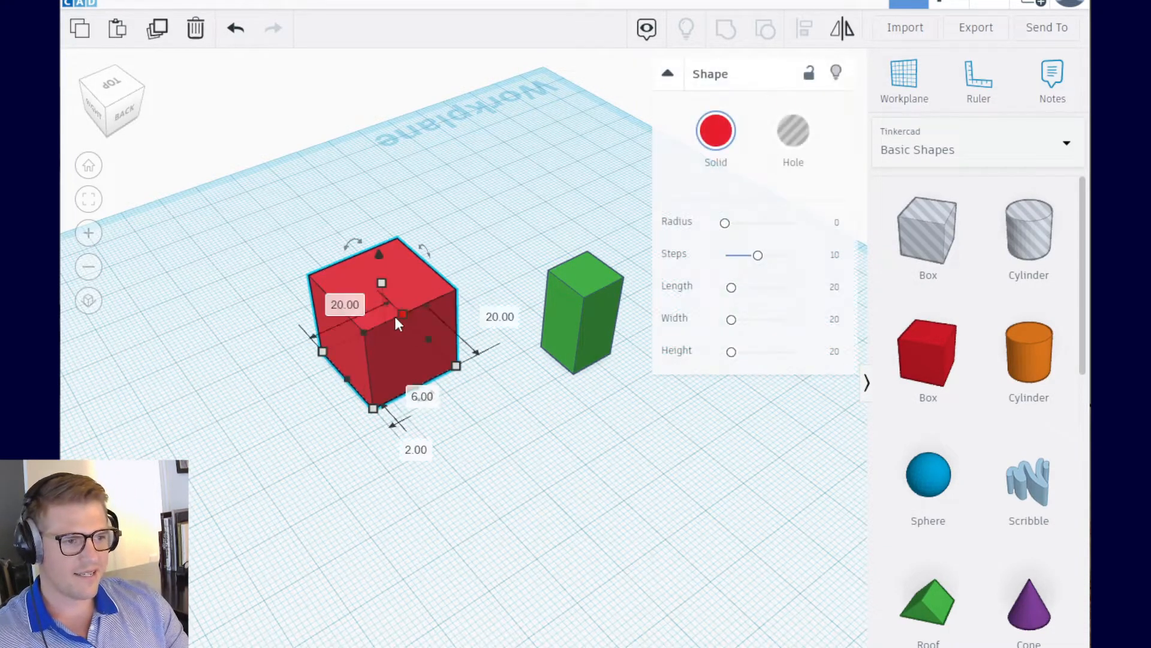
{"action": "left_click", "coordinate": [597, 306]}
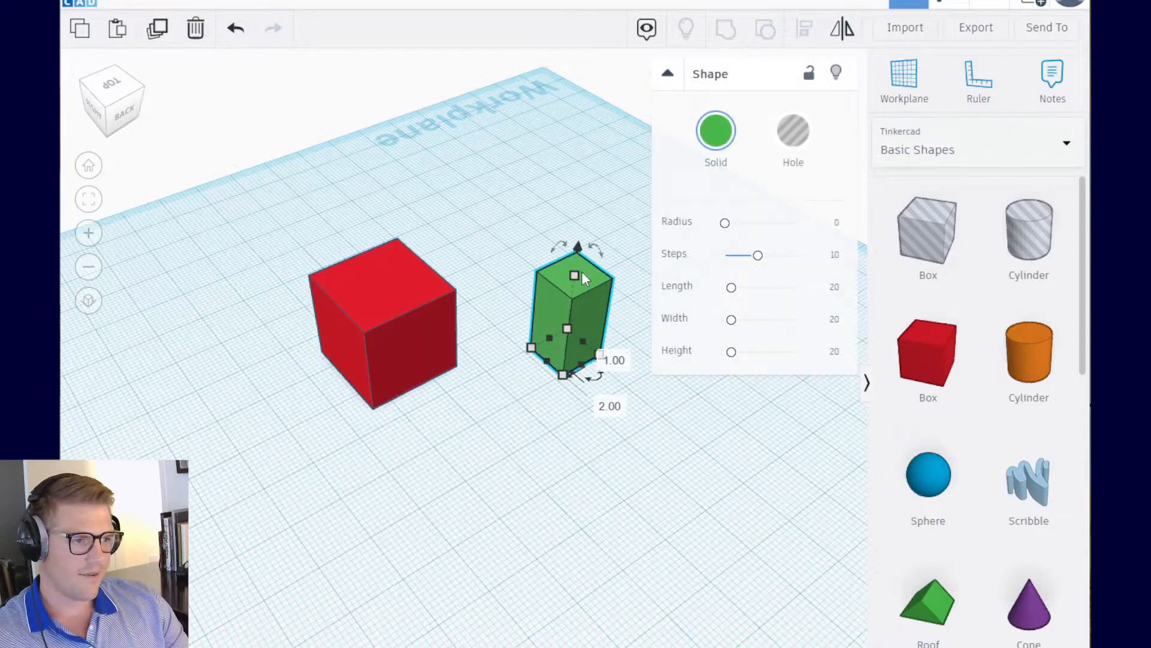
{"action": "left_click_drag", "start_coordinate": [579, 250], "coordinate": [357, 247]}
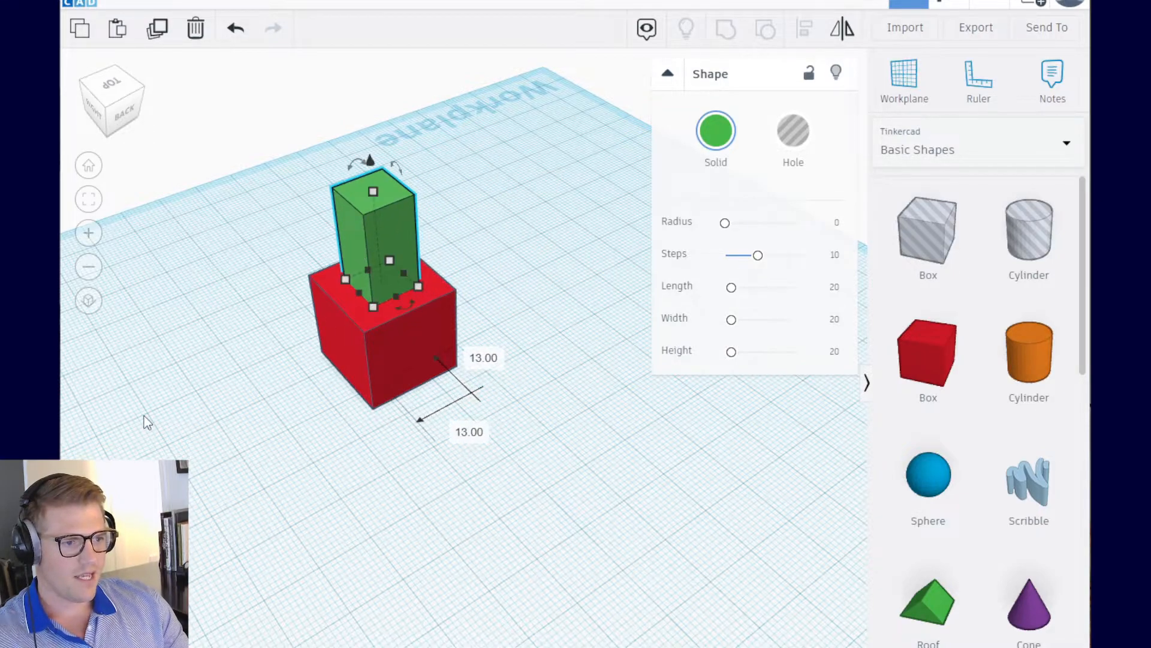
Step: Lower the green box by 4 mm into the red box, working from a straight back view
{"action": "left_click", "coordinate": [129, 112]}
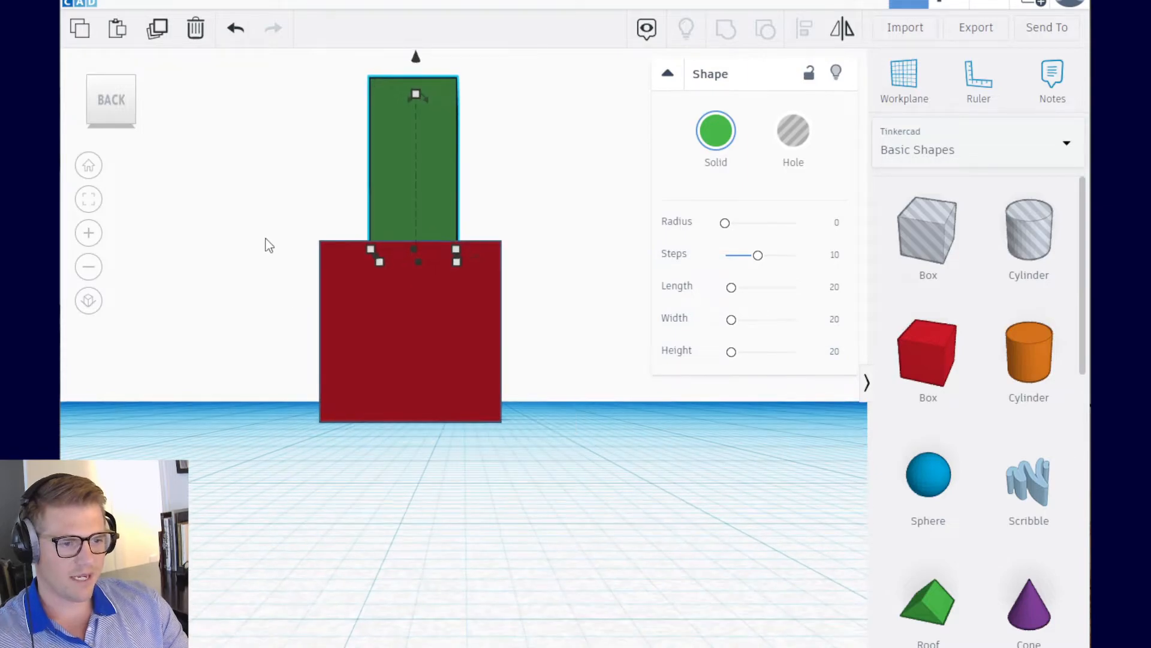
{"action": "middle_click_drag", "start_coordinate": [280, 231], "coordinate": [344, 361]}
{"action": "scroll", "coordinate": [338, 364], "scroll_direction": "up", "scroll_amount": 2}
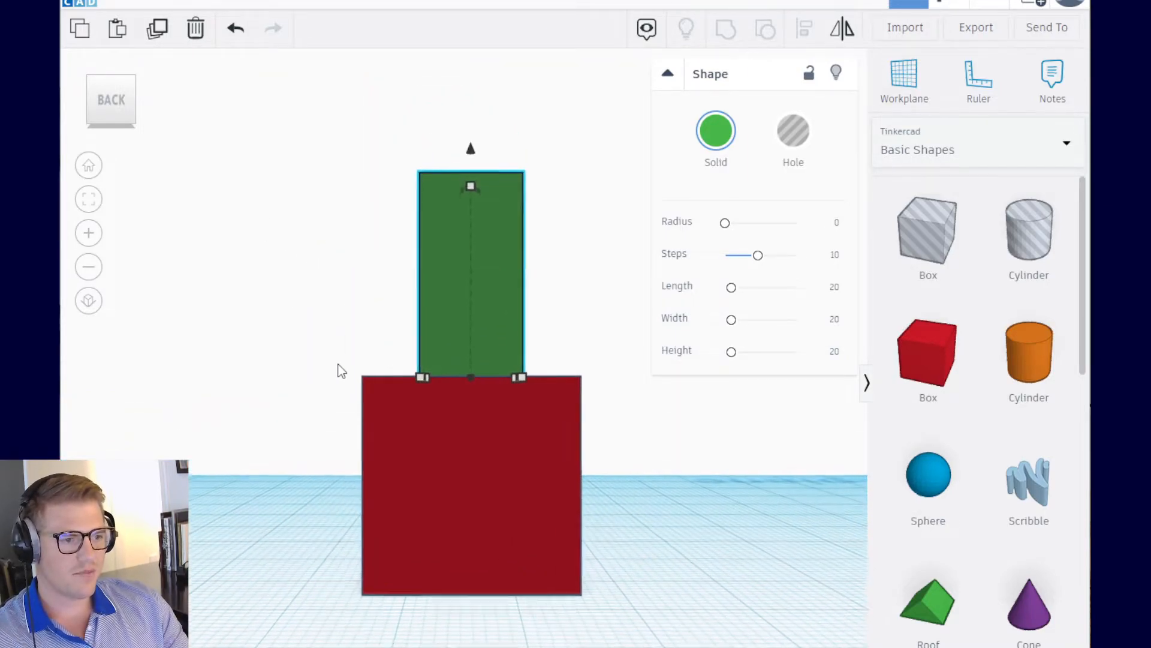
{"action": "left_click_drag", "start_coordinate": [470, 150], "coordinate": [478, 187]}
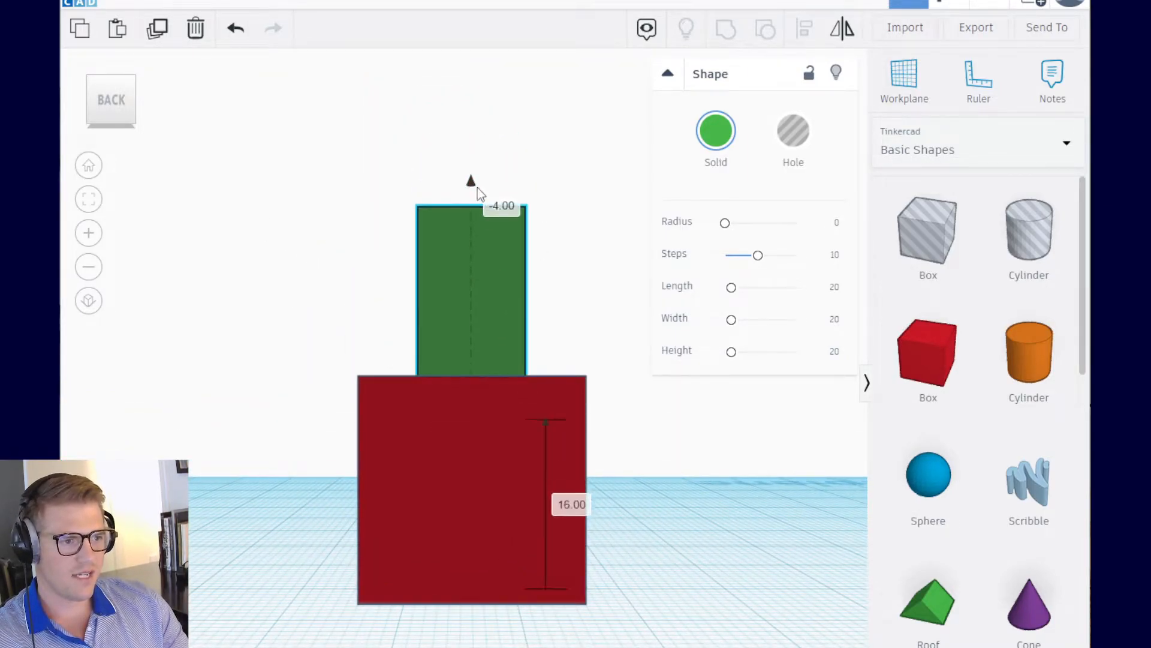
Step: Slide the green box partly out past the red box's back face and inspect the overlap from several sides
{"action": "right_click_drag", "start_coordinate": [445, 318], "coordinate": [278, 419]}
{"action": "scroll", "coordinate": [421, 391], "scroll_direction": "up", "scroll_amount": 5}
{"action": "left_click_drag", "start_coordinate": [216, 361], "coordinate": [408, 348]}
{"action": "right_click_drag", "start_coordinate": [549, 428], "coordinate": [318, 465]}
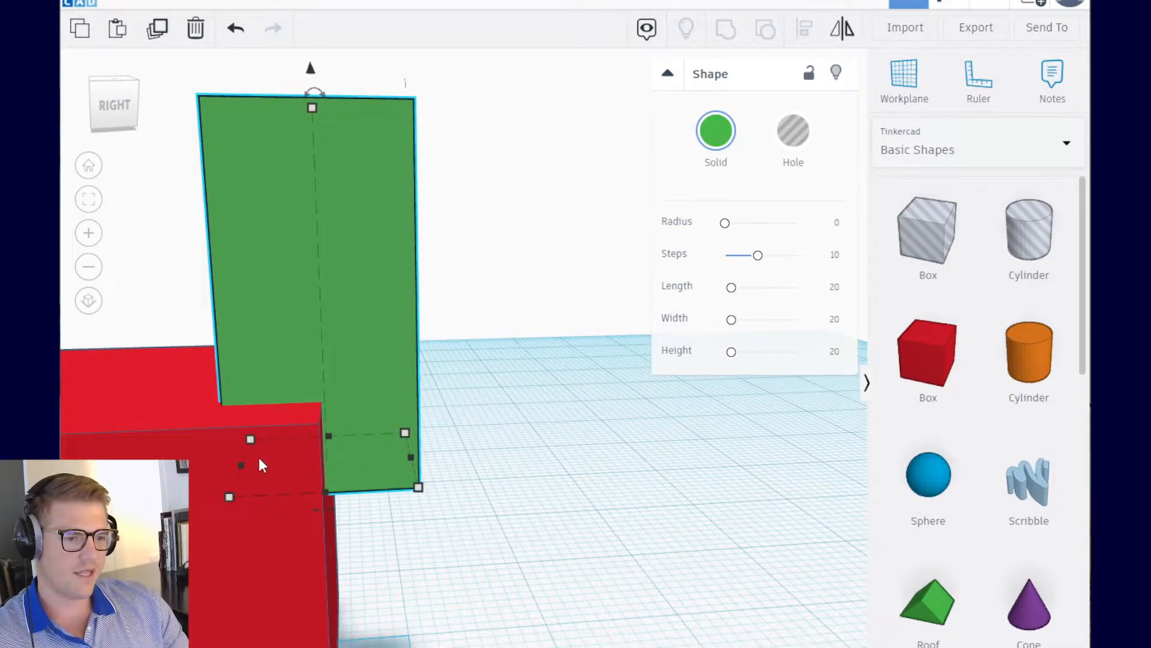
{"action": "right_click_drag", "start_coordinate": [509, 406], "coordinate": [312, 394]}
{"action": "right_click_drag", "start_coordinate": [470, 409], "coordinate": [300, 423]}
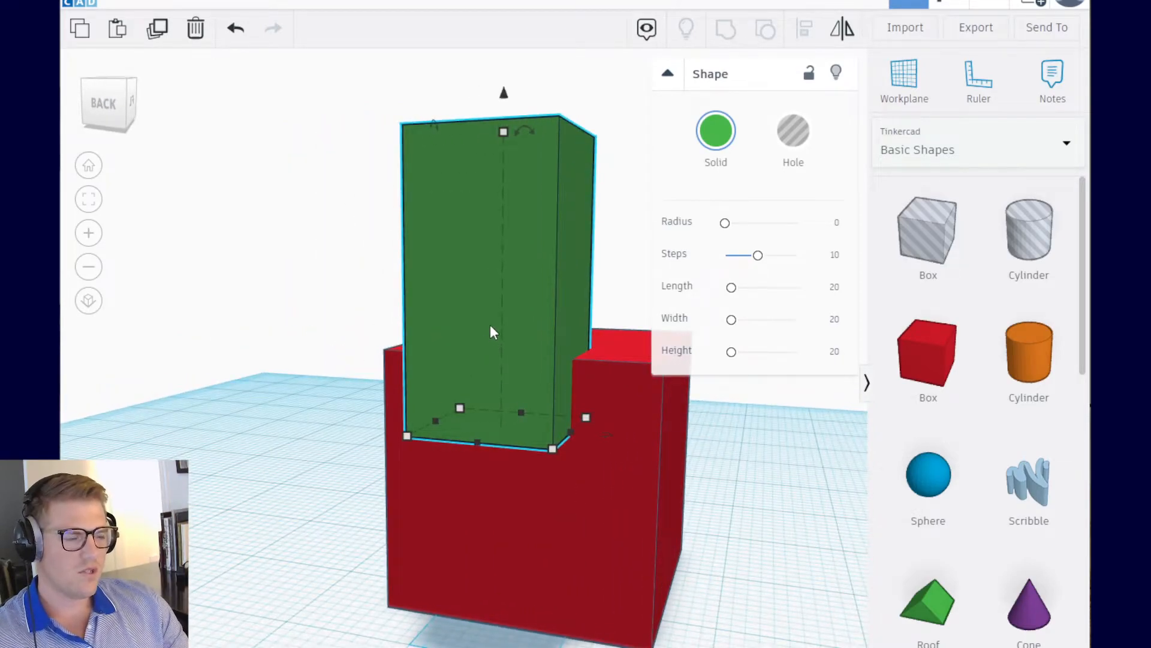
Step: Move the green box back inside the red box, tilt it sideways and sink it deeper into the red box
{"action": "left_click_drag", "start_coordinate": [510, 345], "coordinate": [483, 333]}
{"action": "left_click_drag", "start_coordinate": [554, 176], "coordinate": [523, 278]}
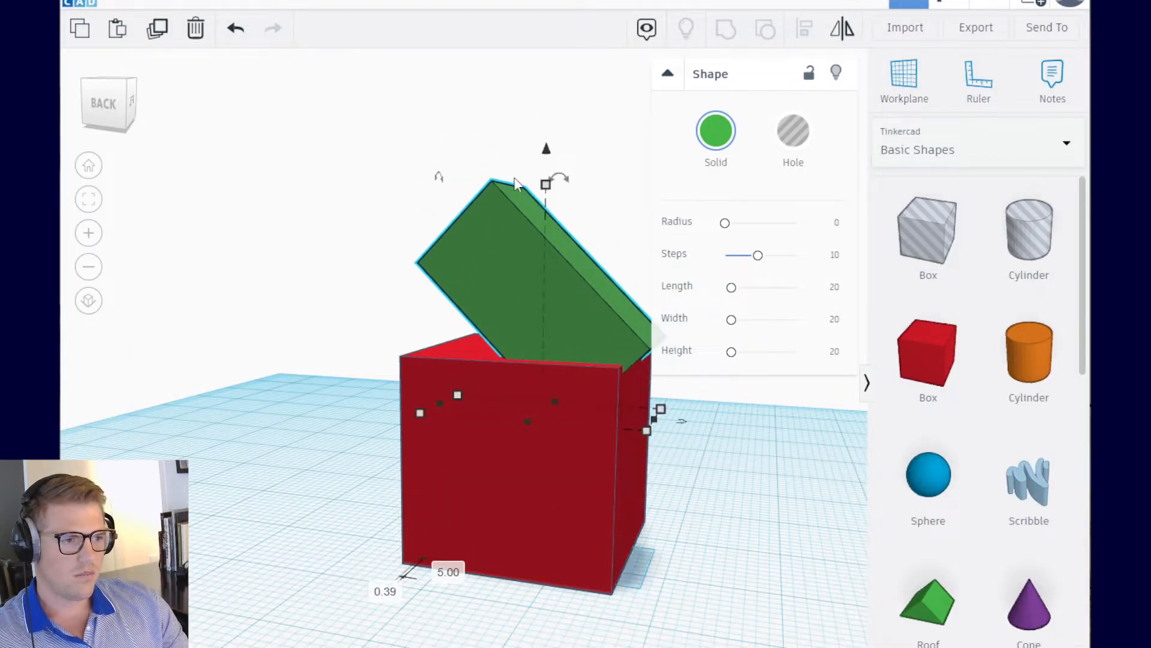
{"action": "left_click_drag", "start_coordinate": [547, 150], "coordinate": [557, 215]}
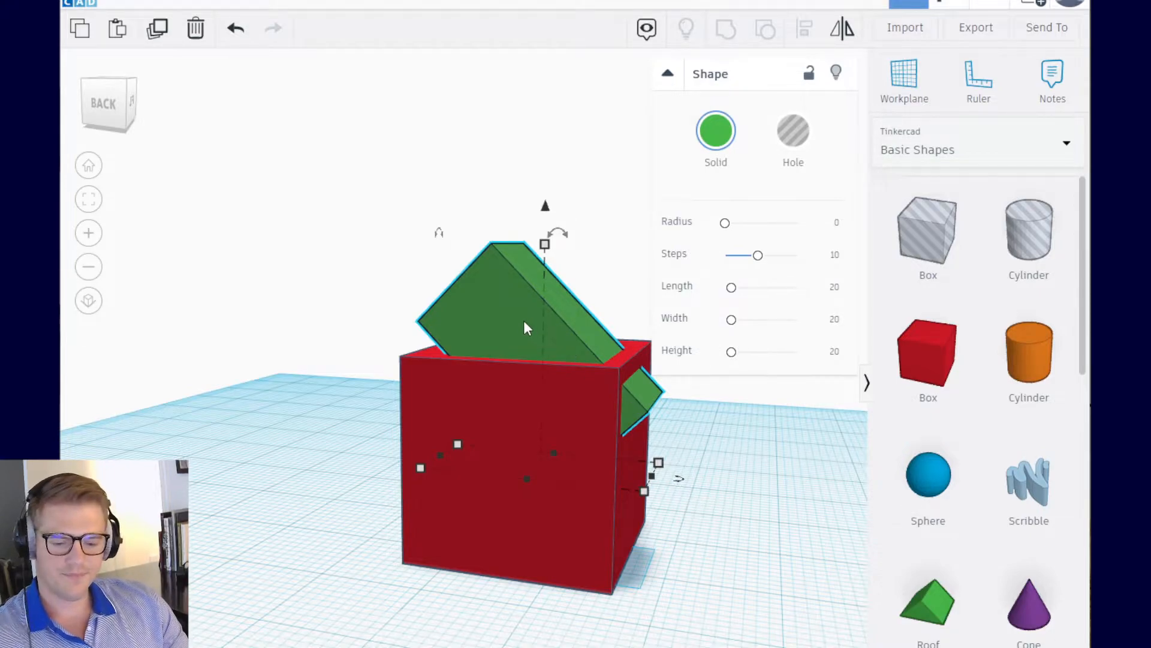
Step: Undo the green box's tilt and moves until it hovers clear of the red box
{"action": "key", "text": "ctrl+z"}
{"action": "key", "text": "ctrl+z"}
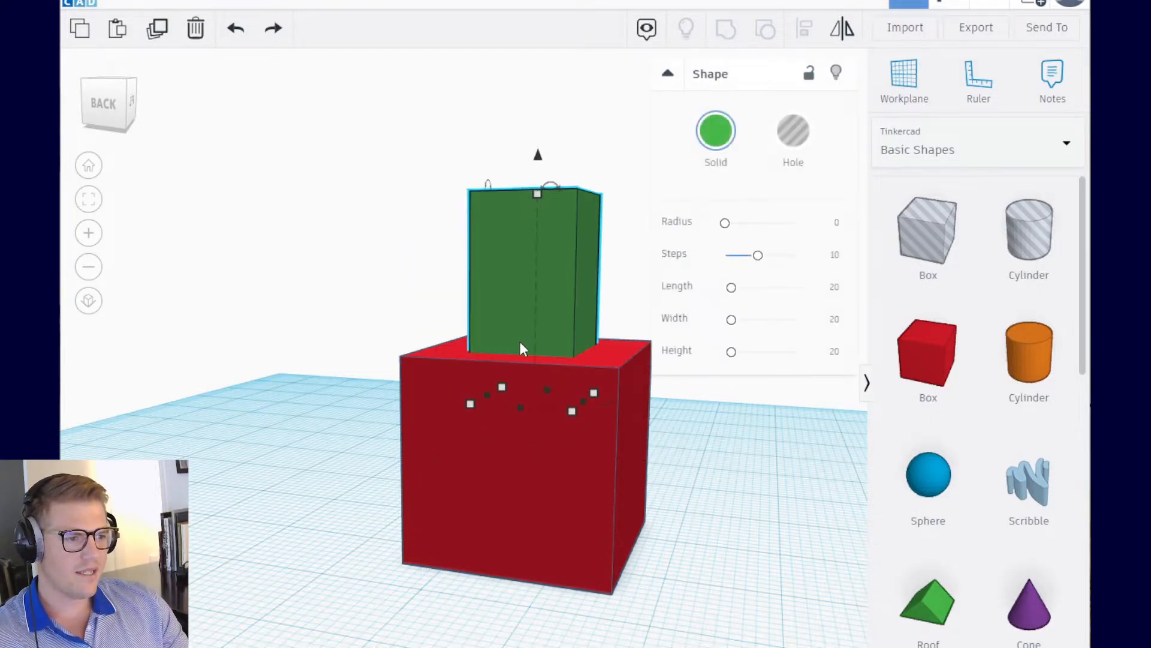
{"action": "key", "text": "ctrl+z"}
{"action": "right_click_drag", "start_coordinate": [506, 370], "coordinate": [522, 457]}
{"action": "scroll", "coordinate": [514, 458], "scroll_direction": "down", "scroll_amount": 2}
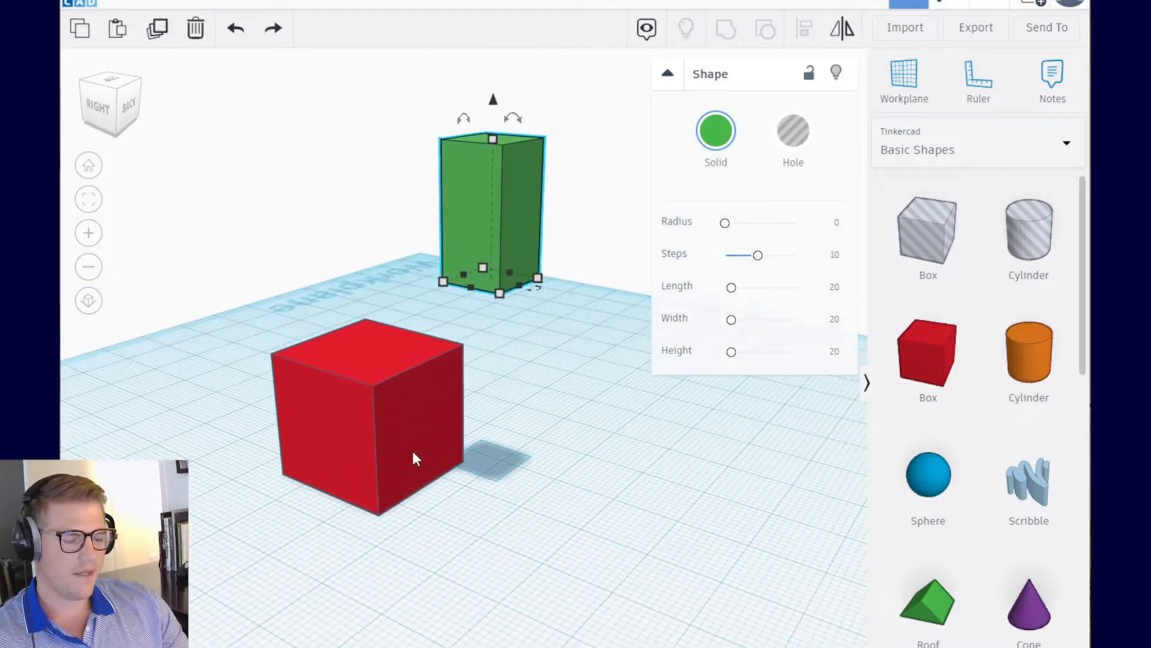
Step: Place a new workplane on the red box's top face
{"action": "right_click_drag", "start_coordinate": [517, 517], "coordinate": [384, 513]}
{"action": "scroll", "coordinate": [383, 512], "scroll_direction": "down", "scroll_amount": 2}
{"action": "key", "text": "w"}
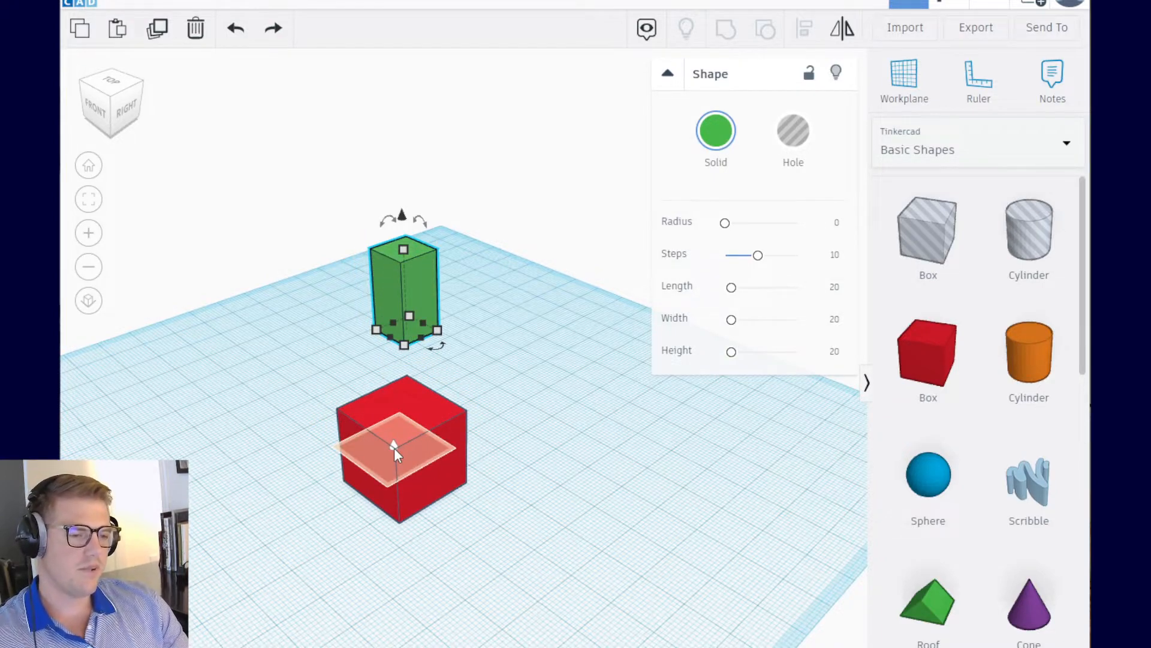
{"action": "left_click", "coordinate": [405, 409]}
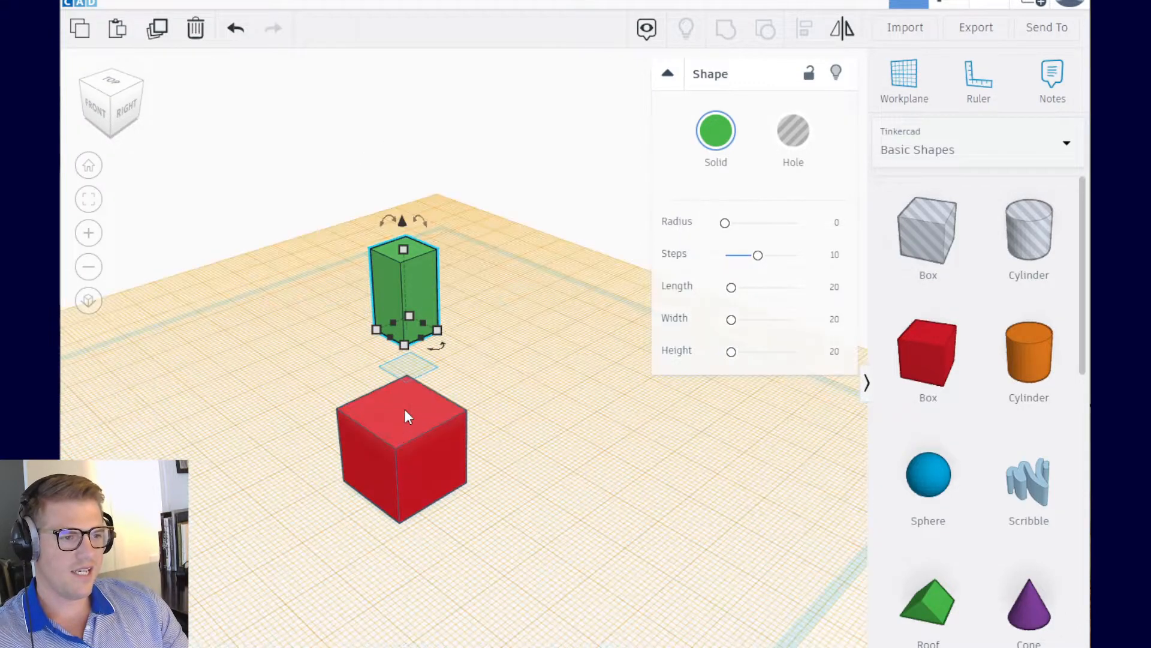
Step: Seat the green box on the red box's top face using the new workplane, and return the workplane to the base grid
{"action": "right_click_drag", "start_coordinate": [322, 564], "coordinate": [451, 397]}
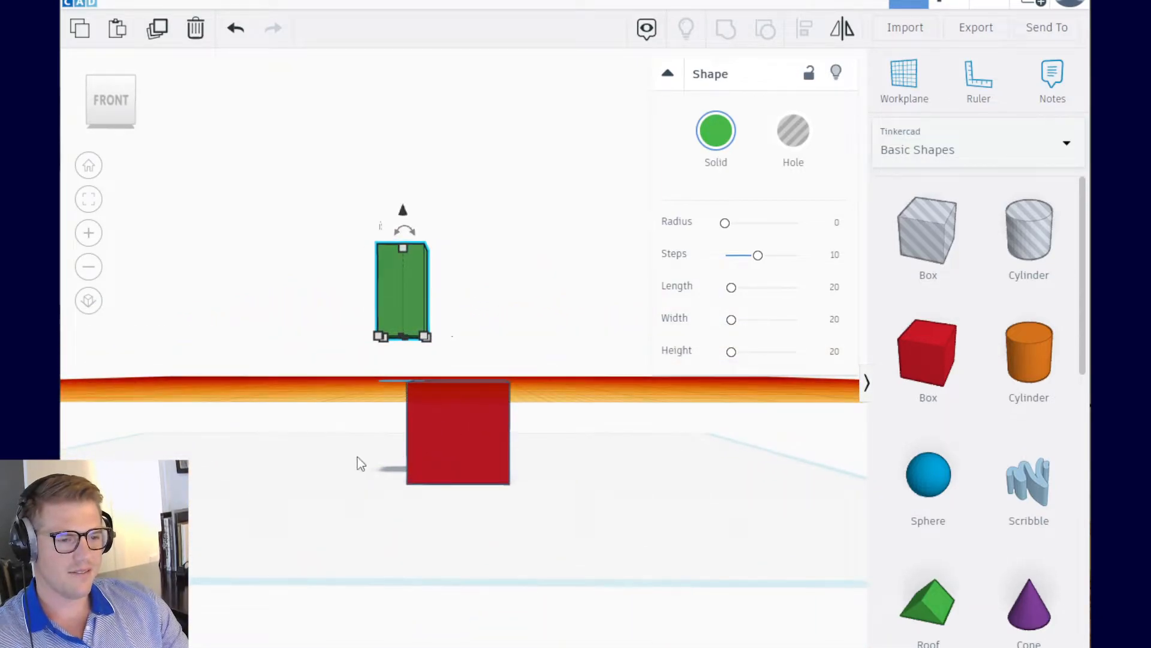
{"action": "right_click_drag", "start_coordinate": [338, 459], "coordinate": [384, 432]}
{"action": "left_click_drag", "start_coordinate": [404, 379], "coordinate": [492, 394]}
{"action": "right_click_drag", "start_coordinate": [387, 522], "coordinate": [411, 447]}
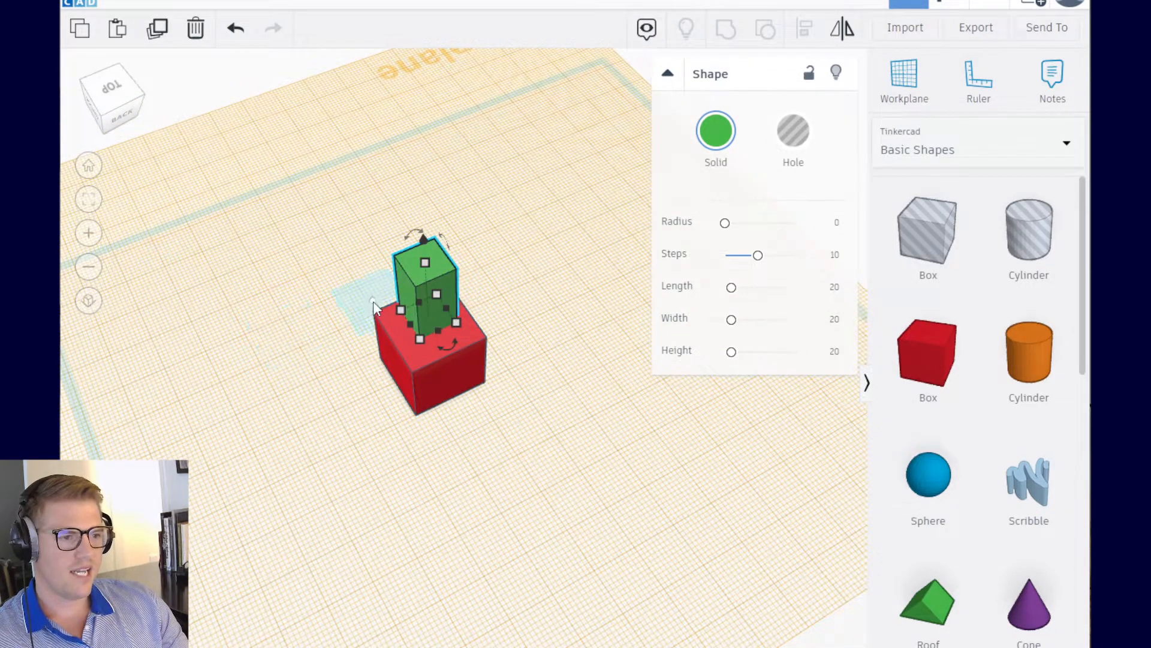
{"action": "left_click", "coordinate": [359, 320]}
{"action": "right_click_drag", "start_coordinate": [448, 501], "coordinate": [425, 439]}
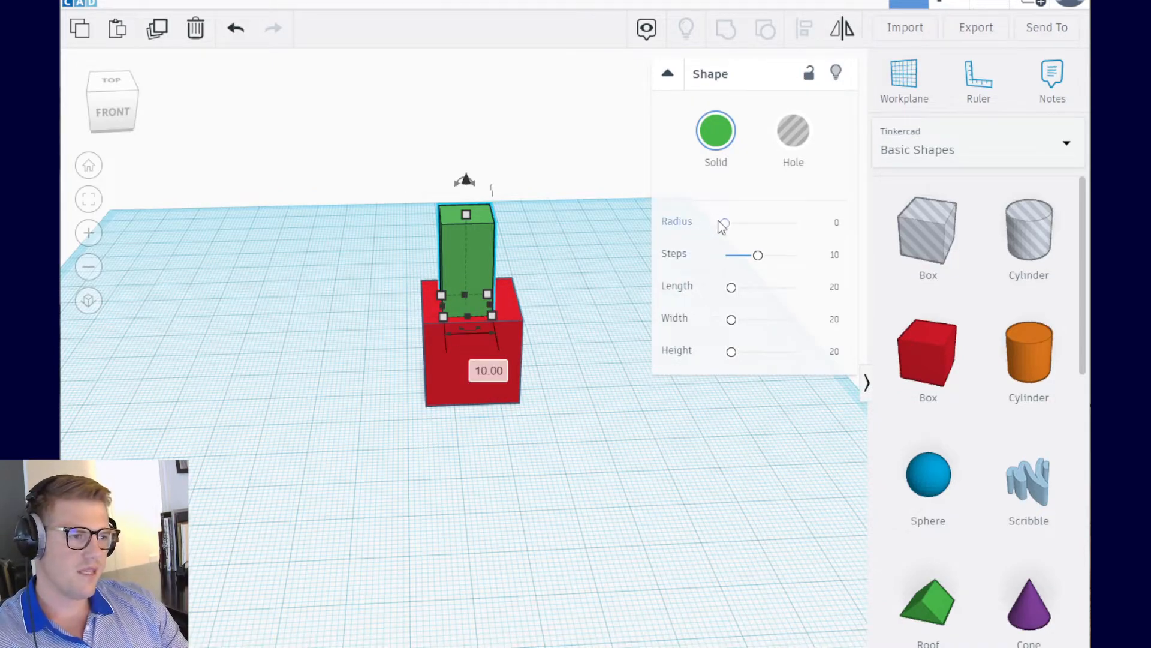
Step: Try faceted rounding on the green box with a radius of 10.46 and 3 steps, and view it up close
{"action": "scroll", "coordinate": [600, 293], "scroll_direction": "up", "scroll_amount": 3}
{"action": "left_click_drag", "start_coordinate": [726, 230], "coordinate": [783, 255]}
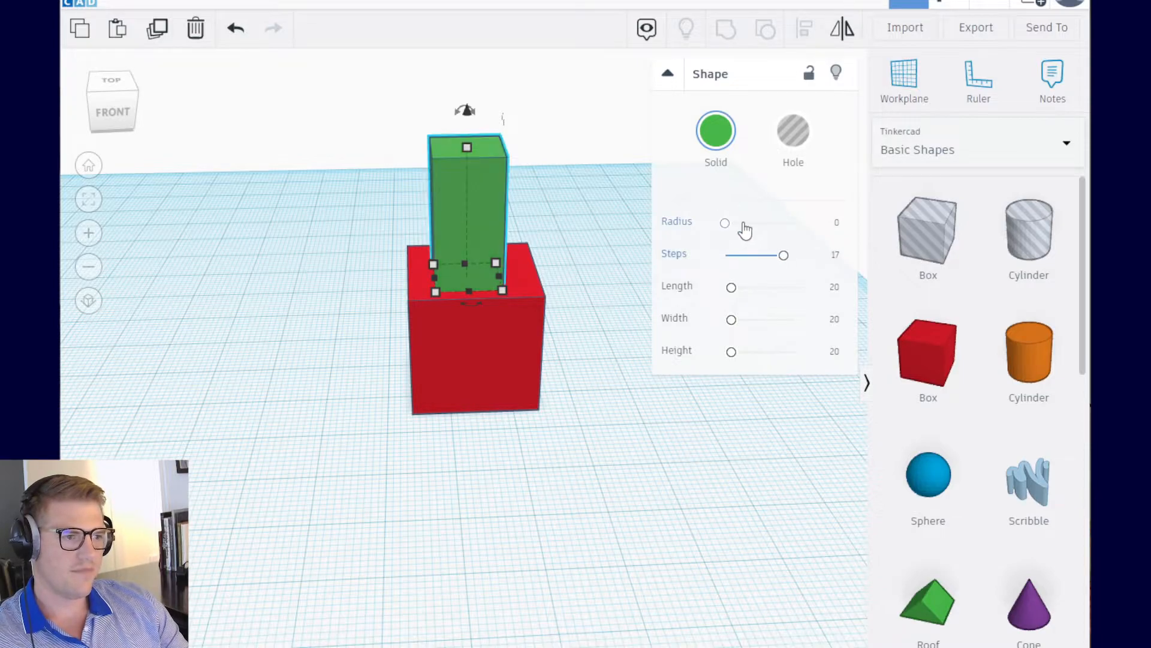
{"action": "left_click_drag", "start_coordinate": [729, 228], "coordinate": [735, 262]}
{"action": "scroll", "coordinate": [469, 201], "scroll_direction": "up", "scroll_amount": 3}
{"action": "middle_click_drag", "start_coordinate": [469, 199], "coordinate": [457, 420]}
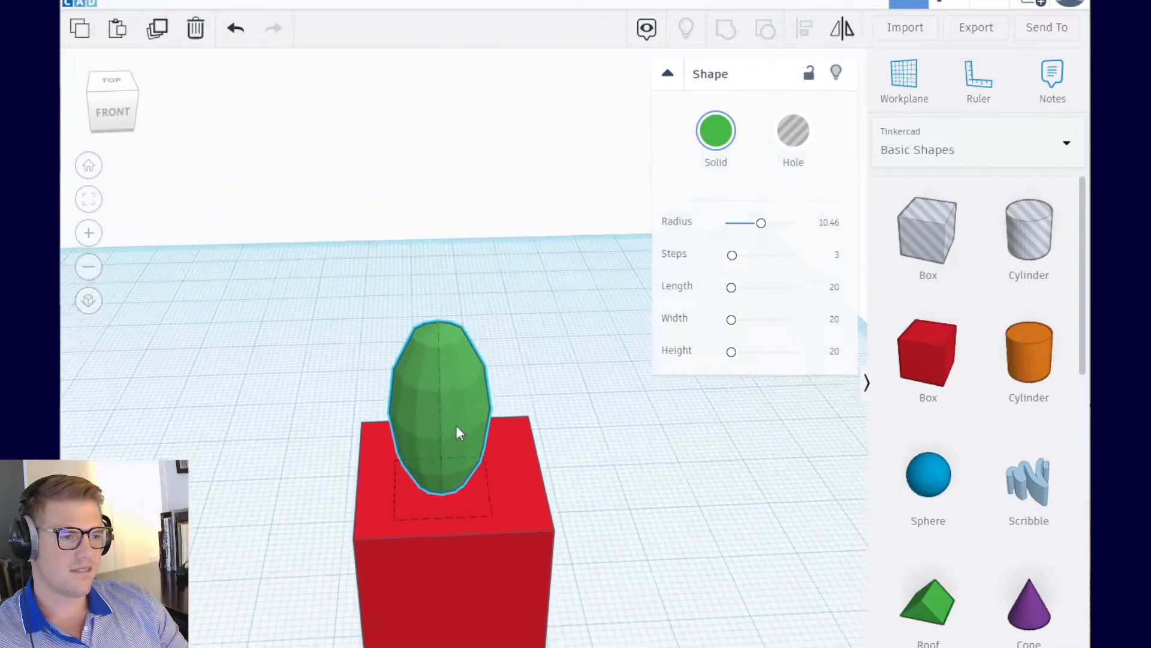
{"action": "scroll", "coordinate": [459, 425], "scroll_direction": "up", "scroll_amount": 6}
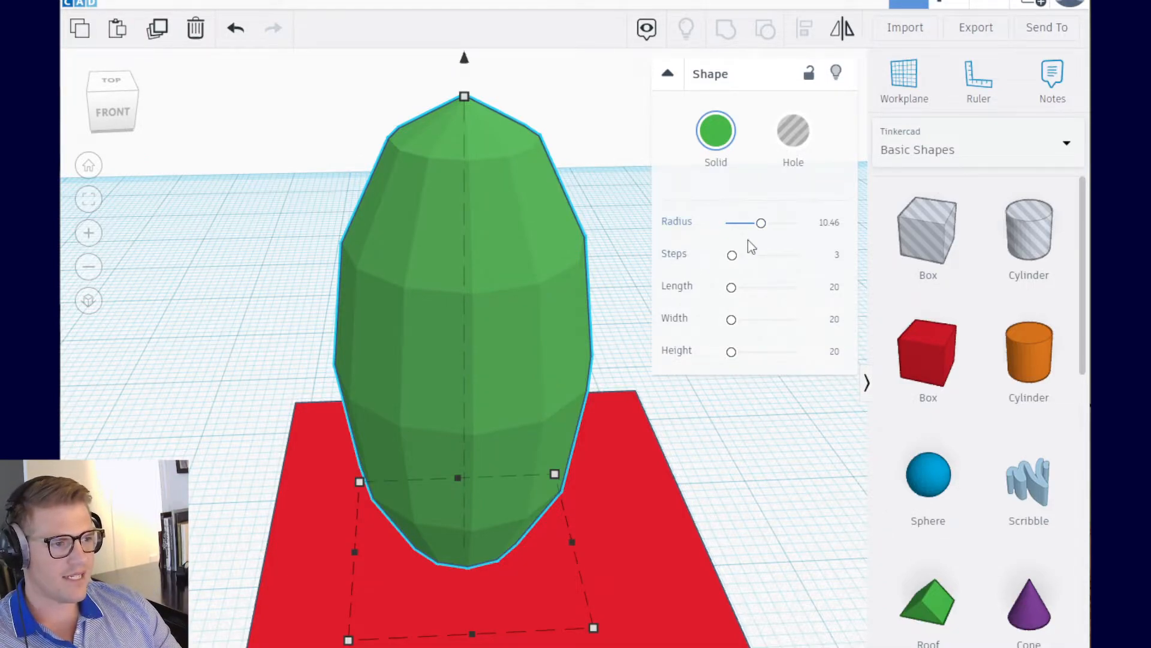
Step: Try the green shape's radius at 0 and 12.3, and smooth it with both steps and radius at 20
{"action": "left_click_drag", "start_coordinate": [761, 223], "coordinate": [724, 223]}
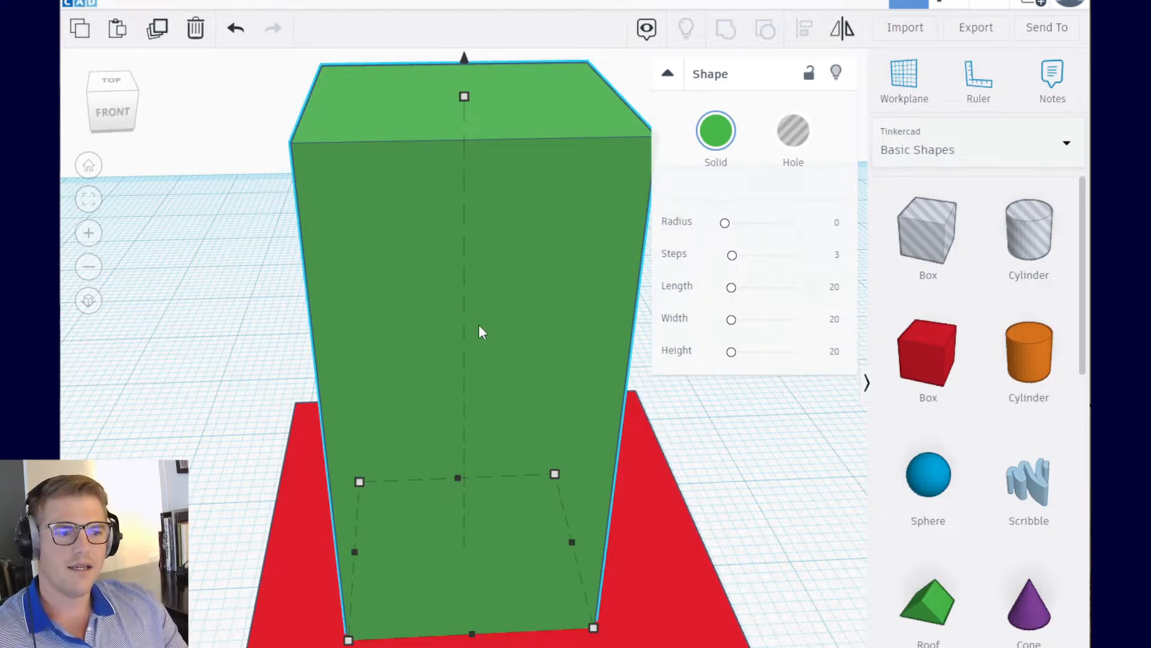
{"action": "left_click_drag", "start_coordinate": [725, 223], "coordinate": [768, 223]}
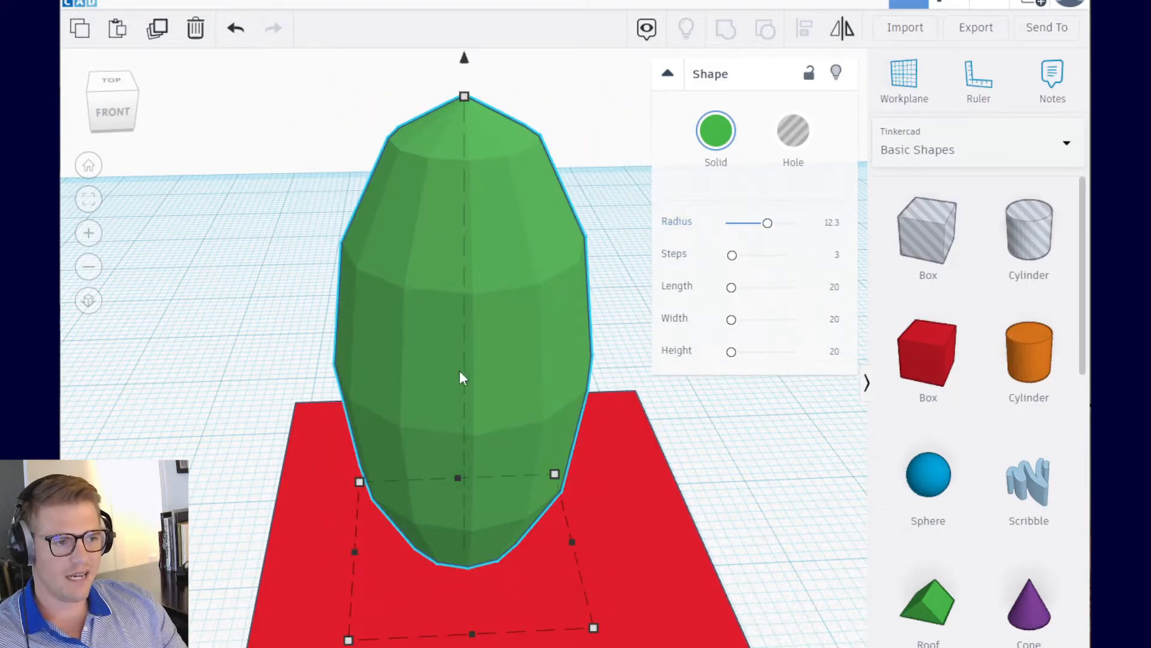
{"action": "right_click_drag", "start_coordinate": [527, 437], "coordinate": [449, 337]}
{"action": "left_click_drag", "start_coordinate": [733, 256], "coordinate": [818, 247]}
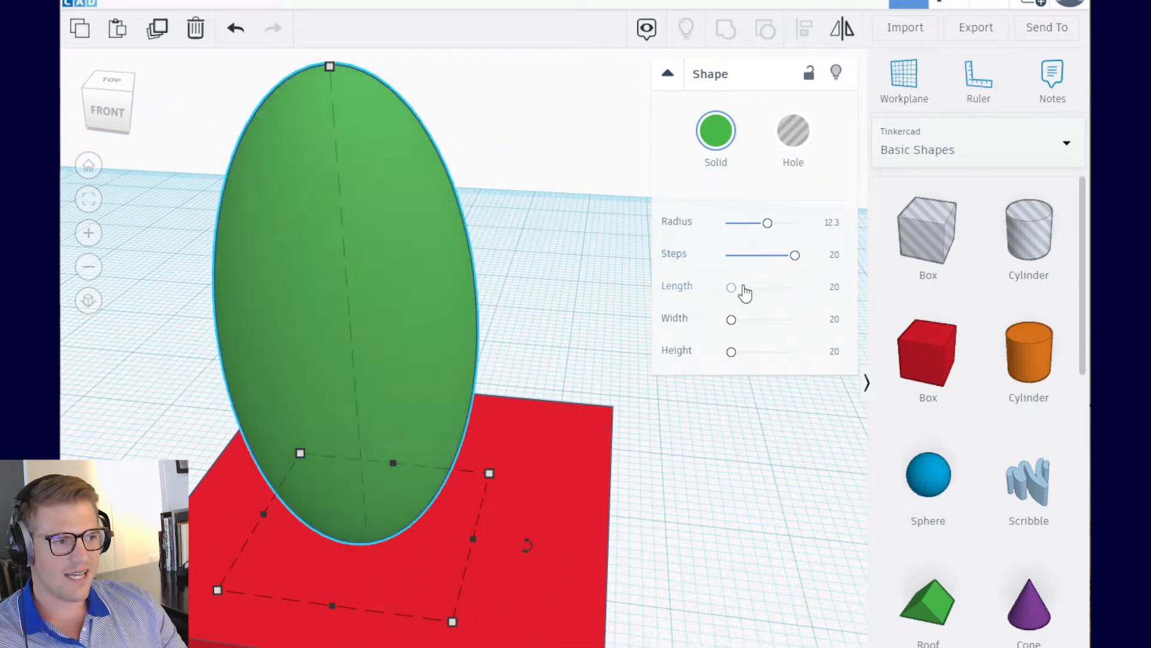
{"action": "left_click_drag", "start_coordinate": [763, 224], "coordinate": [805, 233]}
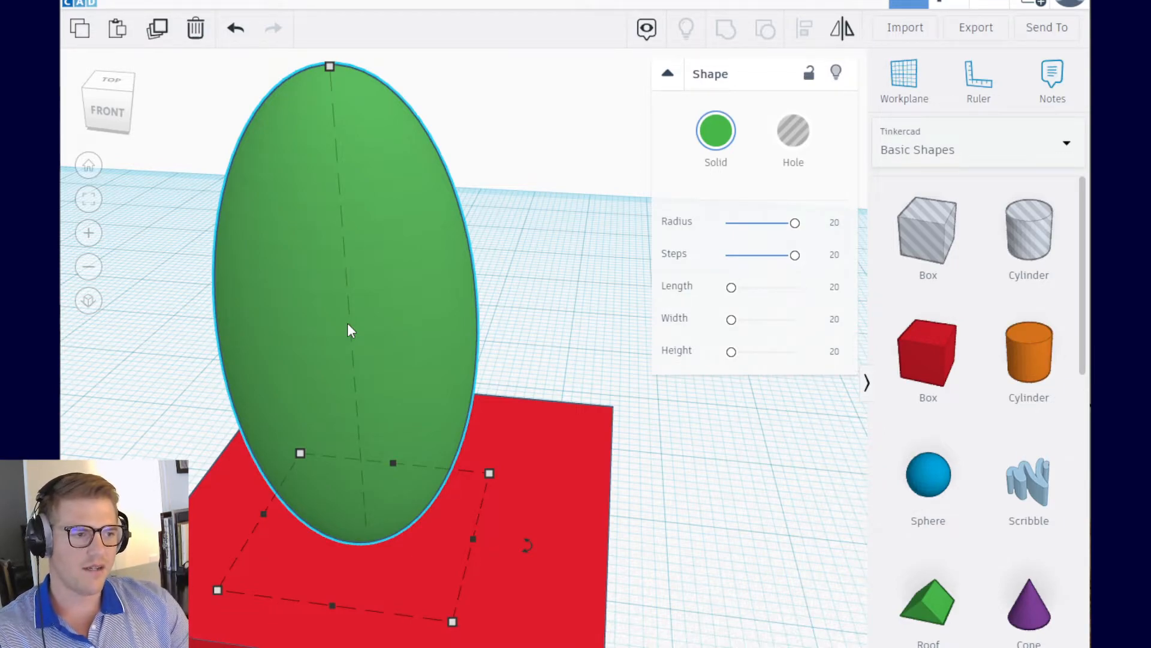
Step: Restore the green box's sharp edges by setting its radius to 0 and its steps to 1
{"action": "left_click_drag", "start_coordinate": [794, 224], "coordinate": [725, 246]}
{"action": "left_click_drag", "start_coordinate": [794, 255], "coordinate": [724, 254]}
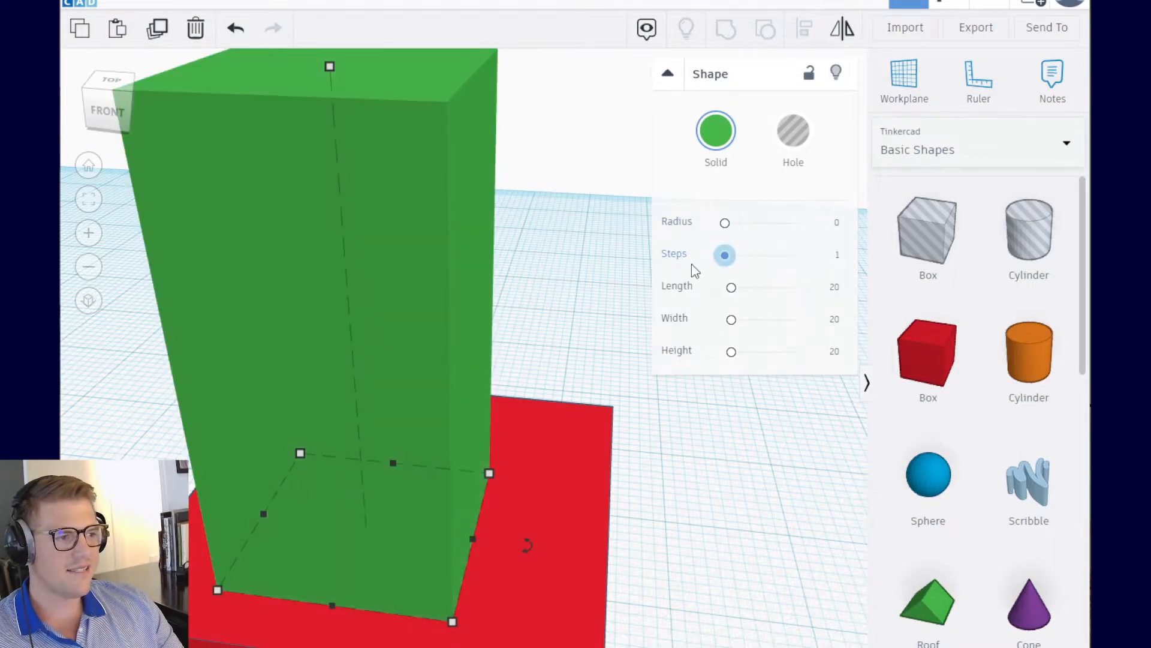
{"action": "scroll", "coordinate": [360, 397], "scroll_direction": "down", "scroll_amount": 5}
{"action": "right_click_drag", "start_coordinate": [346, 402], "coordinate": [338, 427]}
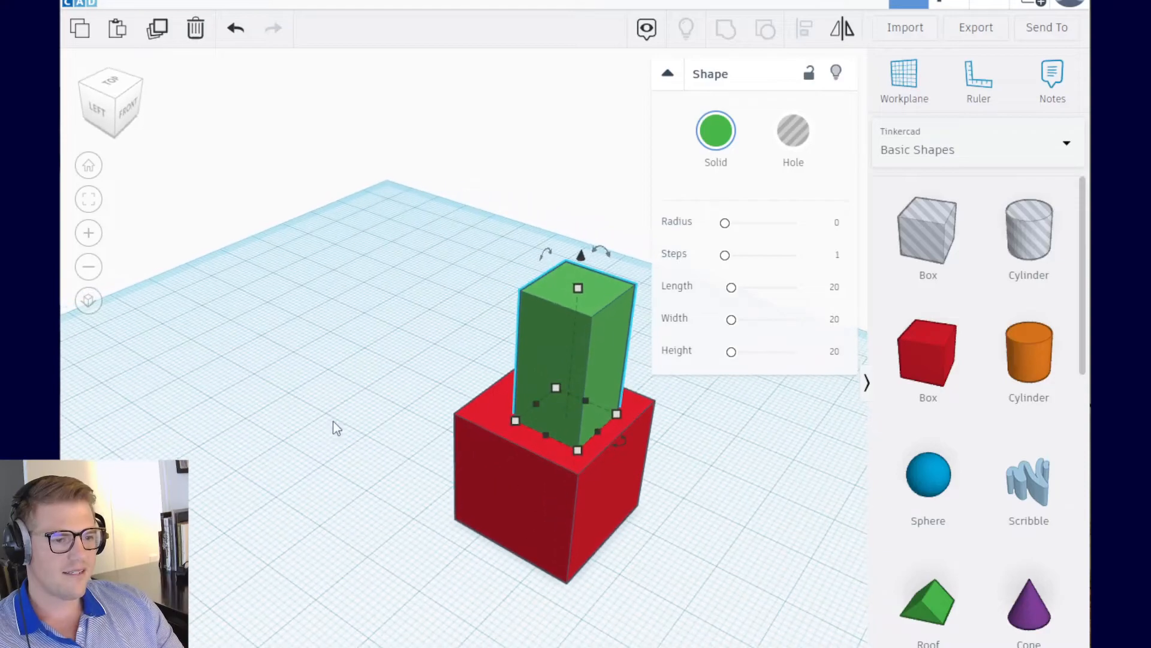
Step: Move the red box out from under the green box by 20 mm and 36 mm, adjust it by 7 mm and 1 mm, and deselect it
{"action": "scroll", "coordinate": [320, 510], "scroll_direction": "up", "scroll_amount": 4}
{"action": "scroll", "coordinate": [336, 520], "scroll_direction": "down", "scroll_amount": 4}
{"action": "scroll", "coordinate": [357, 534], "scroll_direction": "down", "scroll_amount": 5}
{"action": "right_click_drag", "start_coordinate": [358, 535], "coordinate": [480, 455]}
{"action": "left_click_drag", "start_coordinate": [512, 411], "coordinate": [503, 477]}
{"action": "scroll", "coordinate": [501, 514], "scroll_direction": "up", "scroll_amount": 4}
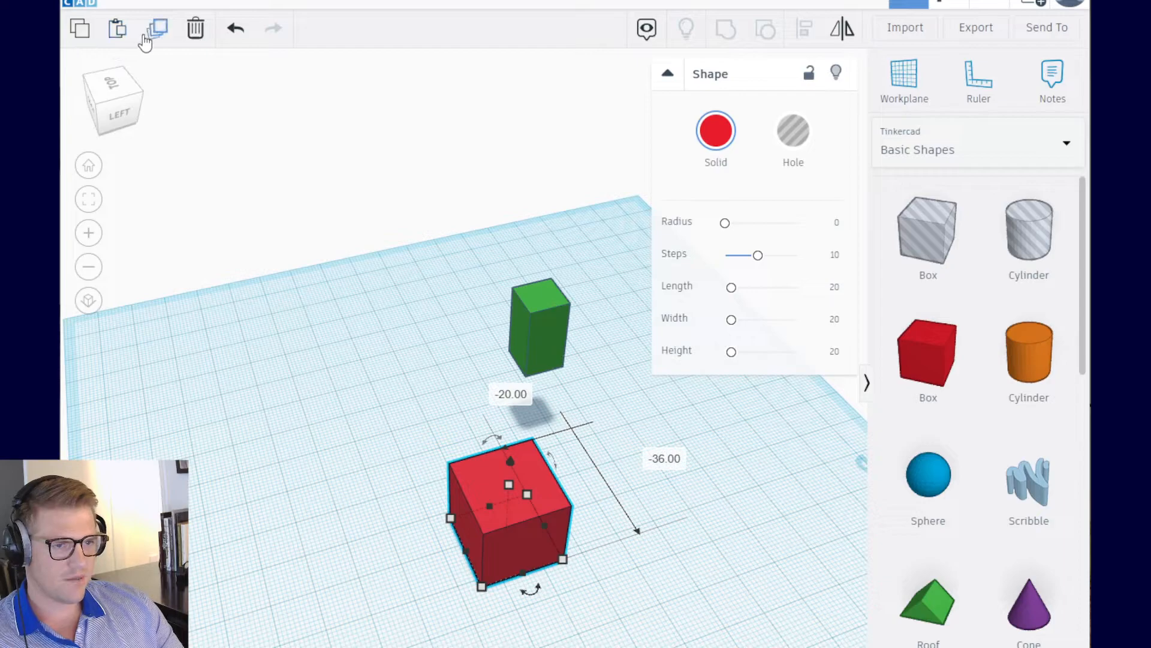
{"action": "right_click_drag", "start_coordinate": [318, 462], "coordinate": [603, 465]}
{"action": "left_click_drag", "start_coordinate": [586, 422], "coordinate": [558, 414]}
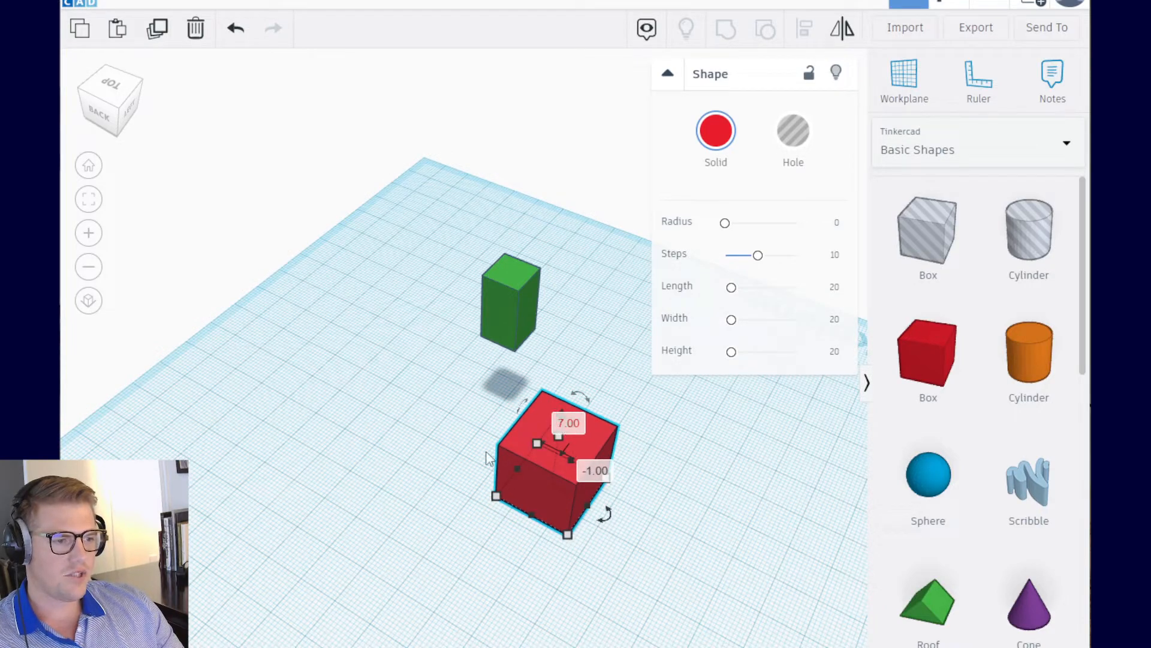
{"action": "left_click", "coordinate": [405, 418]}
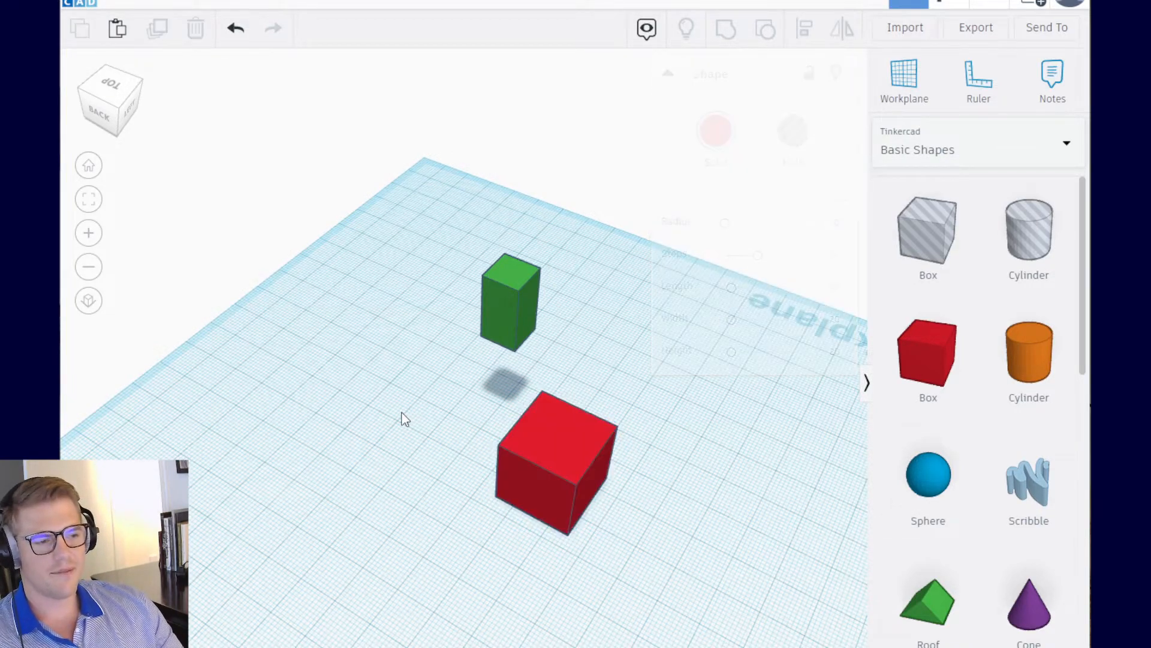
Step: Copy and paste the green box, and move the copy to stand apart beside the original
{"action": "left_click", "coordinate": [518, 317]}
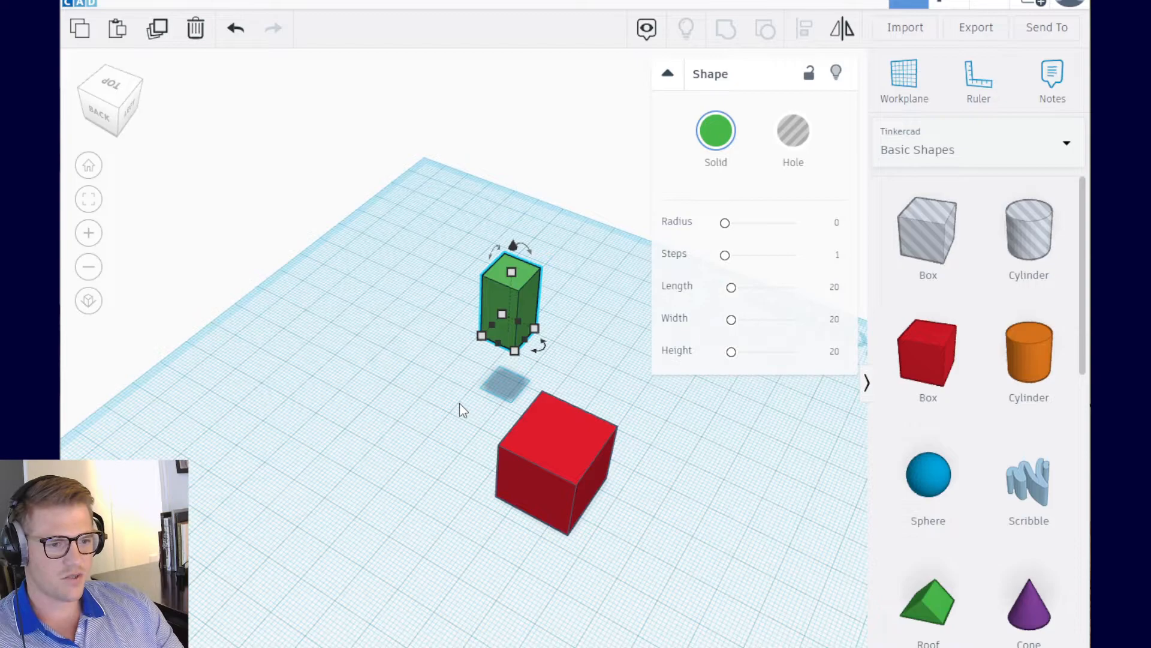
{"action": "key", "text": "ctrl+v"}
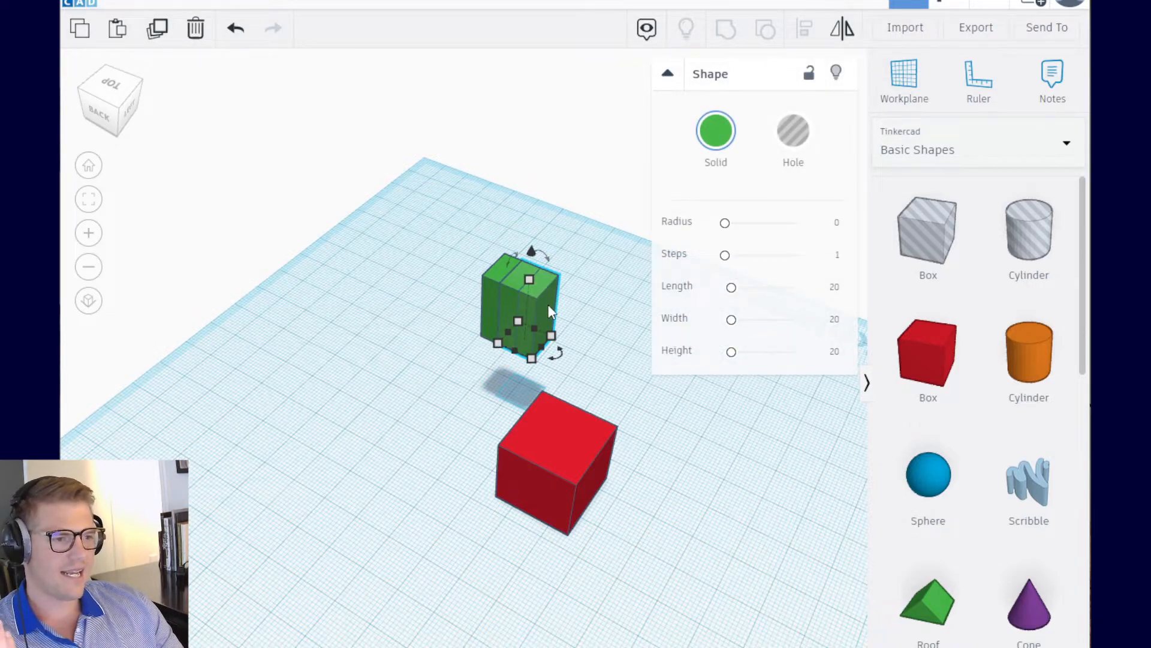
{"action": "left_click_drag", "start_coordinate": [548, 307], "coordinate": [588, 329]}
{"action": "right_click_drag", "start_coordinate": [514, 444], "coordinate": [438, 428]}
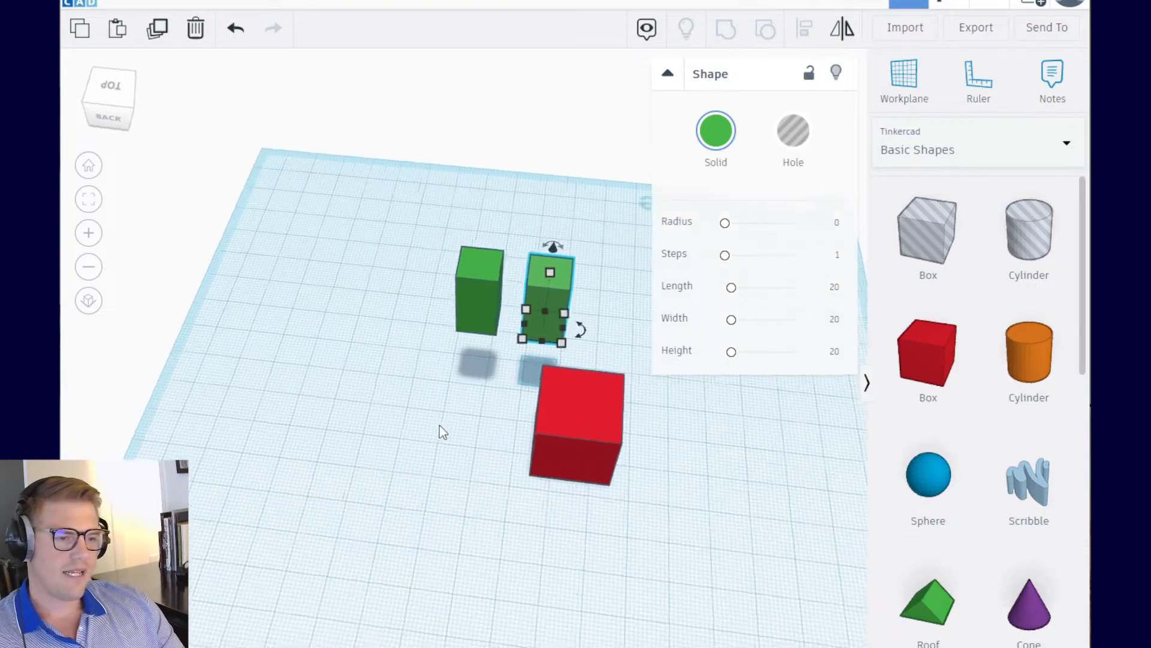
Step: Move the red box by 4 mm and 2 mm, and enlarge its base from the front corner into a wide square
{"action": "middle_click_drag", "start_coordinate": [424, 445], "coordinate": [285, 427]}
{"action": "scroll", "coordinate": [296, 445], "scroll_direction": "up", "scroll_amount": 3}
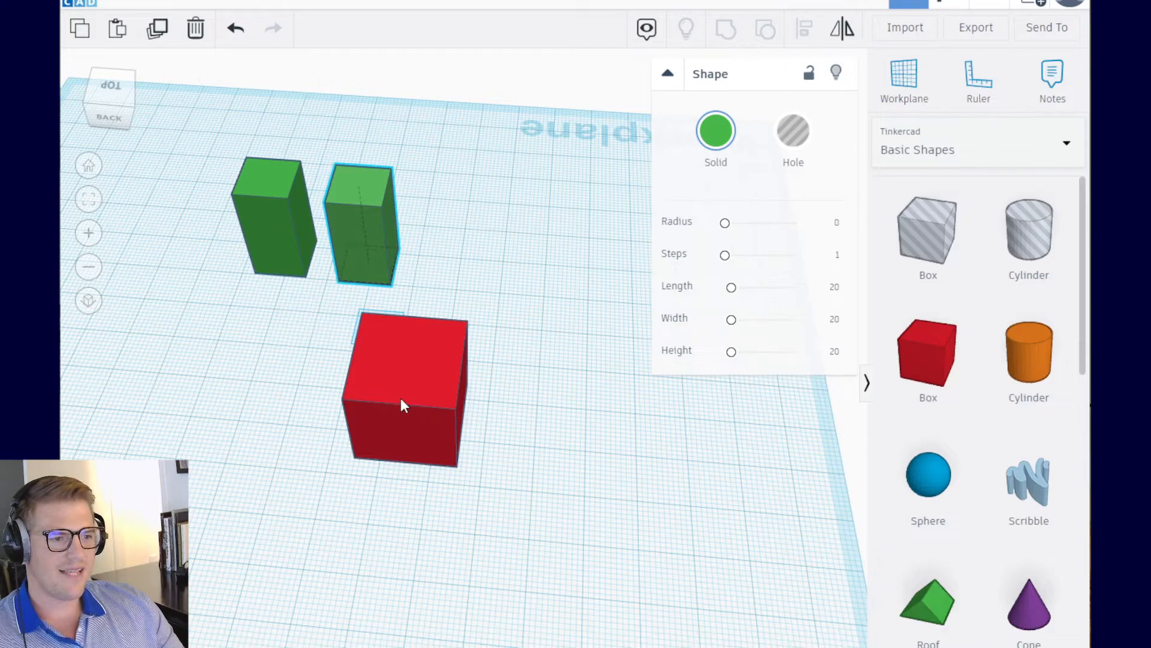
{"action": "left_click_drag", "start_coordinate": [401, 398], "coordinate": [378, 386]}
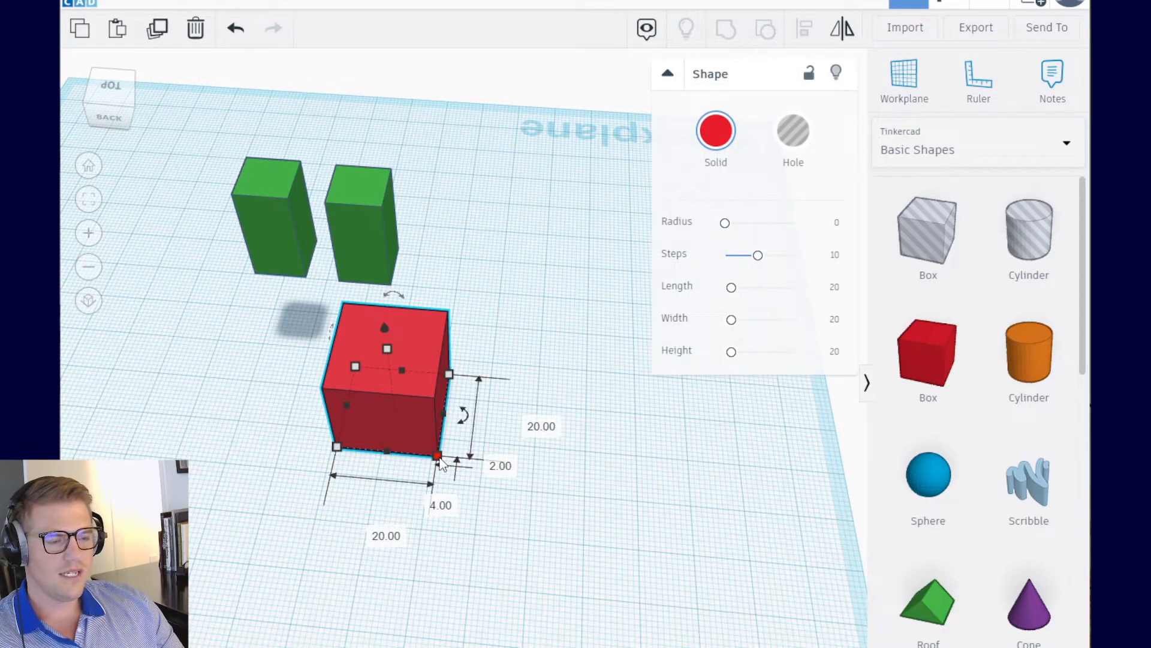
{"action": "left_click_drag", "start_coordinate": [438, 458], "coordinate": [583, 614]}
Step: Raise the enlarged red box by 2 mm and flatten it into a plate 1 mm high
{"action": "mouse_move", "coordinate": [455, 406]}
{"action": "left_mouse_down"}
{"action": "mouse_move", "coordinate": [455, 445]}
{"action": "mouse_move", "coordinate": [452, 397]}
{"action": "left_mouse_up"}
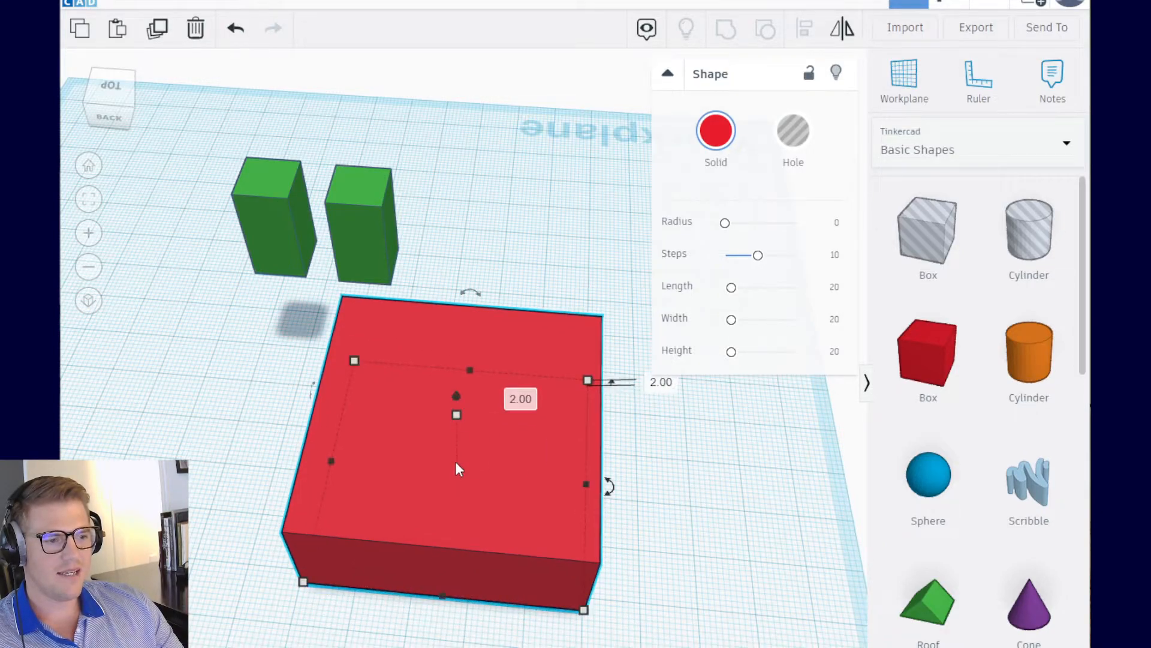
{"action": "right_click_drag", "start_coordinate": [456, 458], "coordinate": [445, 419]}
{"action": "left_click_drag", "start_coordinate": [455, 380], "coordinate": [455, 464]}
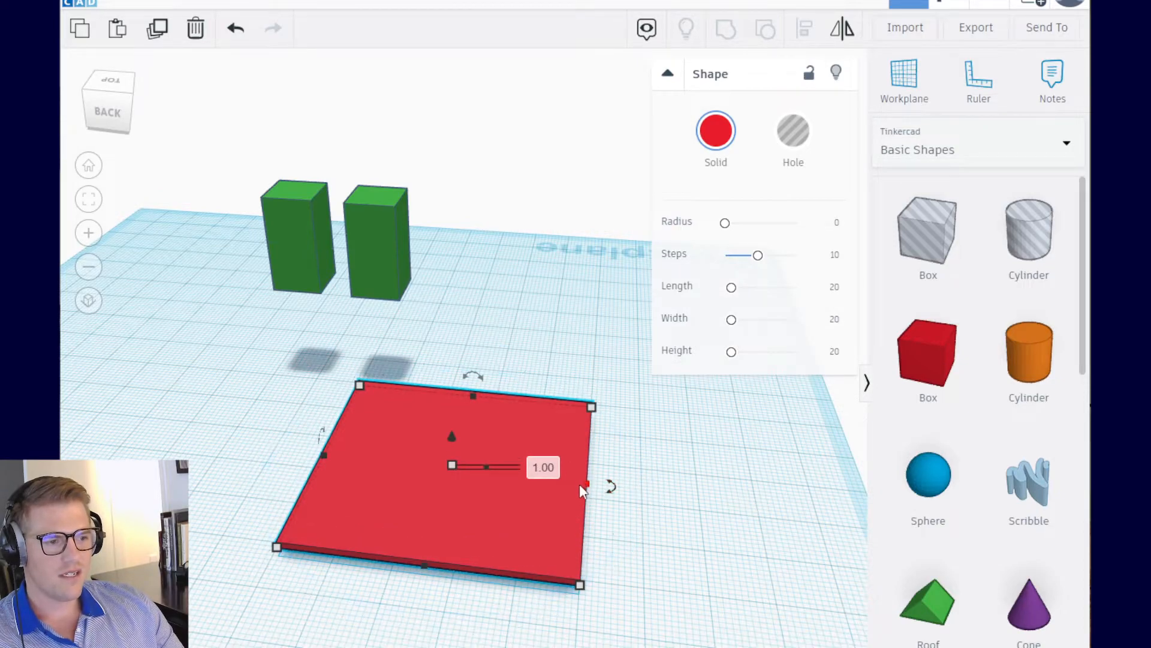
{"action": "left_click_drag", "start_coordinate": [586, 485], "coordinate": [576, 482]}
{"action": "key", "text": "ctrl+z"}
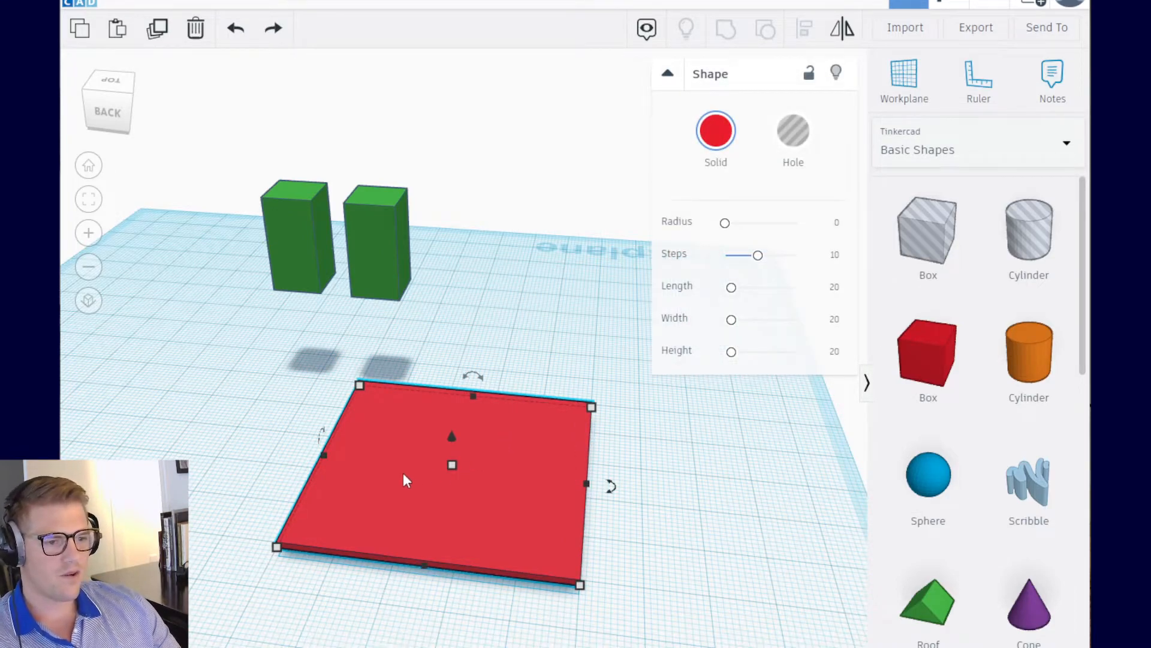
{"action": "left_click", "coordinate": [235, 419]}
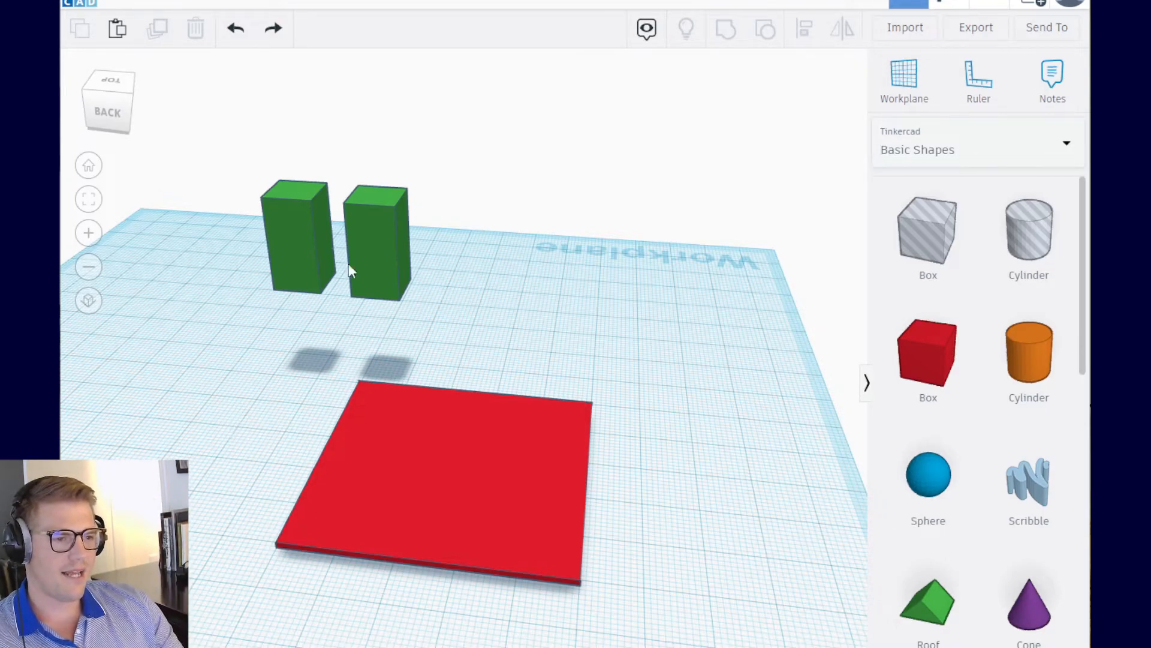
Step: Select both green boxes and delete them
{"action": "left_click", "coordinate": [322, 198]}
{"action": "left_click_drag", "start_coordinate": [442, 136], "coordinate": [177, 247]}
{"action": "key", "text": "Delete"}
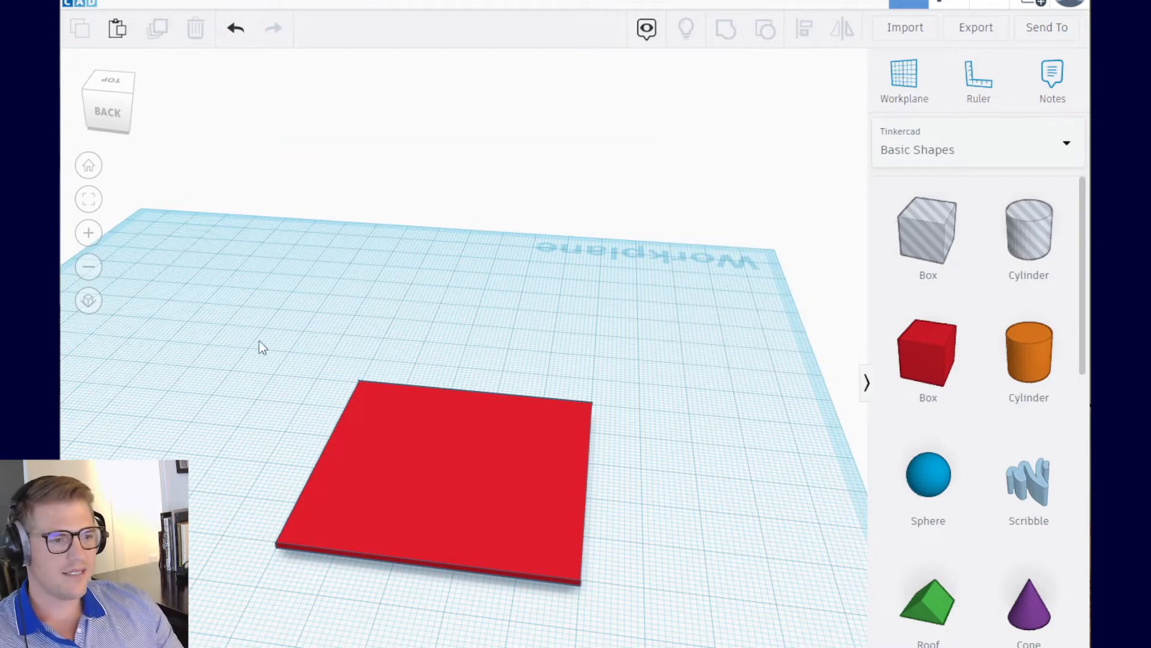
Step: Duplicate the red plate in place and raise the copy by 1 mm so it sits on the original
{"action": "left_click", "coordinate": [431, 495]}
{"action": "left_click", "coordinate": [277, 299]}
{"action": "right_click_drag", "start_coordinate": [310, 444], "coordinate": [364, 459]}
{"action": "left_click", "coordinate": [421, 378]}
{"action": "left_click", "coordinate": [387, 367]}
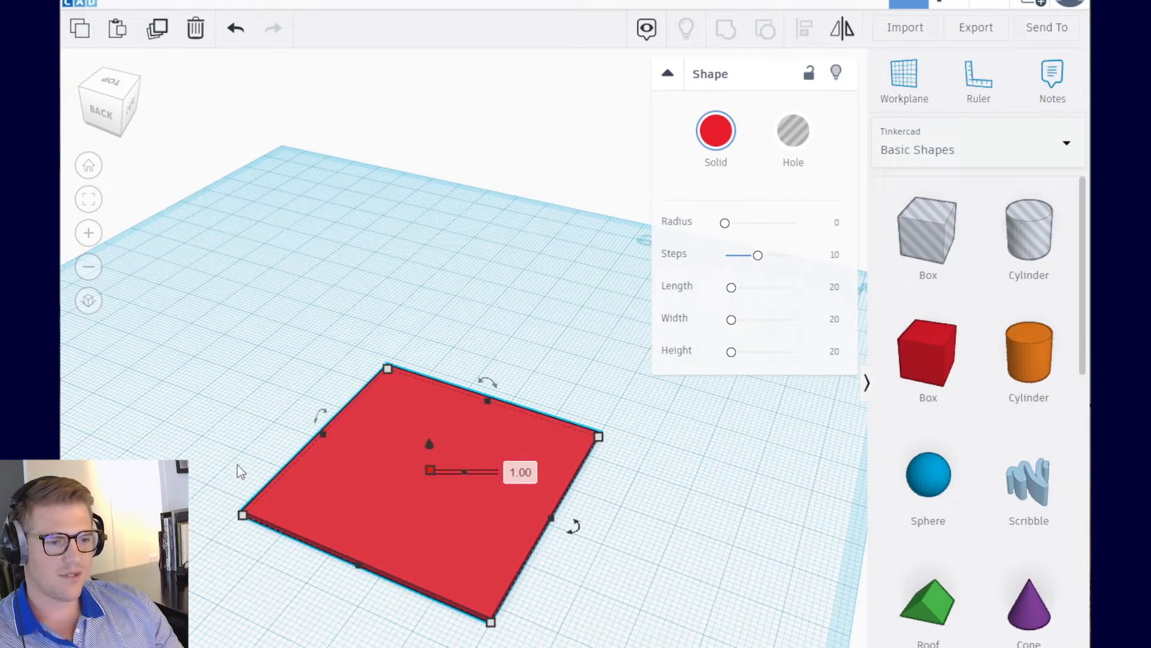
{"action": "right_click_drag", "start_coordinate": [210, 408], "coordinate": [224, 335]}
{"action": "scroll", "coordinate": [264, 382], "scroll_direction": "up", "scroll_amount": 2}
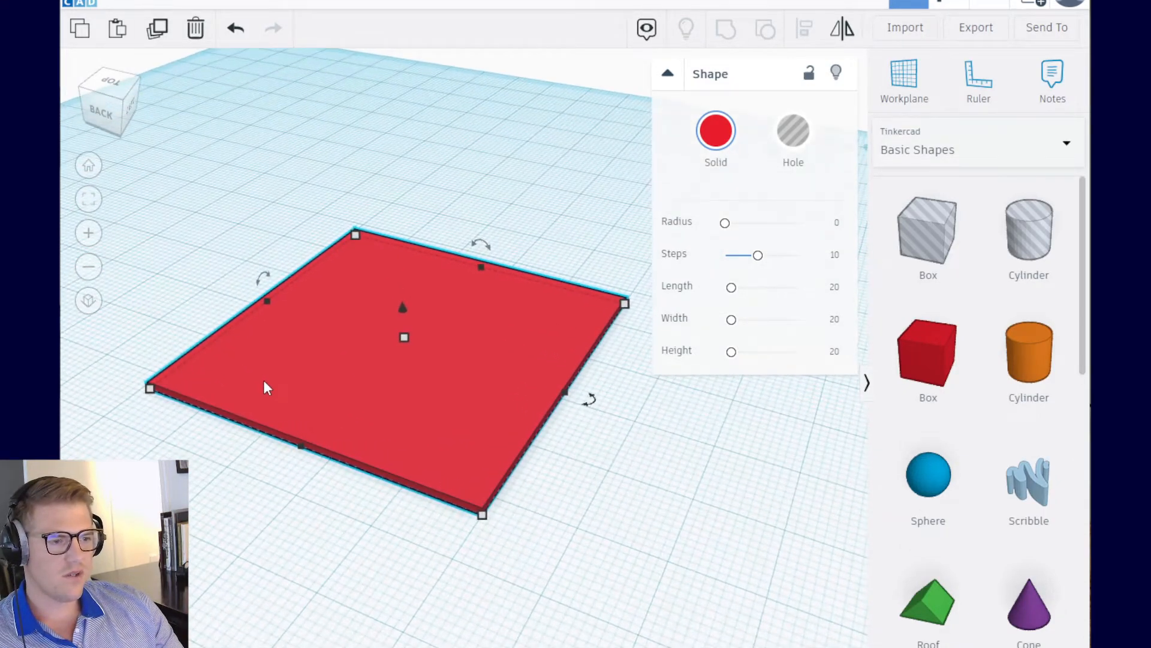
{"action": "scroll", "coordinate": [264, 386], "scroll_direction": "up", "scroll_amount": 2}
{"action": "scroll", "coordinate": [265, 385], "scroll_direction": "down", "scroll_amount": 2}
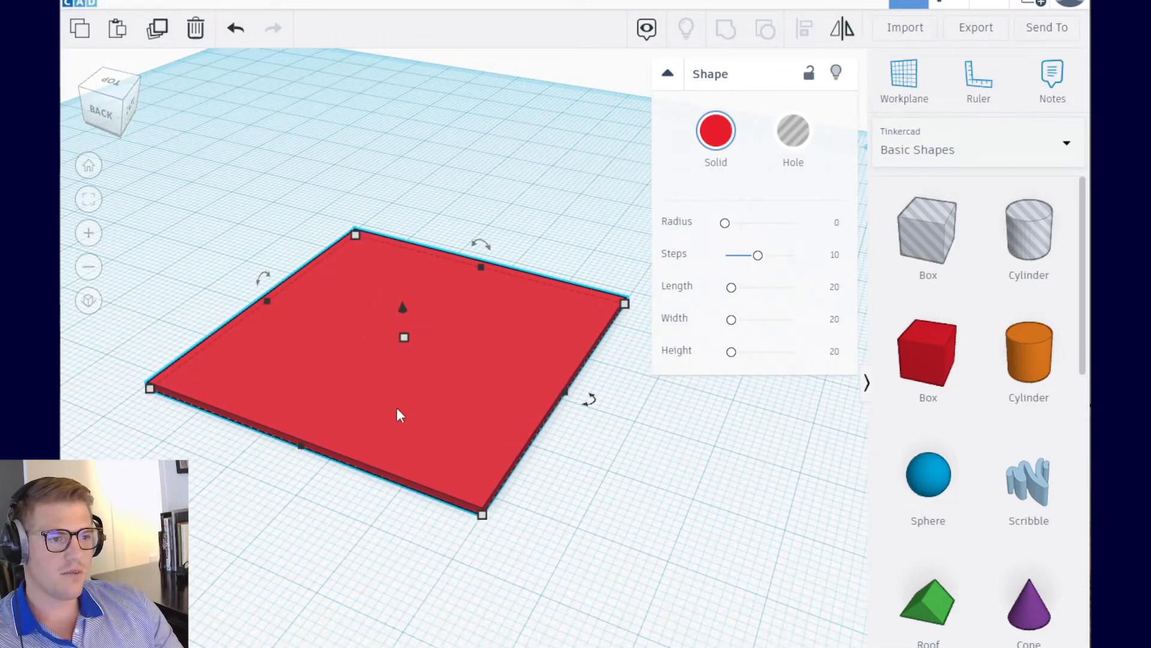
{"action": "left_click", "coordinate": [156, 32]}
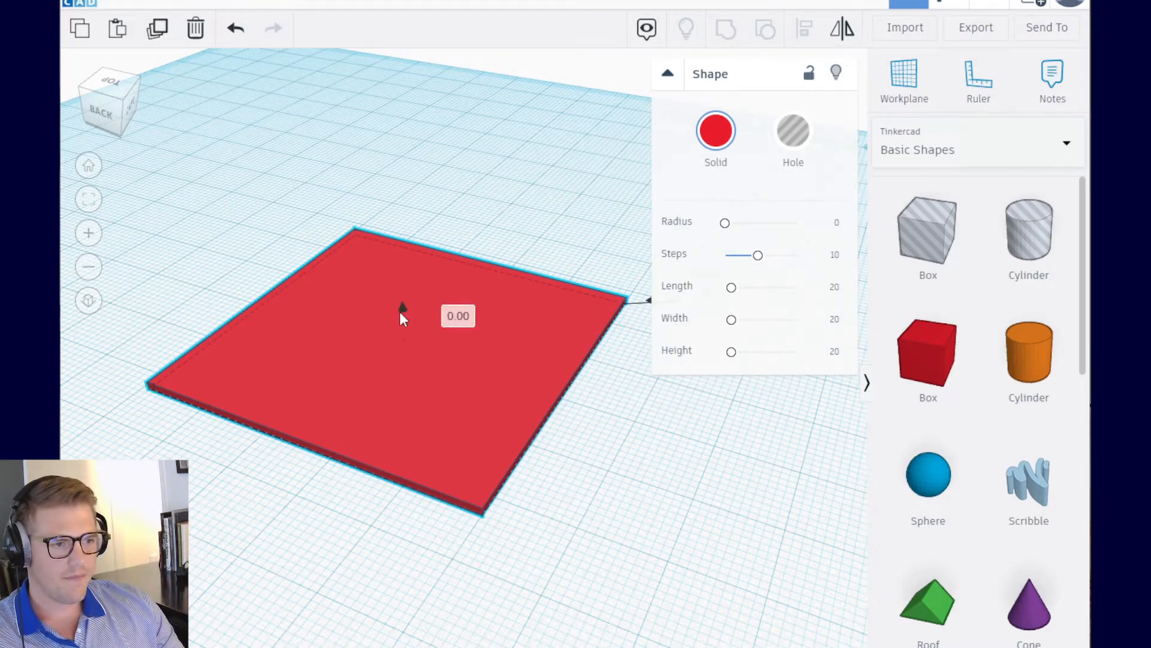
{"action": "left_click_drag", "start_coordinate": [399, 312], "coordinate": [402, 308]}
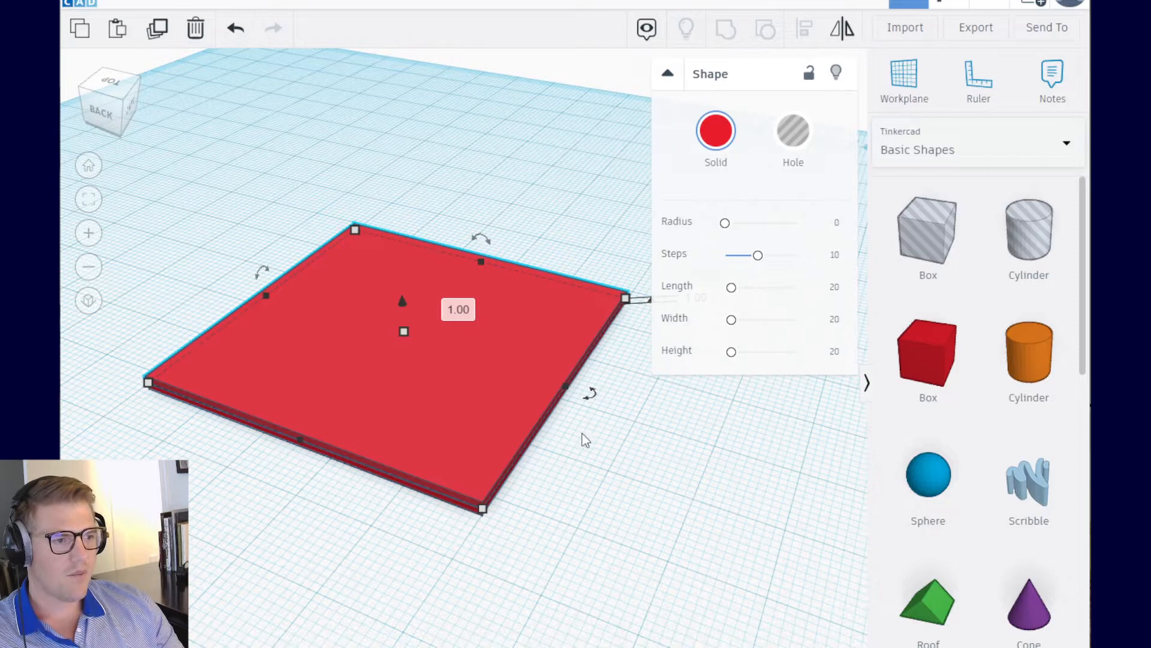
Step: Rotate the upper plate slightly about its vertical axis and check the offset from above
{"action": "left_click_drag", "start_coordinate": [600, 393], "coordinate": [723, 415]}
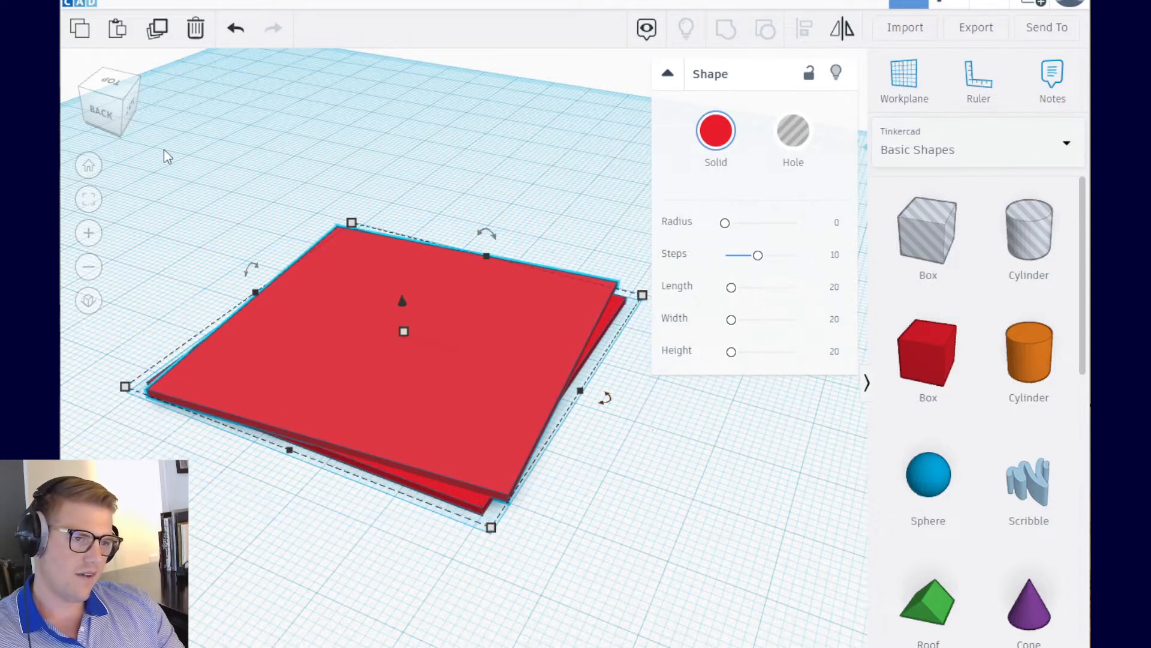
{"action": "left_click", "coordinate": [109, 84]}
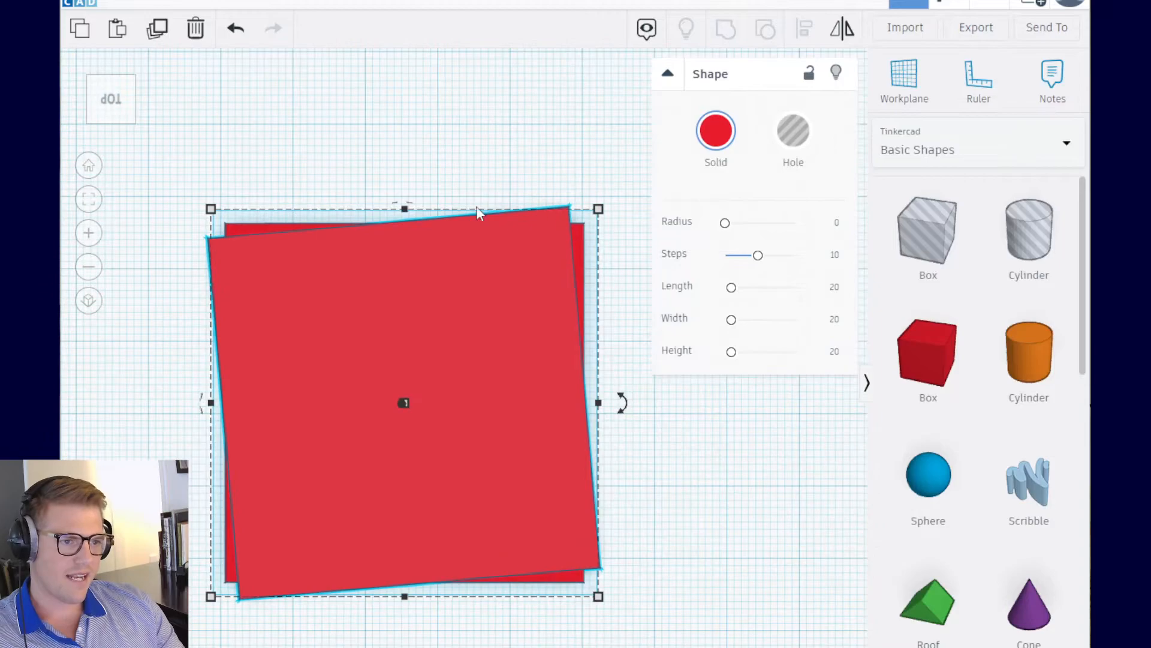
{"action": "right_click_drag", "start_coordinate": [654, 429], "coordinate": [381, 366]}
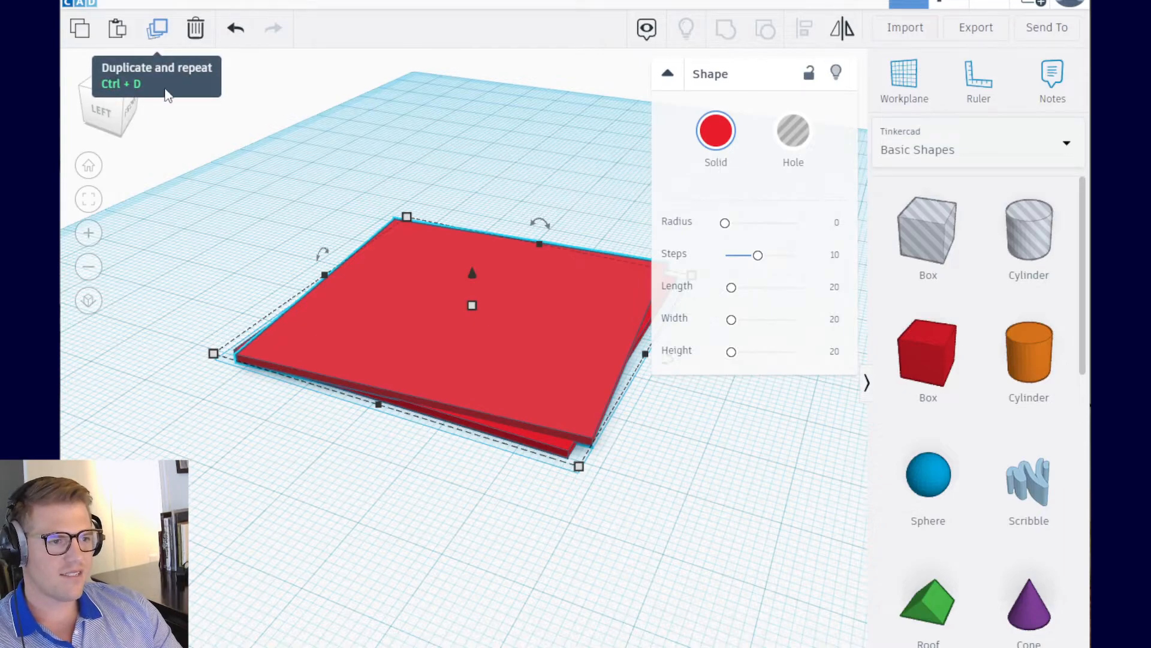
Step: Duplicate and repeat the raised, rotated plate many times to build a tall twisted tower
{"action": "left_click", "coordinate": [156, 30]}
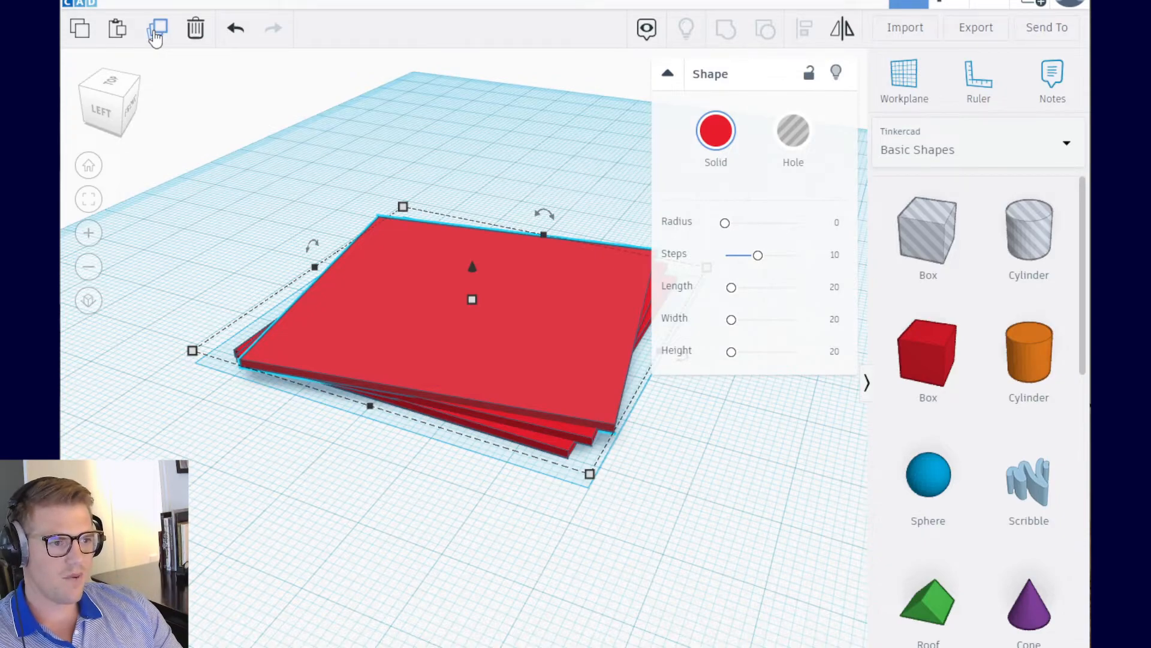
{"action": "left_click", "coordinate": [155, 30]}
{"action": "left_click", "coordinate": [155, 30]}
{"action": "left_click", "coordinate": [155, 30]}
{"action": "left_click", "coordinate": [155, 30]}
{"action": "left_click", "coordinate": [155, 30]}
{"action": "left_click", "coordinate": [155, 30]}
{"action": "left_click", "coordinate": [155, 30]}
{"action": "left_click", "coordinate": [154, 30]}
{"action": "left_click", "coordinate": [155, 30]}
{"action": "left_click", "coordinate": [155, 30]}
{"action": "left_click", "coordinate": [155, 30]}
{"action": "left_click", "coordinate": [155, 30]}
{"action": "left_click", "coordinate": [154, 30]}
{"action": "left_click", "coordinate": [155, 29]}
{"action": "left_click", "coordinate": [155, 30]}
{"action": "left_click", "coordinate": [154, 30]}
{"action": "left_click", "coordinate": [154, 31]}
{"action": "left_click", "coordinate": [154, 31]}
{"action": "left_click", "coordinate": [154, 31]}
{"action": "left_click", "coordinate": [154, 32]}
{"action": "left_click", "coordinate": [154, 31]}
{"action": "left_click", "coordinate": [155, 31]}
{"action": "left_click", "coordinate": [155, 31]}
{"action": "left_click", "coordinate": [155, 31]}
{"action": "left_click", "coordinate": [154, 32]}
{"action": "left_click", "coordinate": [154, 32]}
{"action": "left_click", "coordinate": [154, 32]}
{"action": "left_click", "coordinate": [155, 31]}
Step: Select all plates of the twisted tower, group them into one shape, and deselect it
{"action": "scroll", "coordinate": [209, 249], "scroll_direction": "down", "scroll_amount": 6}
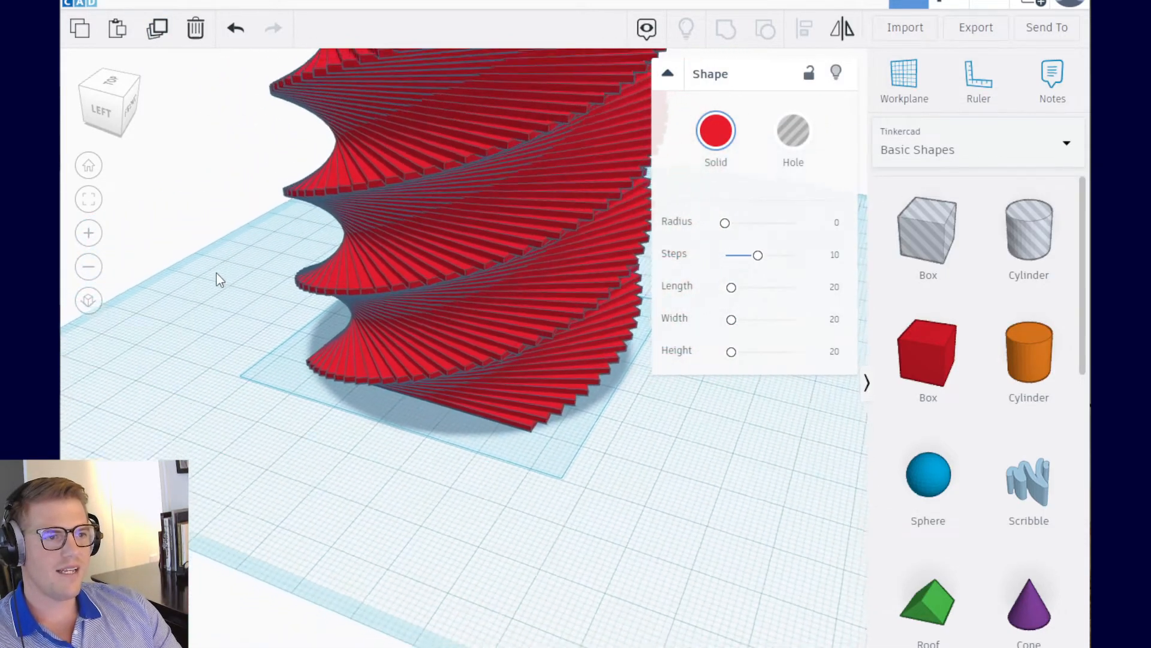
{"action": "scroll", "coordinate": [221, 280], "scroll_direction": "down", "scroll_amount": 6}
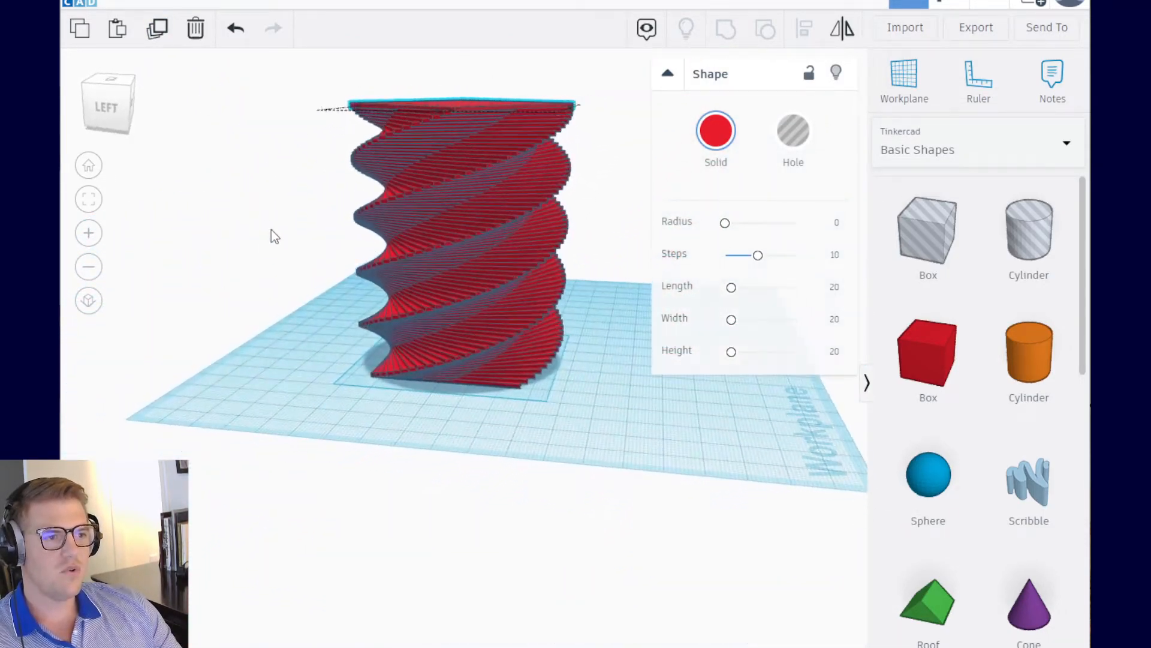
{"action": "scroll", "coordinate": [219, 308], "scroll_direction": "up", "scroll_amount": 5}
{"action": "right_click_drag", "start_coordinate": [347, 334], "coordinate": [449, 386]}
{"action": "left_click", "coordinate": [233, 424]}
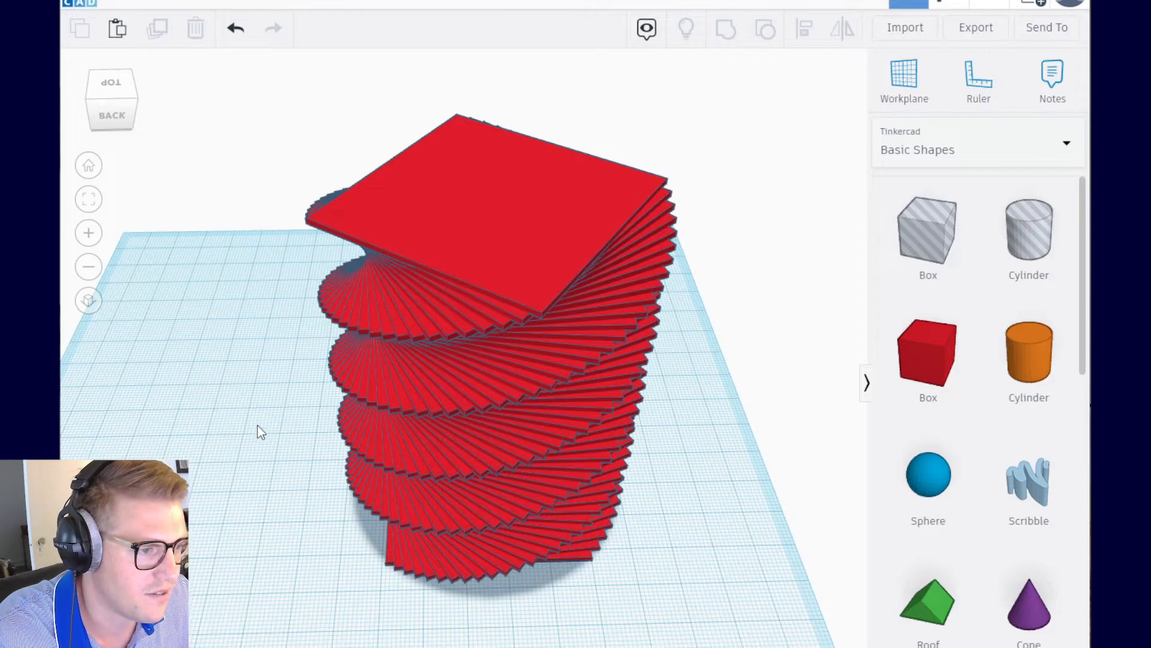
{"action": "left_click_drag", "start_coordinate": [264, 149], "coordinate": [688, 617]}
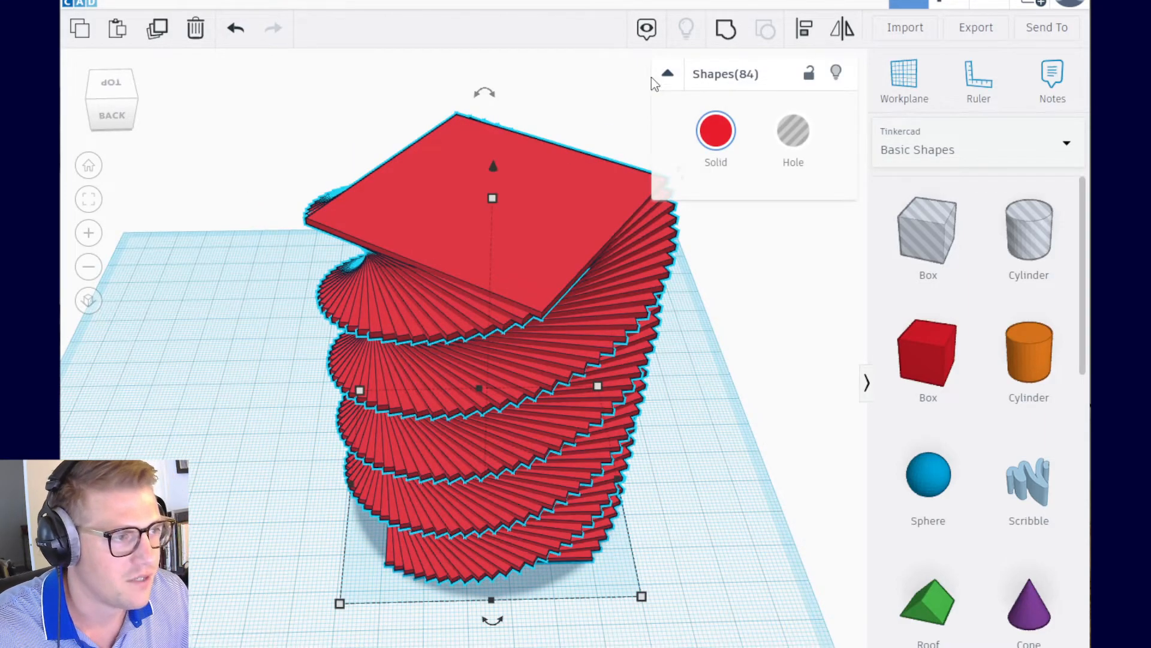
{"action": "left_click", "coordinate": [727, 30]}
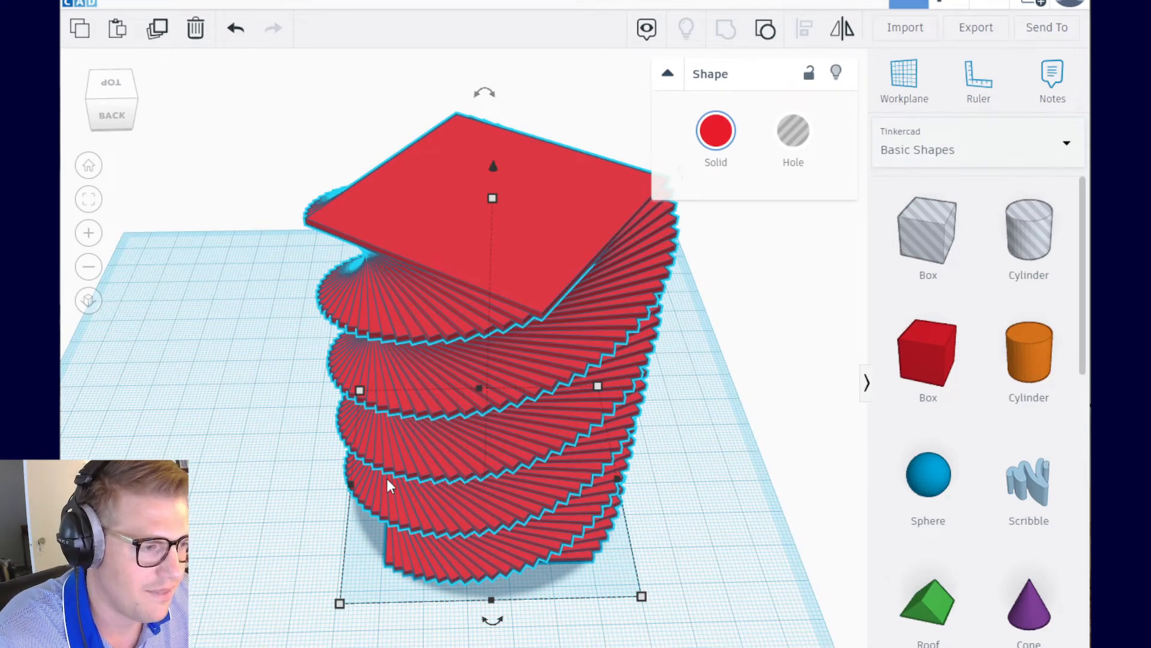
{"action": "left_click", "coordinate": [265, 477]}
Step: Try shrinking only the grouped tower's base to 11.15 by 20.15 mm, and undo the resize
{"action": "right_click_drag", "start_coordinate": [297, 528], "coordinate": [294, 497]}
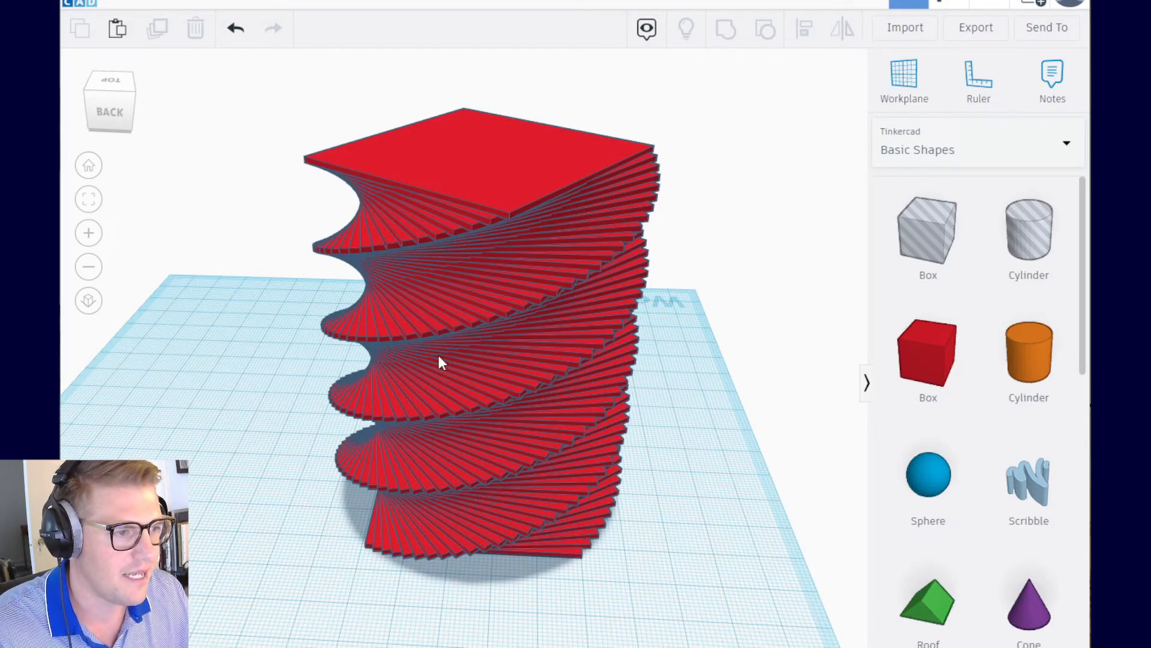
{"action": "left_click", "coordinate": [599, 339]}
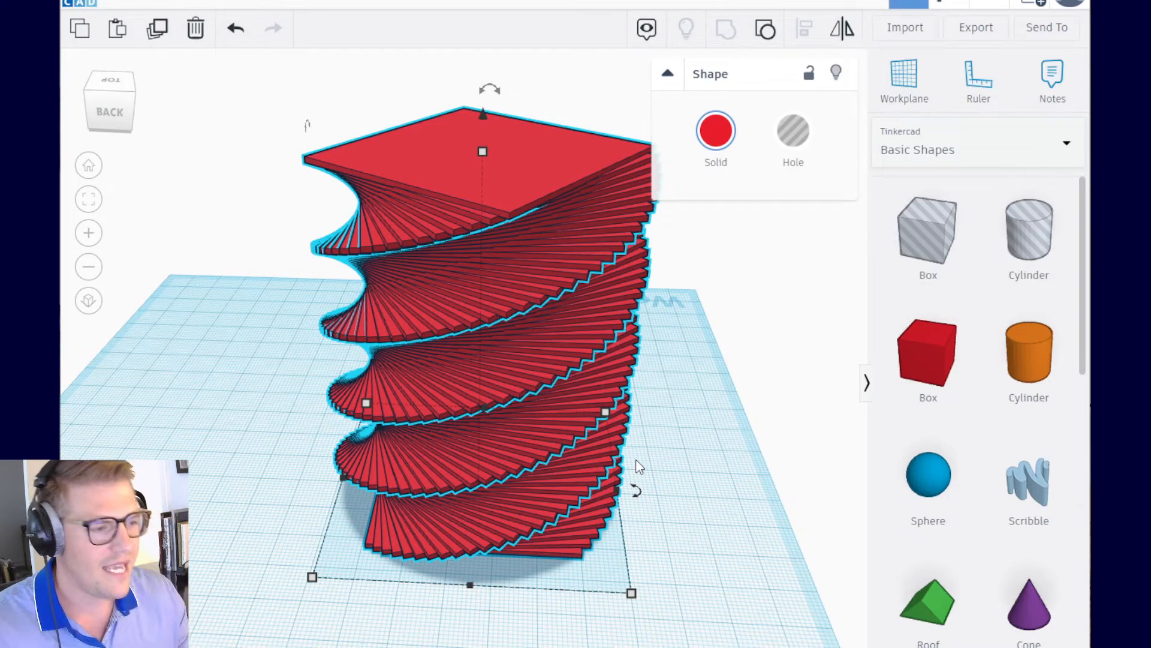
{"action": "left_click_drag", "start_coordinate": [632, 593], "coordinate": [399, 452]}
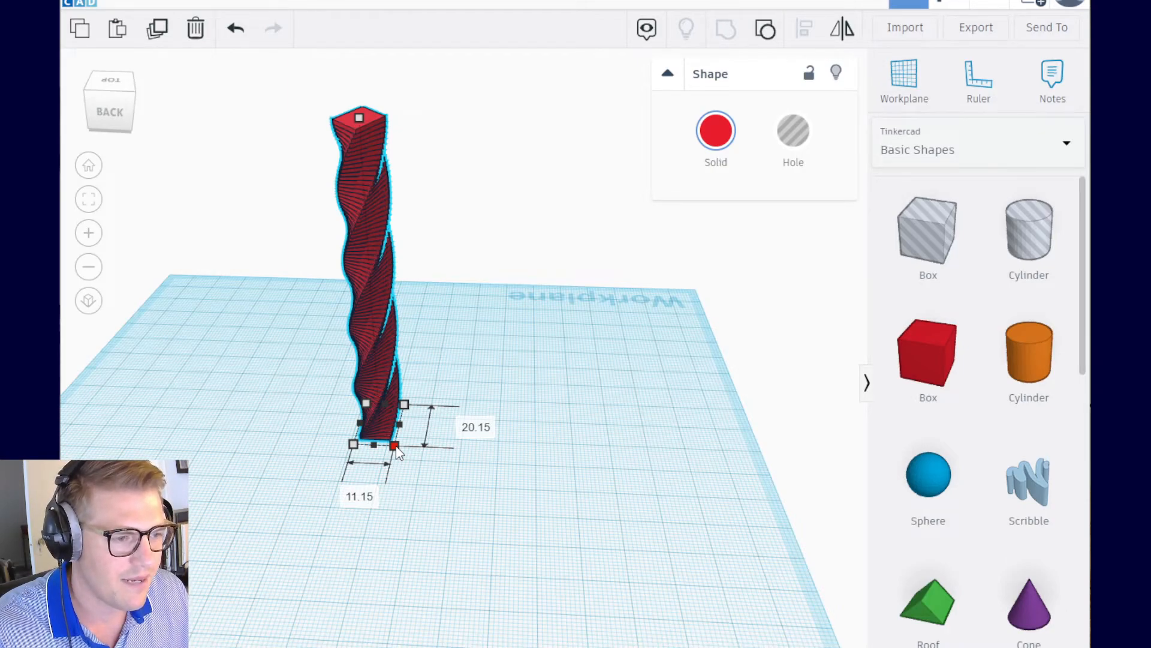
{"action": "key", "text": "ctrl+z"}
{"action": "key", "text": "ctrl+z"}
{"action": "key", "text": "ctrl+z"}
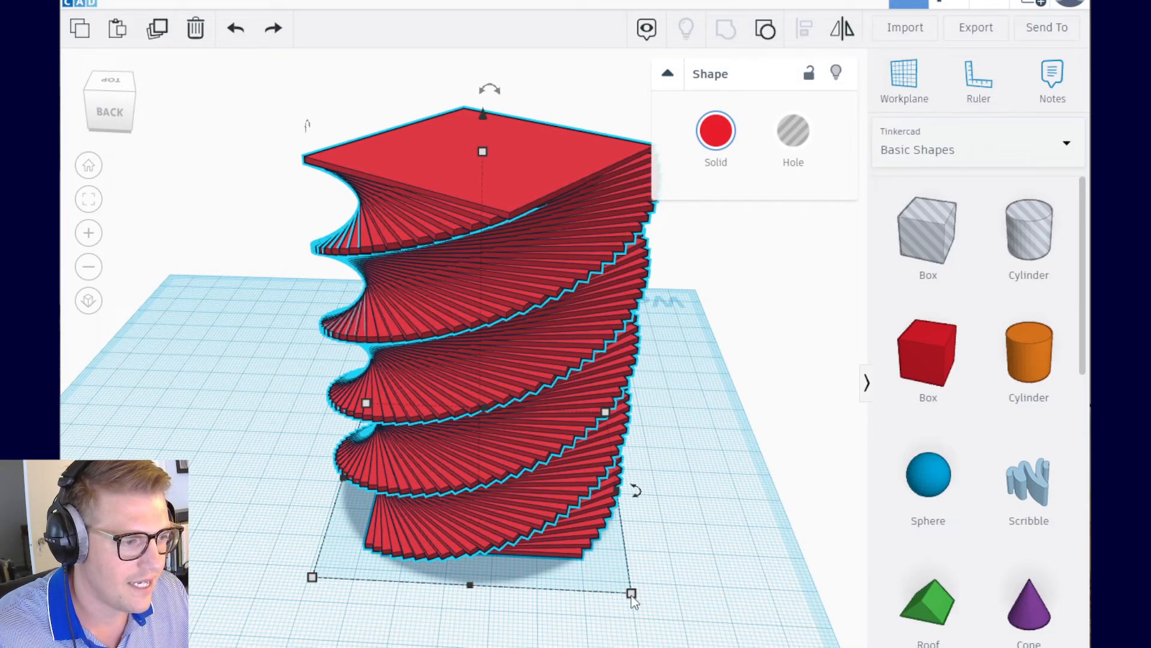
Step: Scale the whole twisted tower down proportionally to a base of 11.15 by 11.15 mm
{"action": "left_click_drag", "start_coordinate": [631, 594], "coordinate": [393, 433]}
{"action": "scroll", "coordinate": [395, 433], "scroll_direction": "up", "scroll_amount": 3}
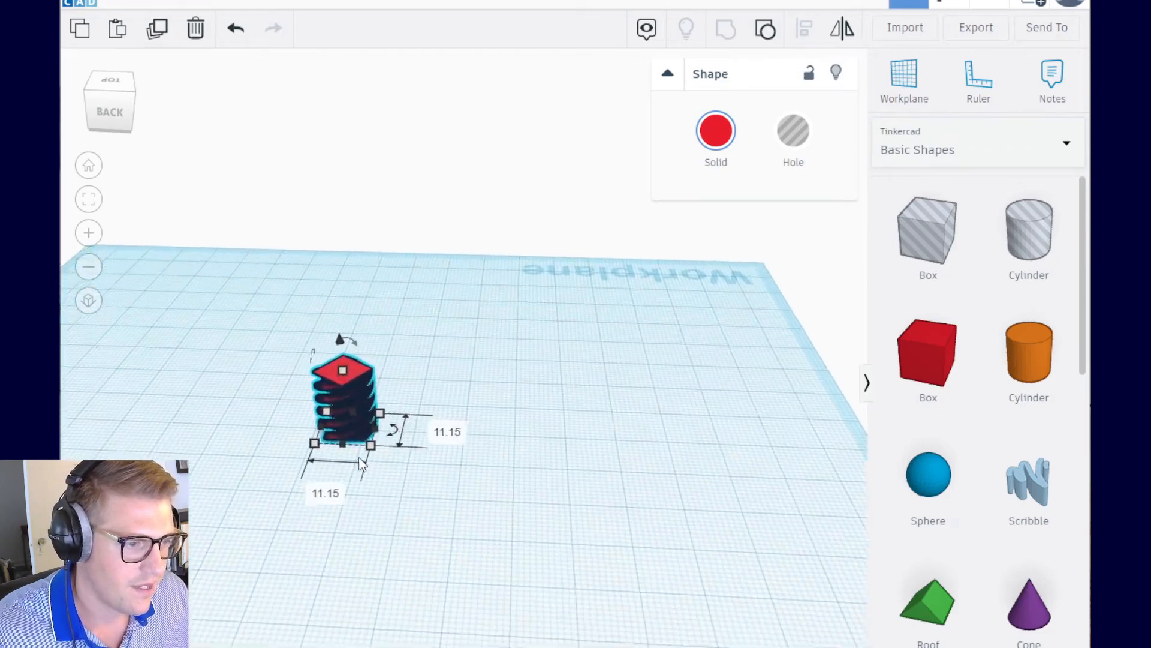
{"action": "scroll", "coordinate": [358, 460], "scroll_direction": "up", "scroll_amount": 5}
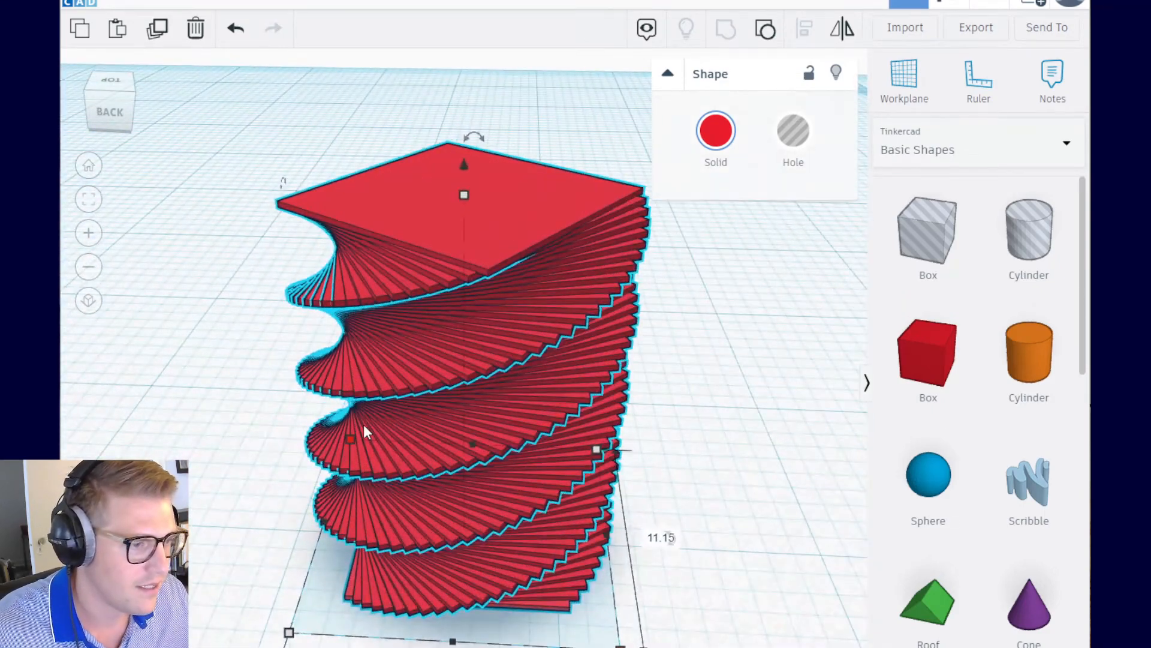
{"action": "scroll", "coordinate": [422, 285], "scroll_direction": "down", "scroll_amount": 1}
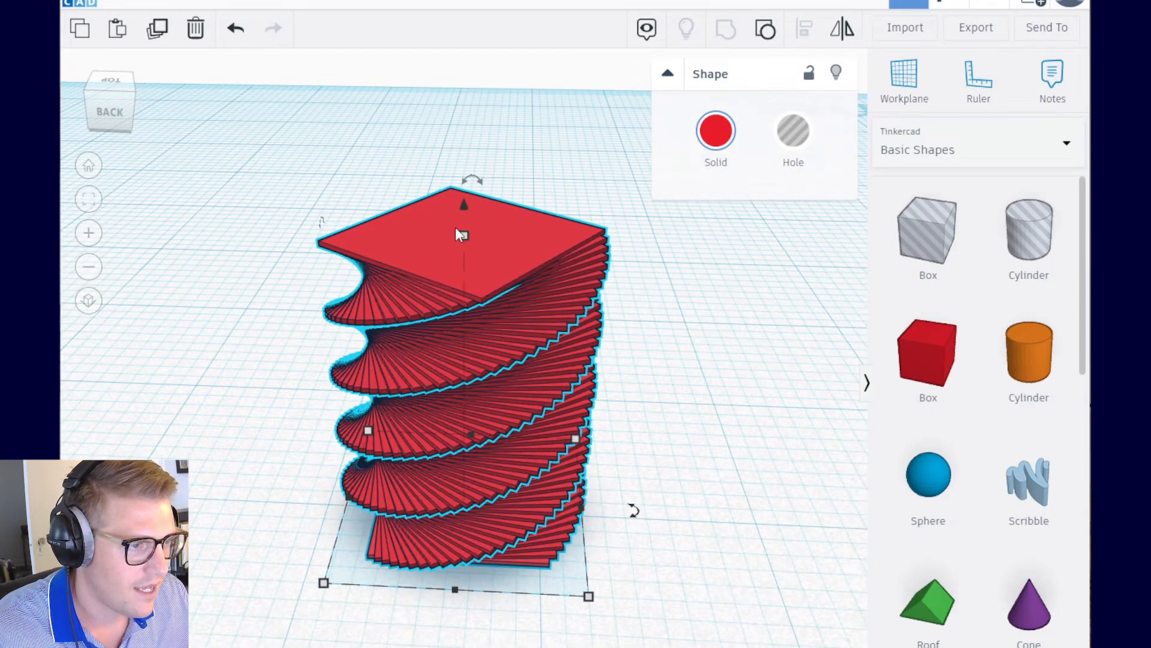
{"action": "scroll", "coordinate": [459, 227], "scroll_direction": "down", "scroll_amount": 3}
{"action": "scroll", "coordinate": [469, 236], "scroll_direction": "down", "scroll_amount": 5}
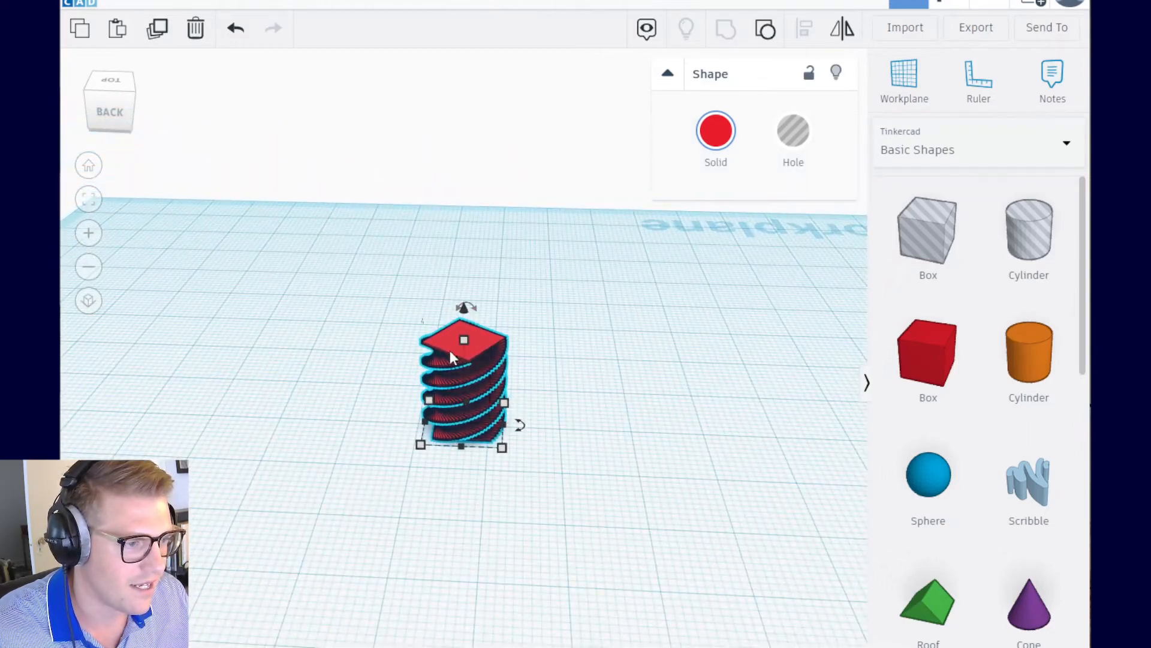
Step: Stretch the small twisted tower to a height of 62 mm
{"action": "left_click_drag", "start_coordinate": [466, 343], "coordinate": [444, 71]}
{"action": "scroll", "coordinate": [433, 174], "scroll_direction": "down", "scroll_amount": 1}
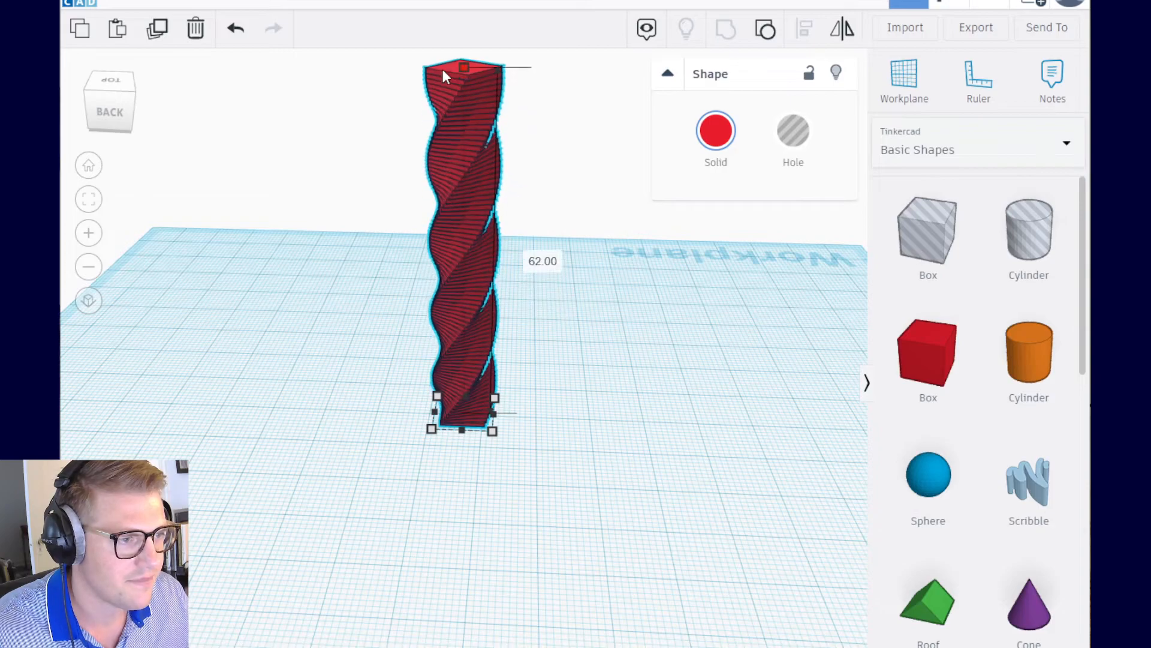
{"action": "scroll", "coordinate": [384, 234], "scroll_direction": "down", "scroll_amount": 1}
{"action": "right_click_drag", "start_coordinate": [334, 290], "coordinate": [478, 373]}
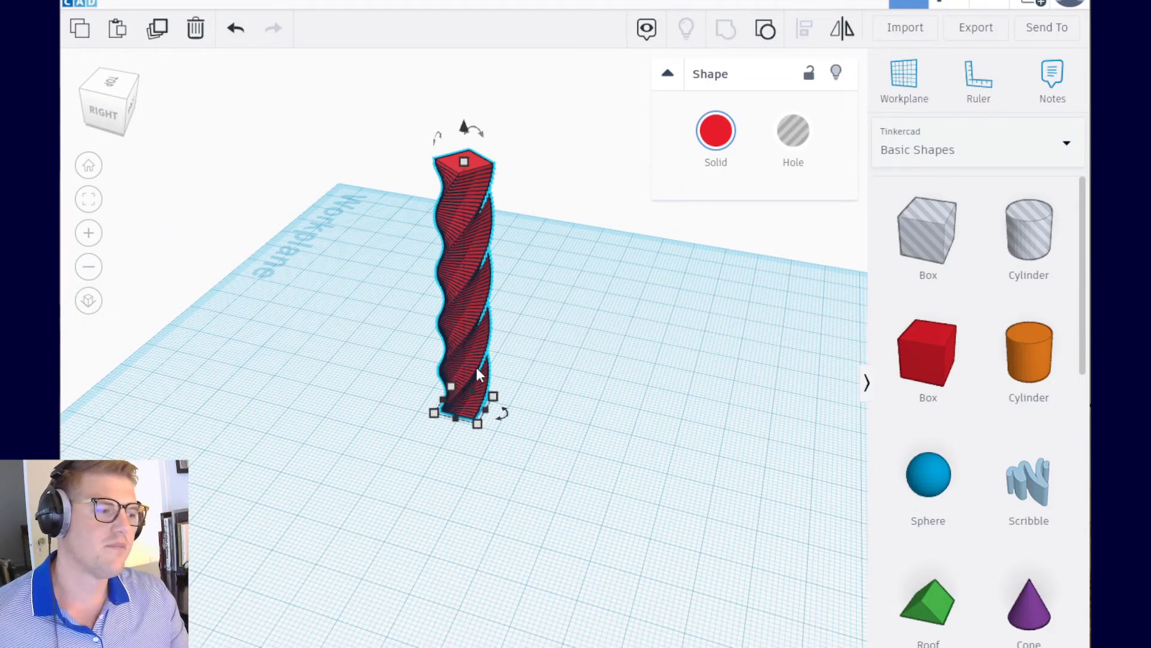